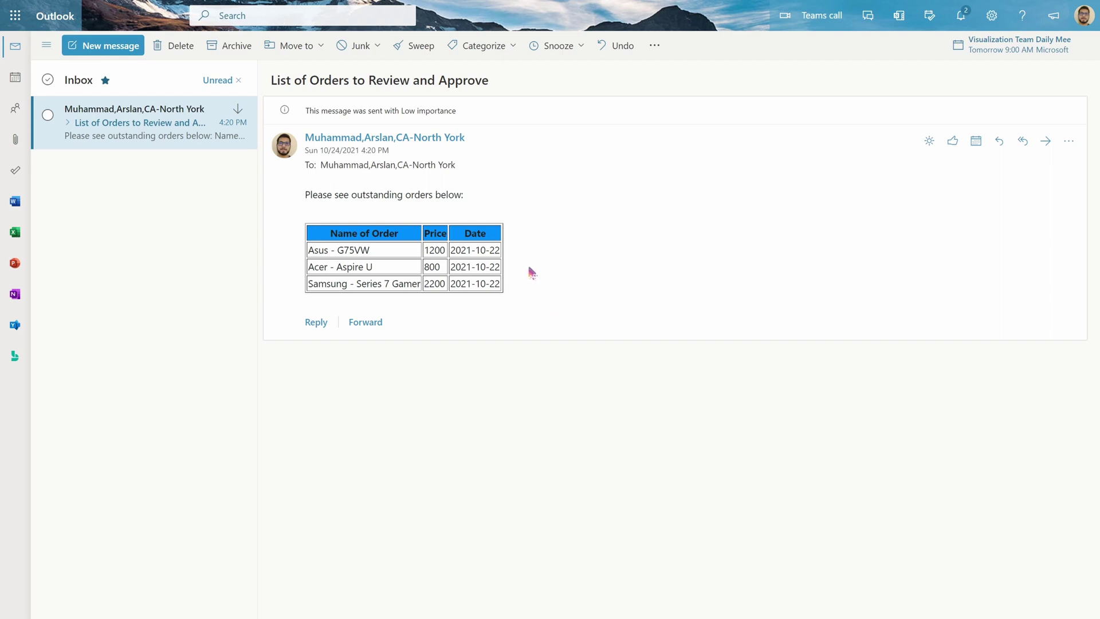
# Leave the reviewed Outlook order email for the SharePoint Order List tab
pyautogui.hotkey('ctrl', 'Tab')
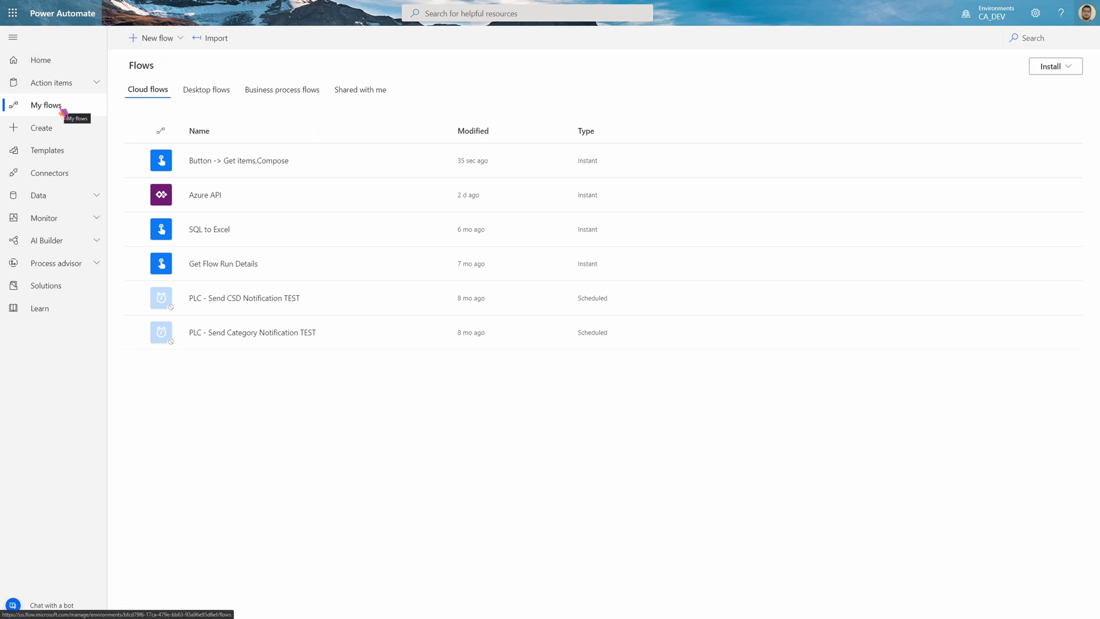
# Create an instant flow named 'Send Approver Notification Email' with the 'Manually trigger a flow' trigger
pyautogui.click(172, 40)
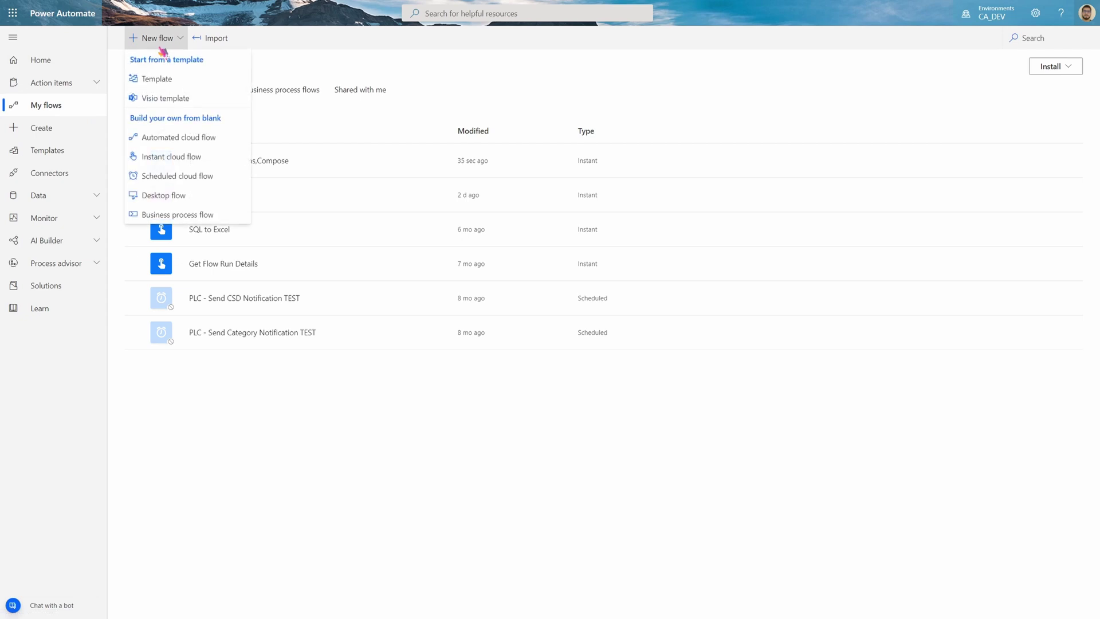
pyautogui.click(163, 157)
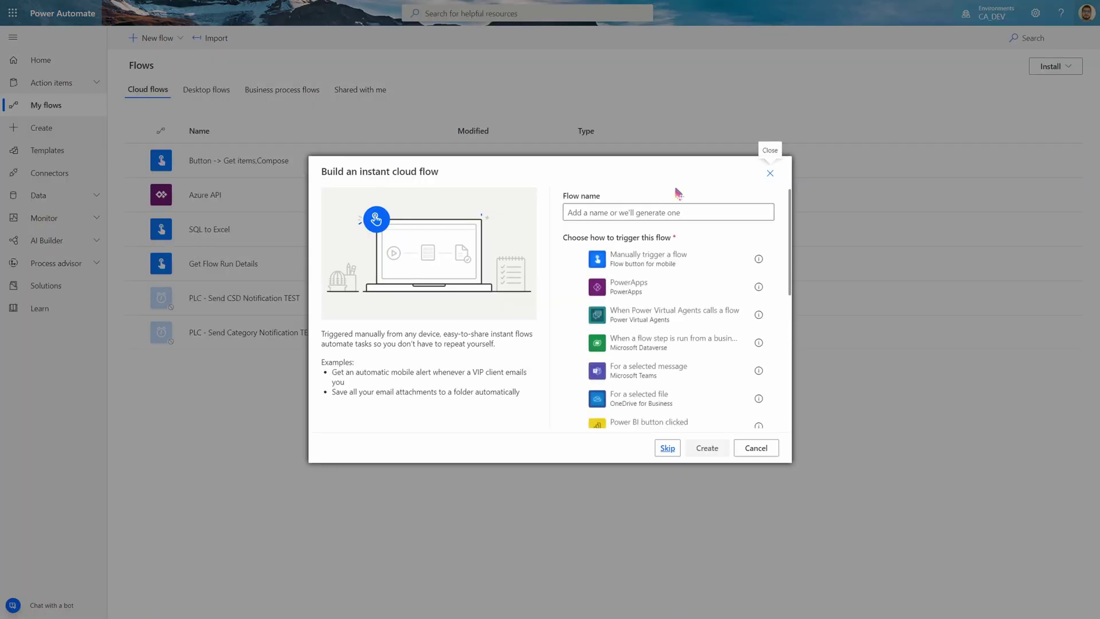
pyautogui.click(656, 212)
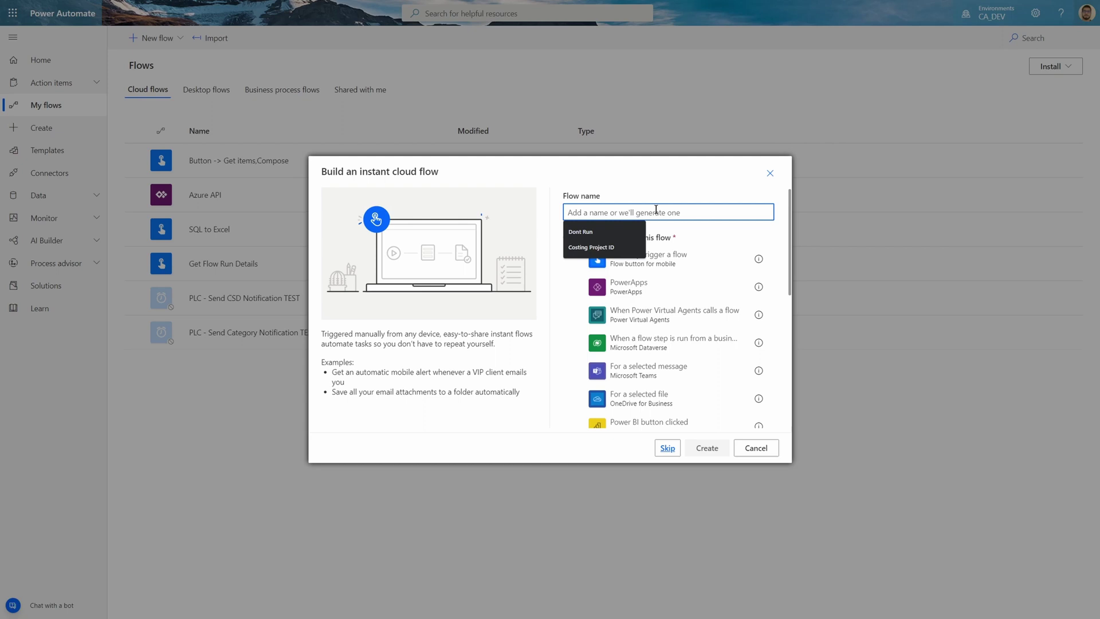
pyautogui.write('Send ')
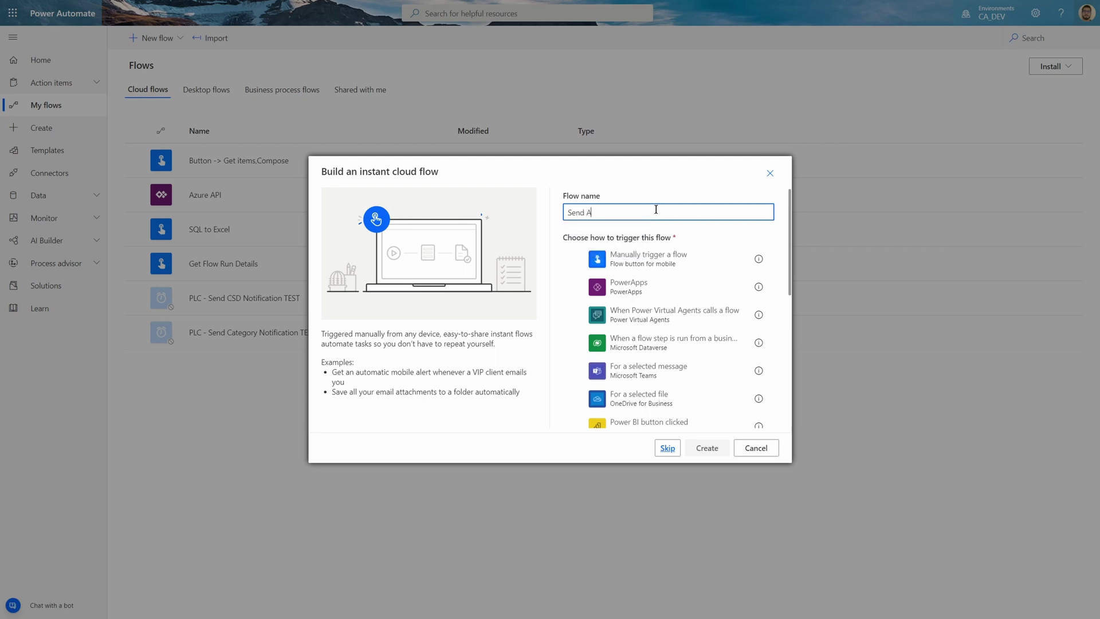
pyautogui.write('Approver Notification Email')
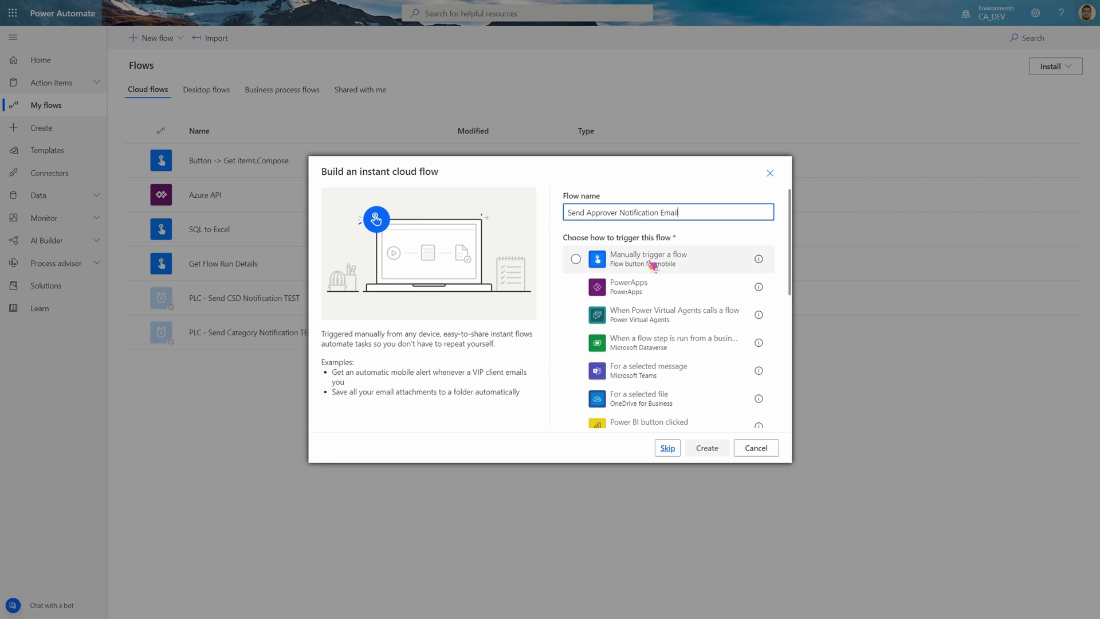
pyautogui.click(654, 263)
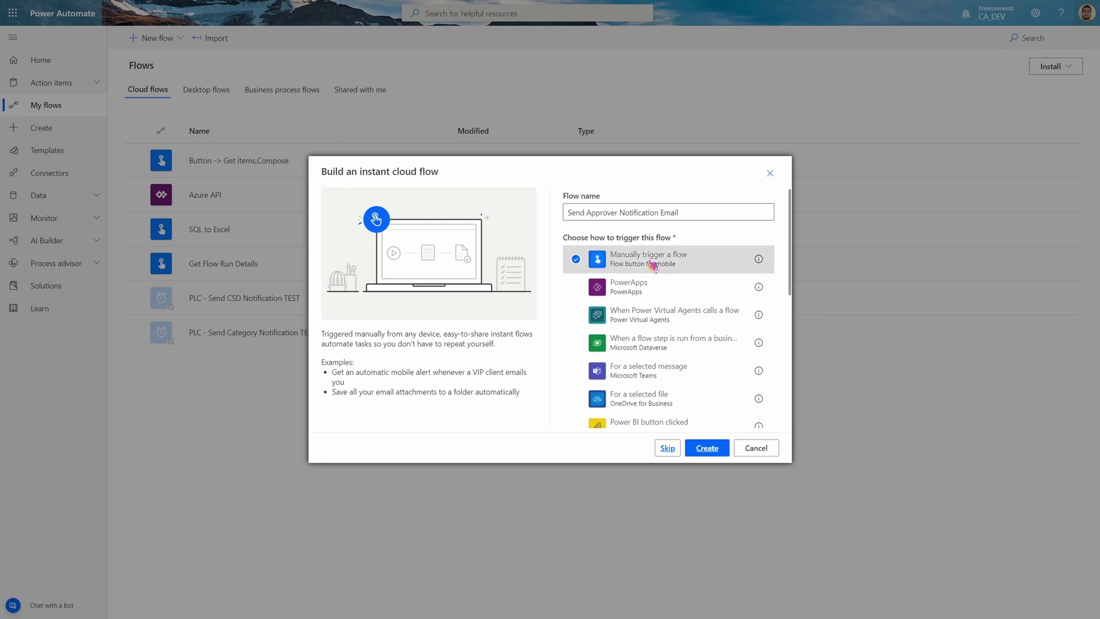
pyautogui.click(708, 449)
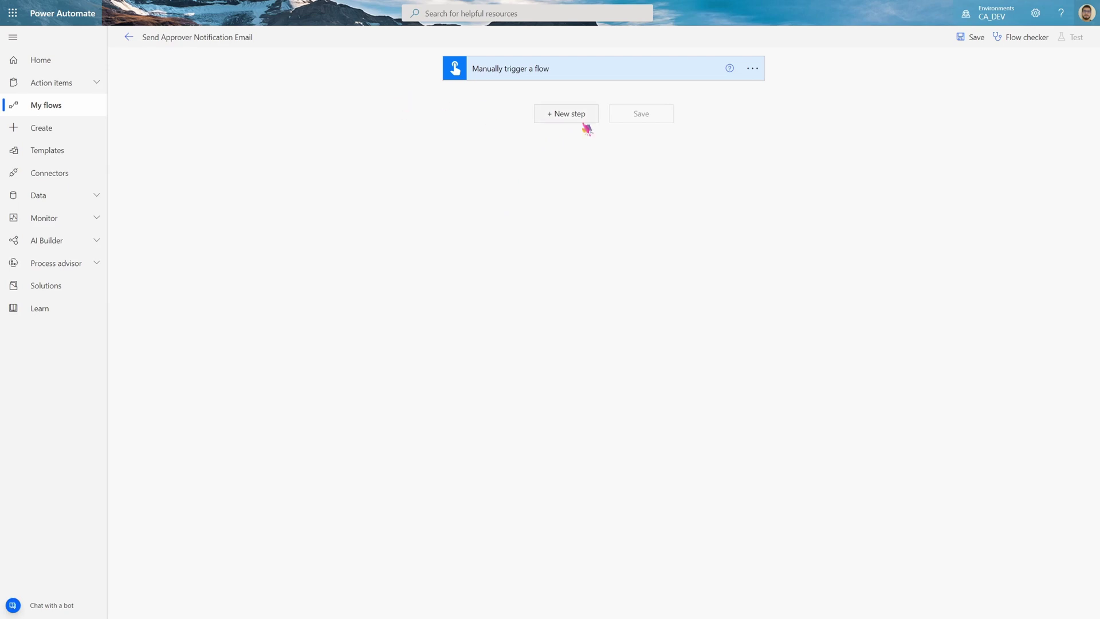
# Add a SharePoint Get items action after the manual trigger
pyautogui.click(576, 118)
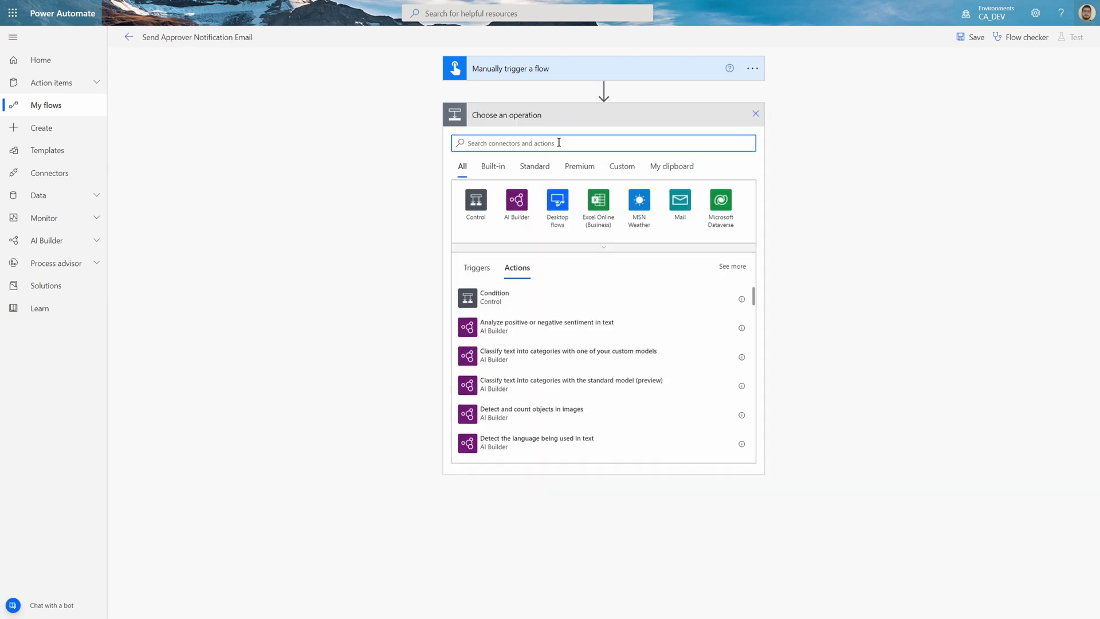
pyautogui.write('get items')
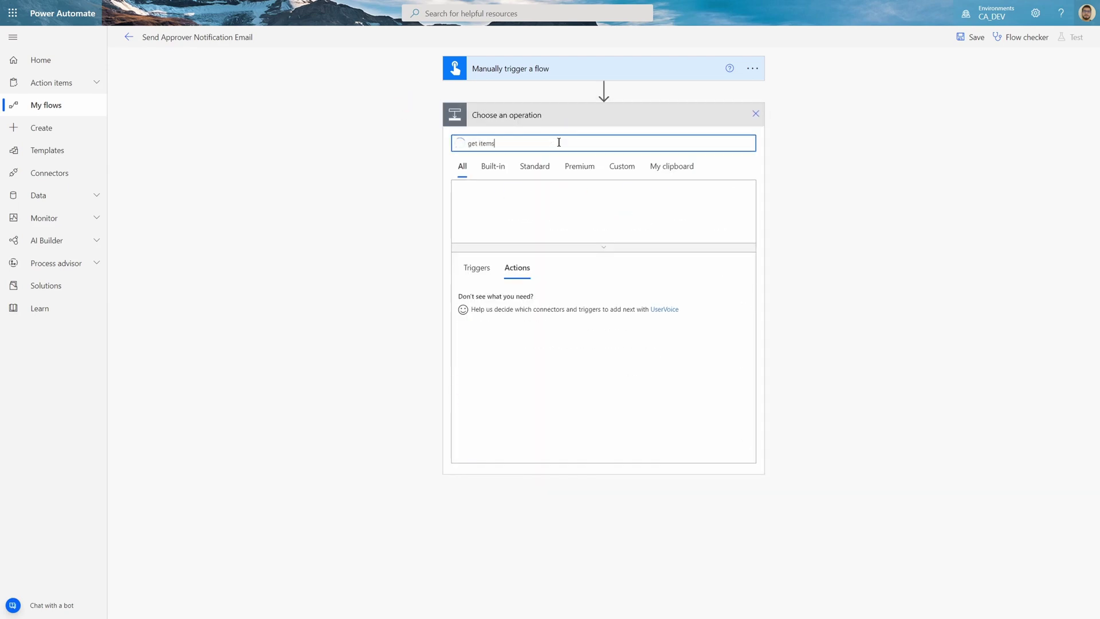
pyautogui.click(496, 329)
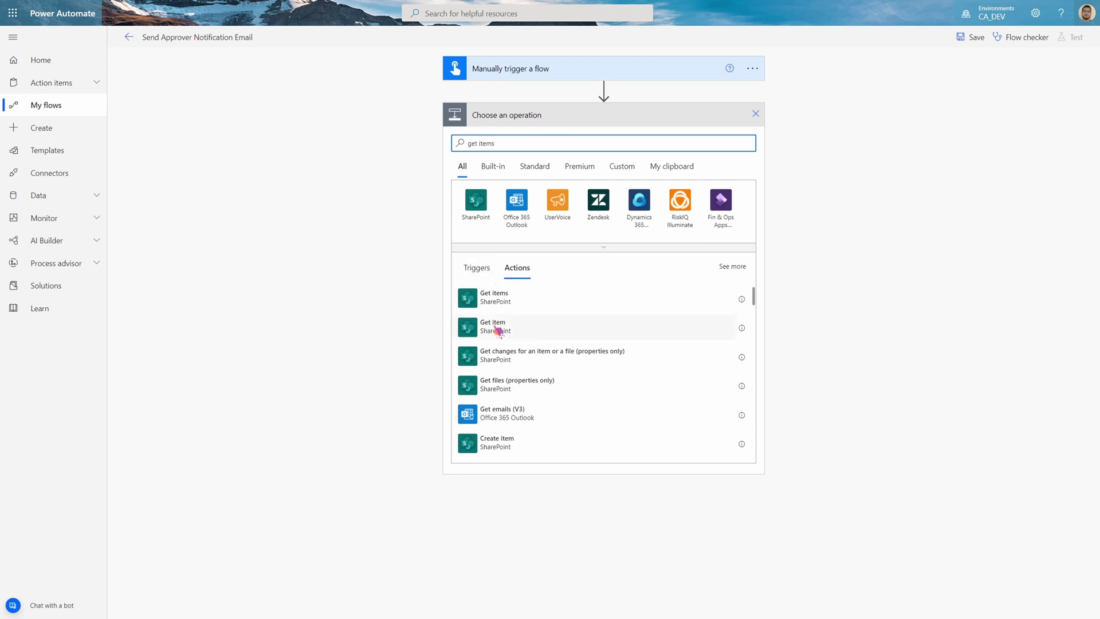
pyautogui.click(521, 303)
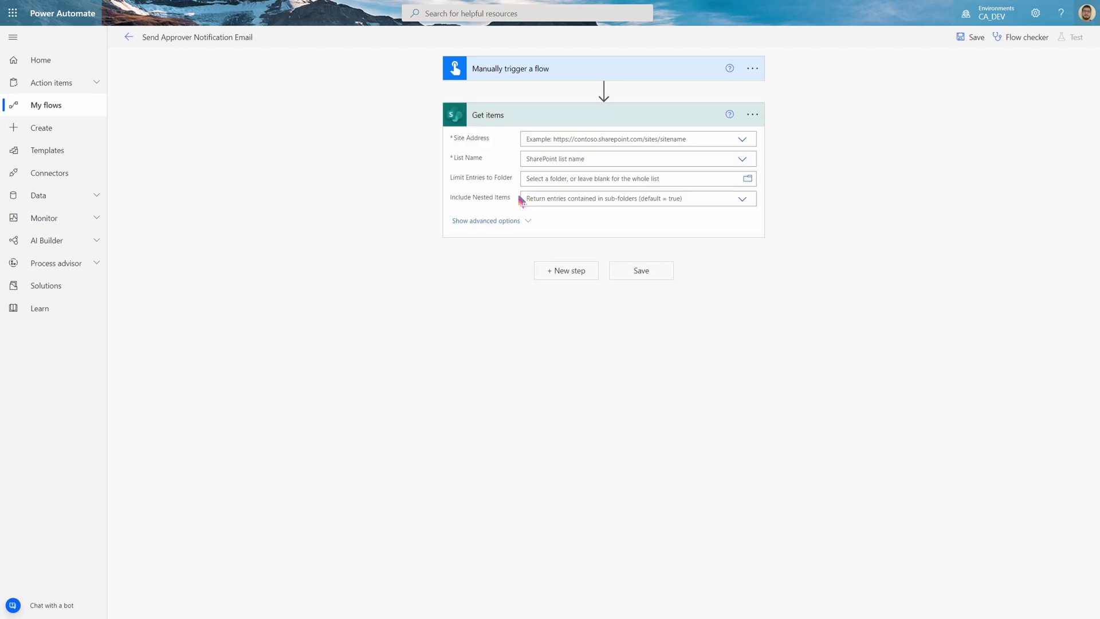
# Point Get items at the team site address and the Order List
pyautogui.click(550, 138)
pyautogui.write('arslan')
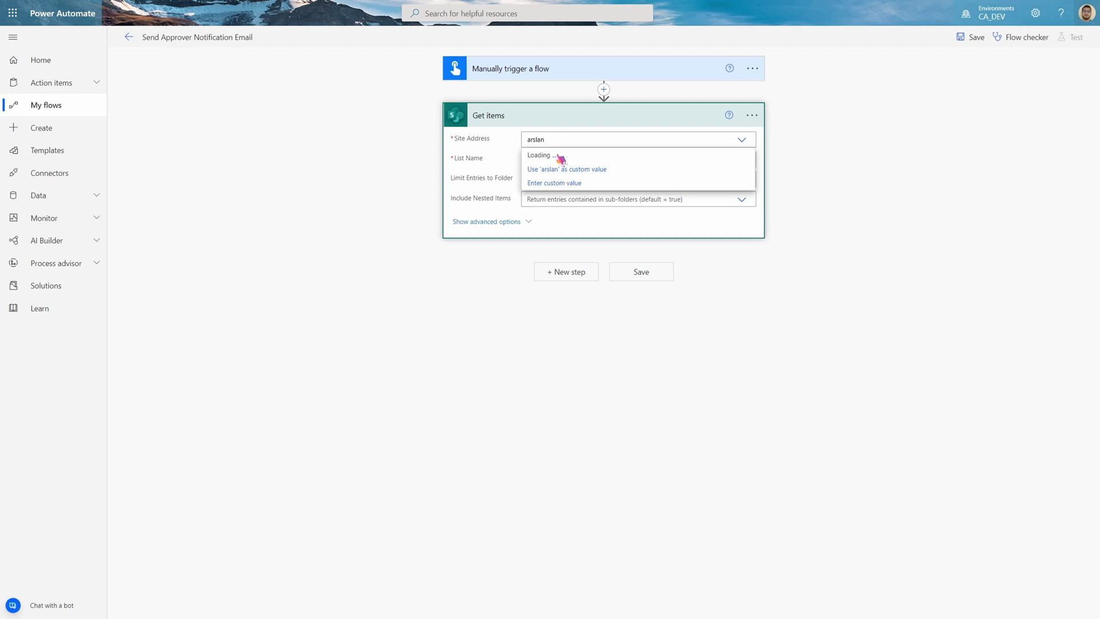
pyautogui.click(559, 155)
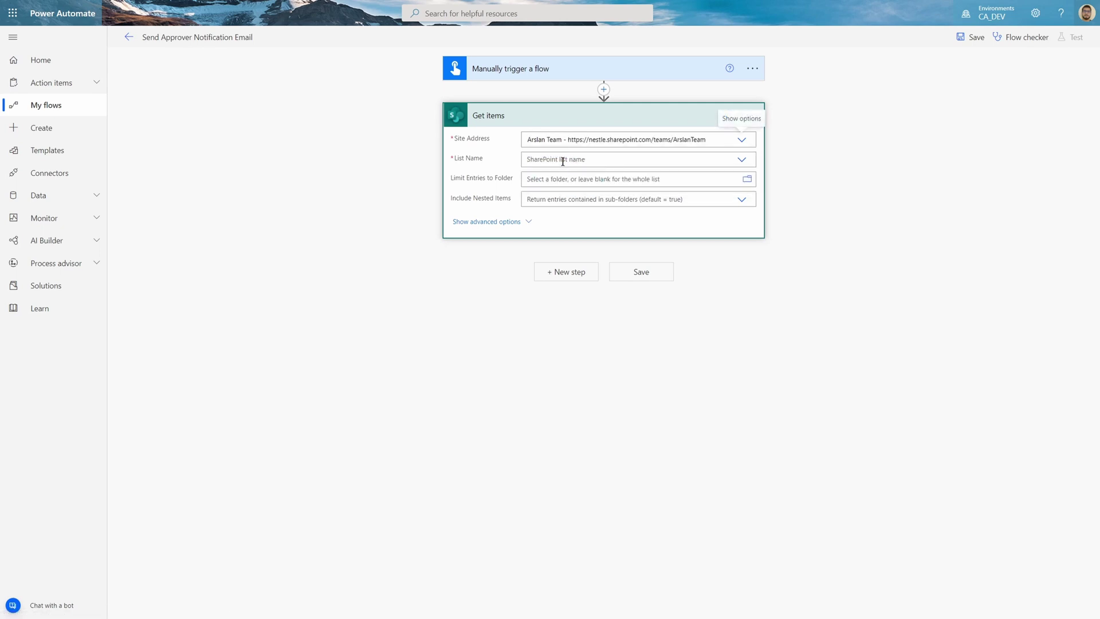
pyautogui.click(573, 160)
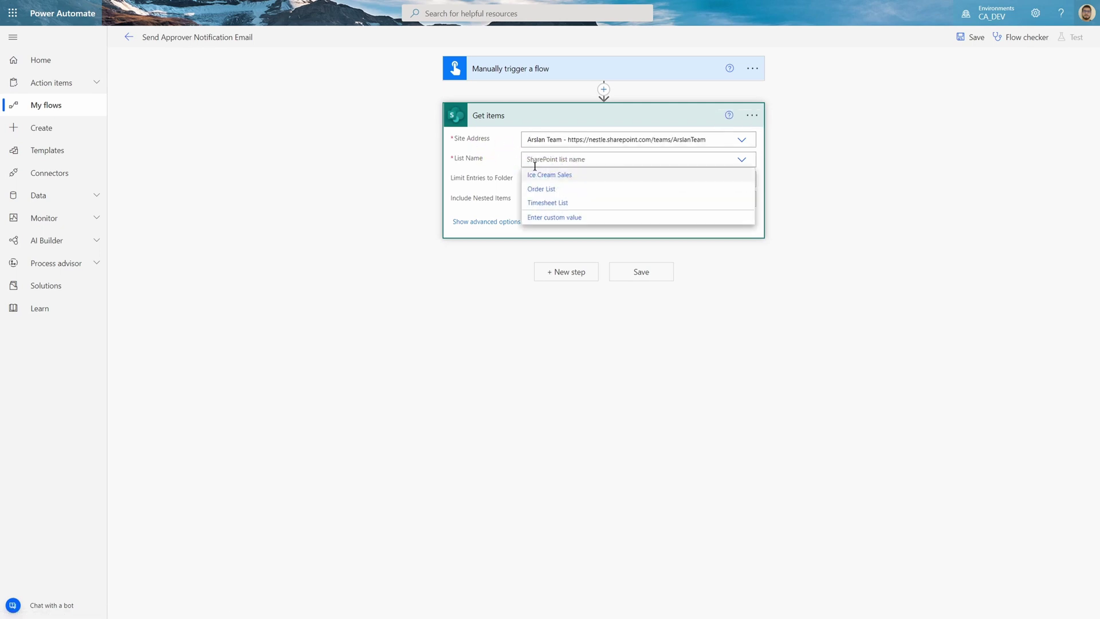
pyautogui.click(546, 192)
pyautogui.click(543, 178)
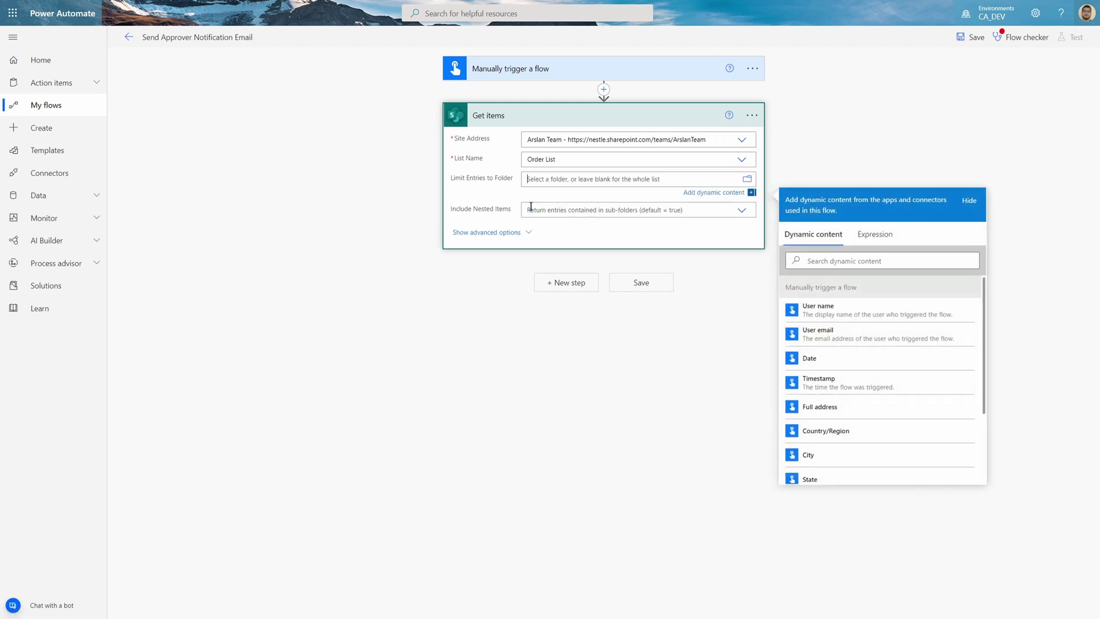
# Reveal Get items' advanced options and check the Order List columns in SharePoint
pyautogui.click(499, 233)
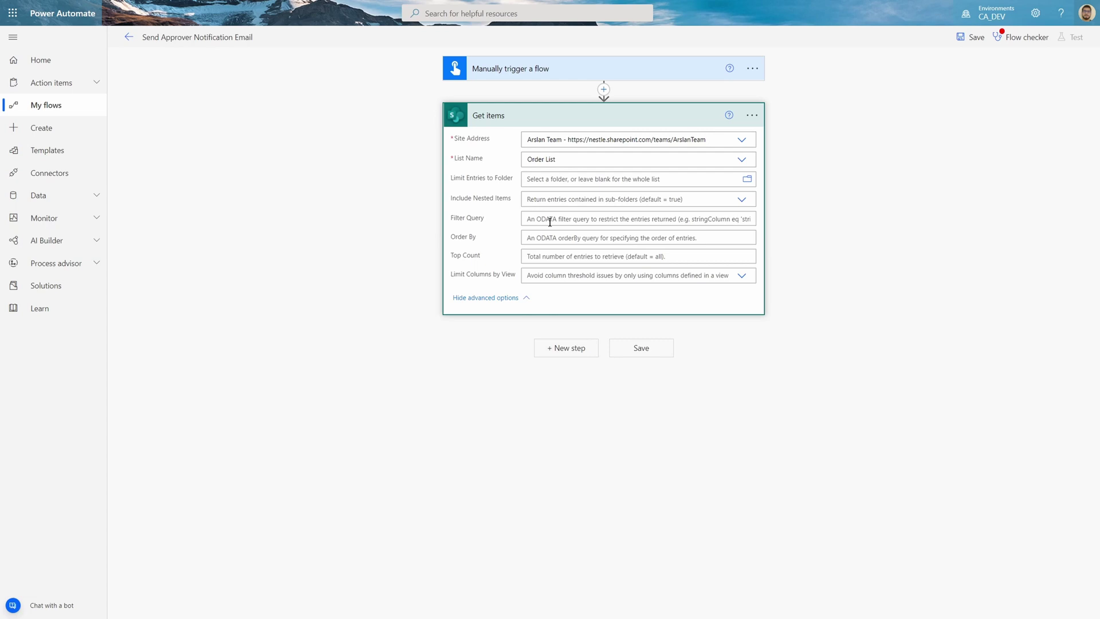
pyautogui.click(536, 219)
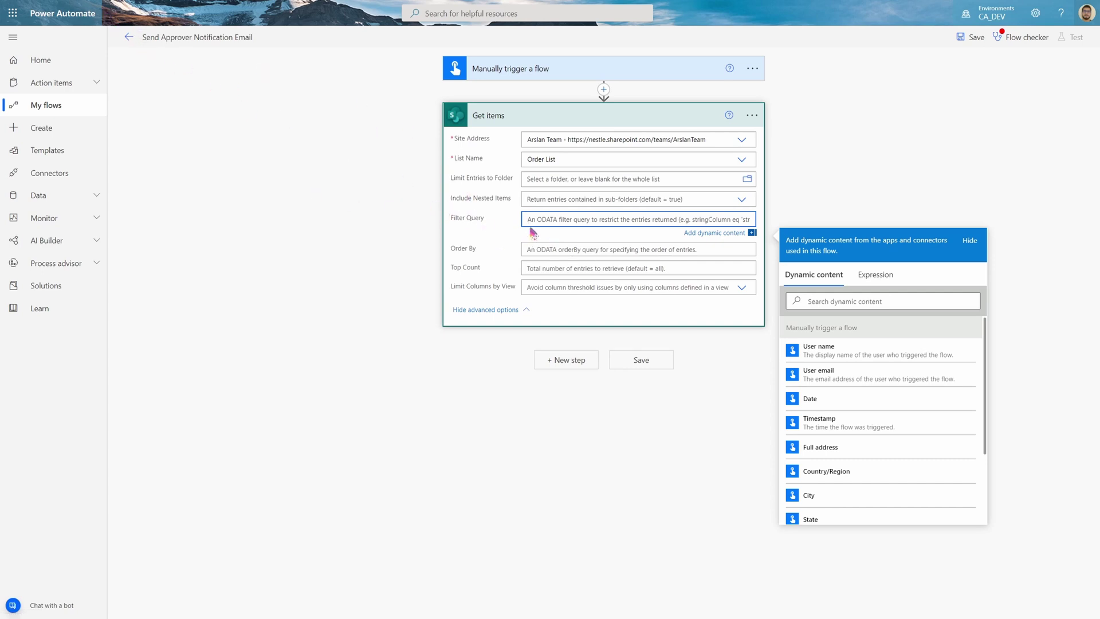
pyautogui.hotkey('ctrl', 'Tab')
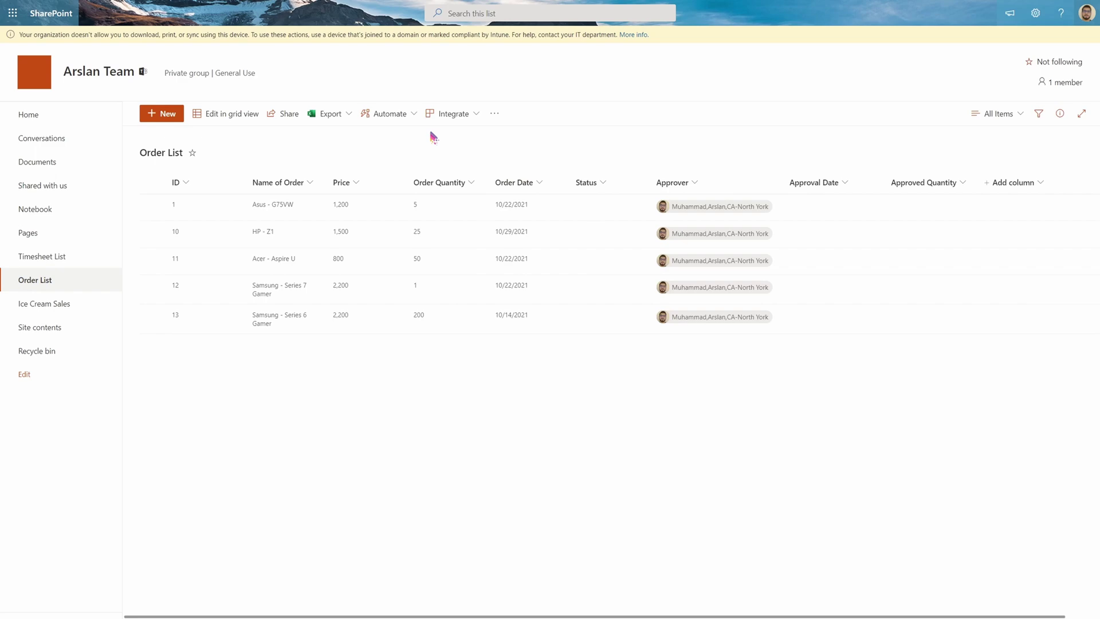
# Open the Order List settings for the Order Date column
pyautogui.hotkey('ctrl', 'Tab')
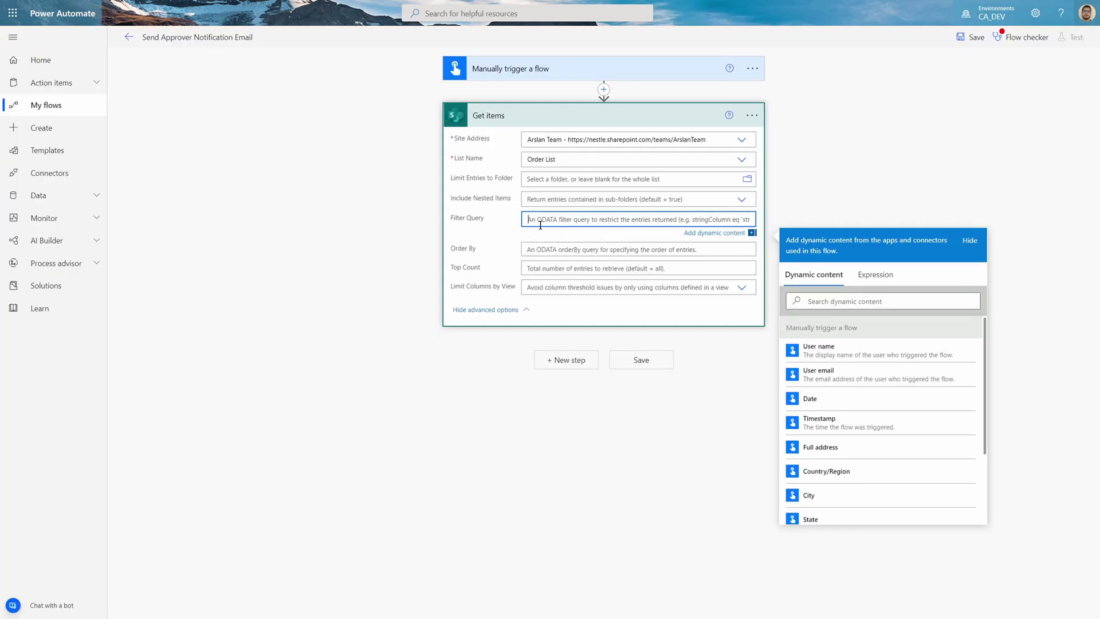
pyautogui.hotkey('ctrl', 'Tab')
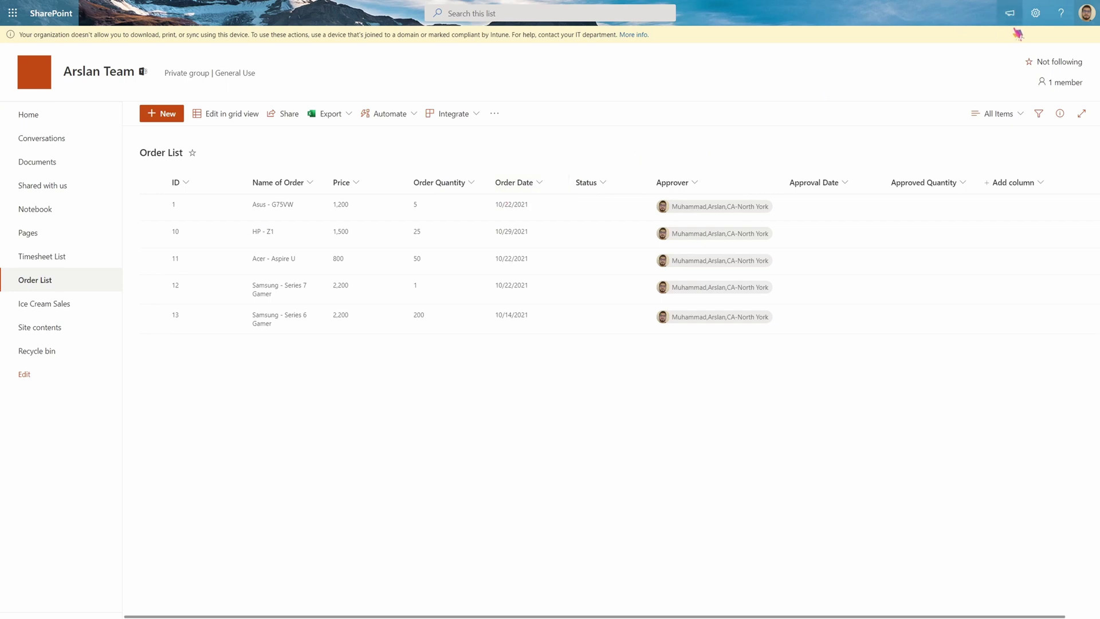
pyautogui.click(1035, 13)
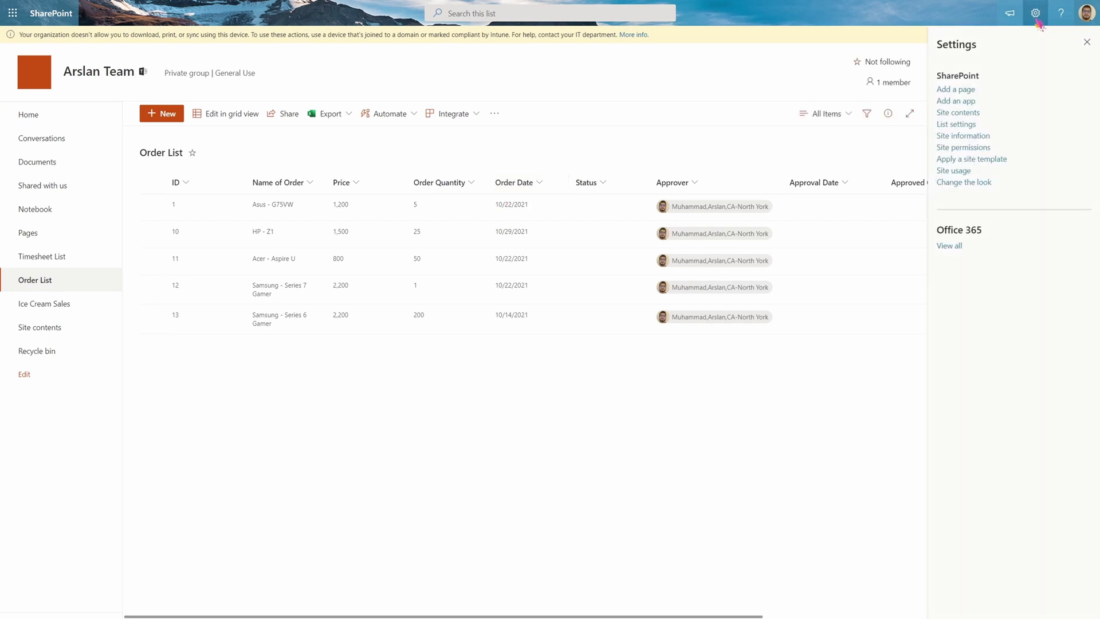
pyautogui.click(960, 127)
pyautogui.scroll(-2, 255, 341)
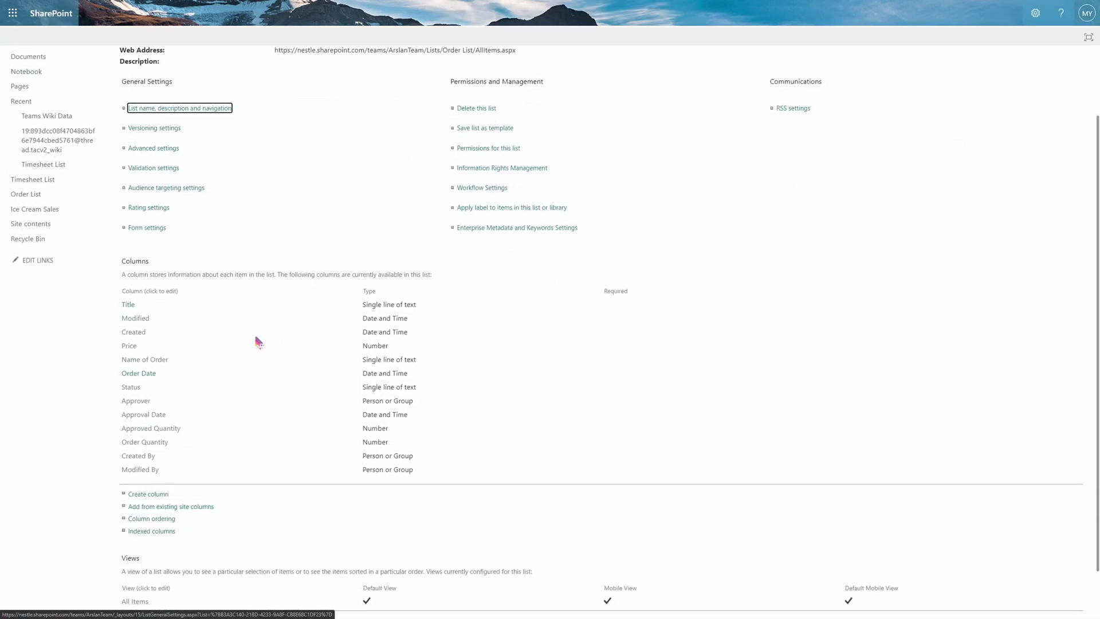
pyautogui.click(150, 376)
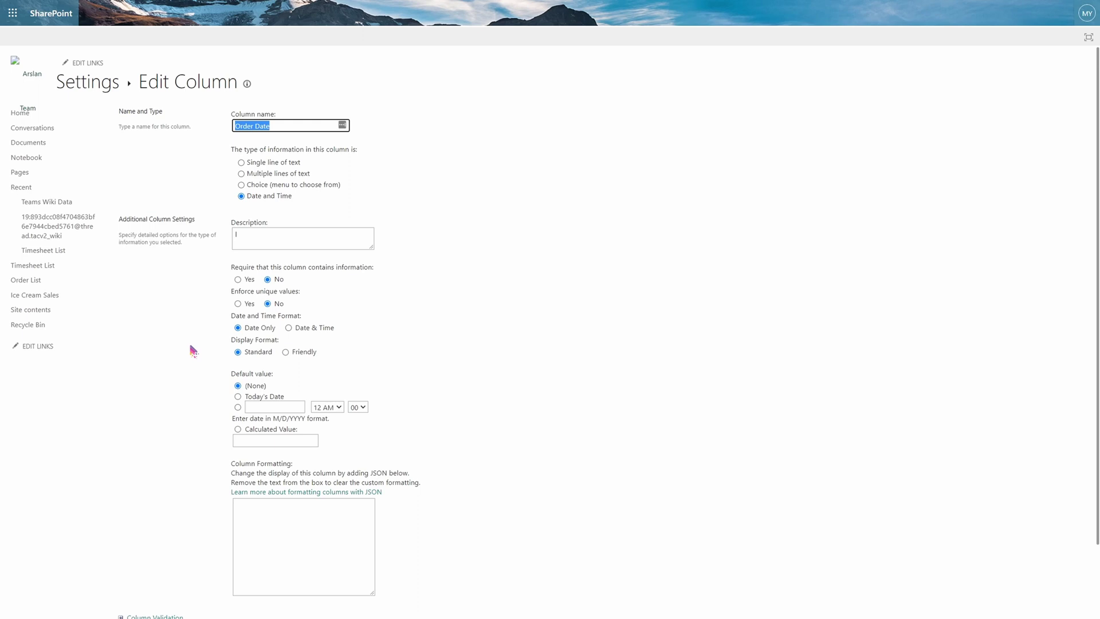
# Read and copy the internal name OrderDate from the page address, then return to list settings
pyautogui.press('F11')
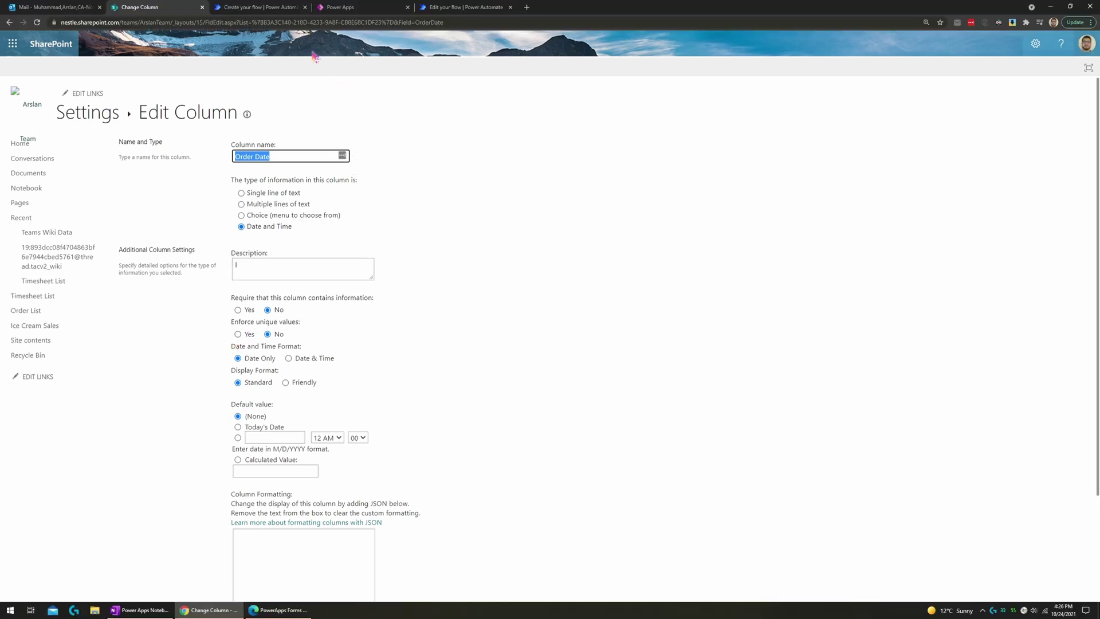
pyautogui.click(473, 22)
pyautogui.moveTo(473, 22); pyautogui.dragTo(434, 27)
pyautogui.hotkey('ctrl', 'c')
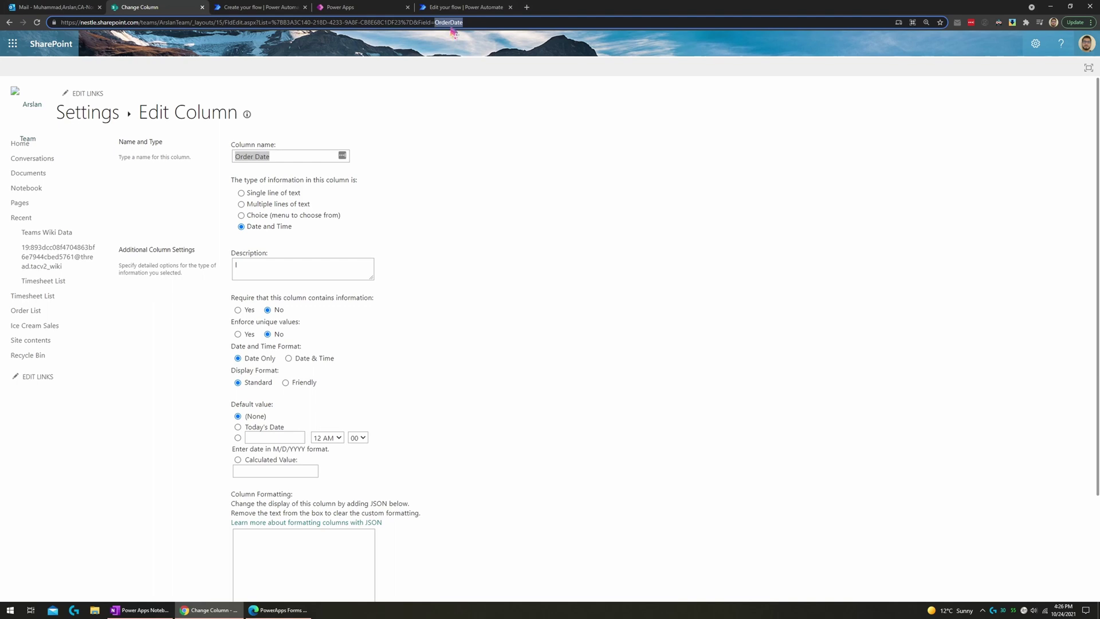
pyautogui.click(450, 25)
pyautogui.write('%__)')
pyautogui.press('BackSpace')
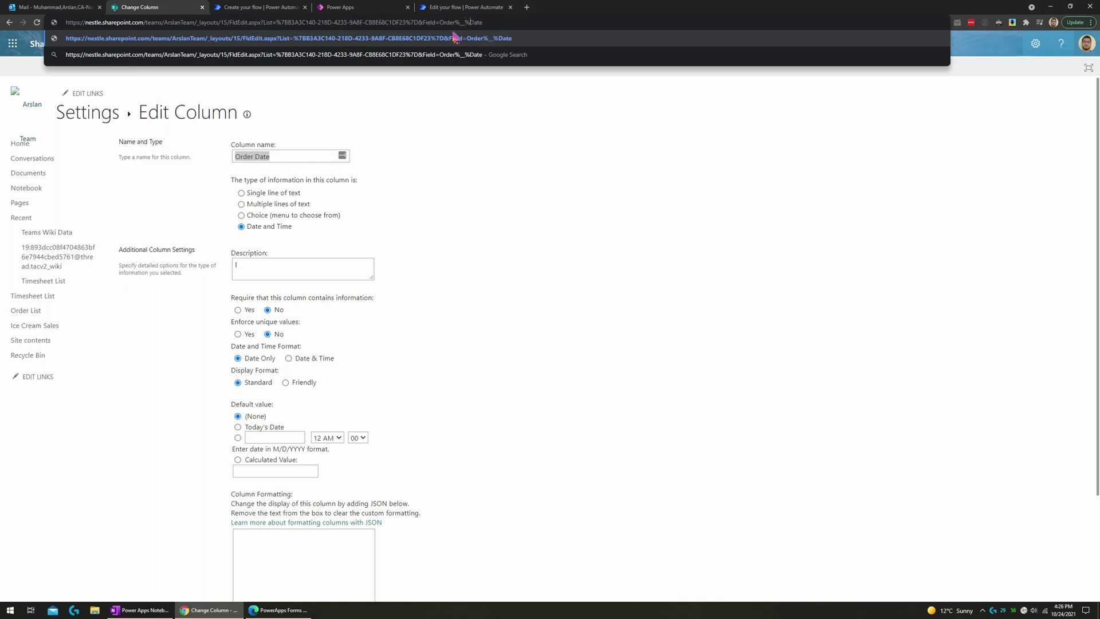
pyautogui.press('BackSpace')
pyautogui.press('BackSpace')
pyautogui.press('BackSpace')
pyautogui.press('BackSpace')
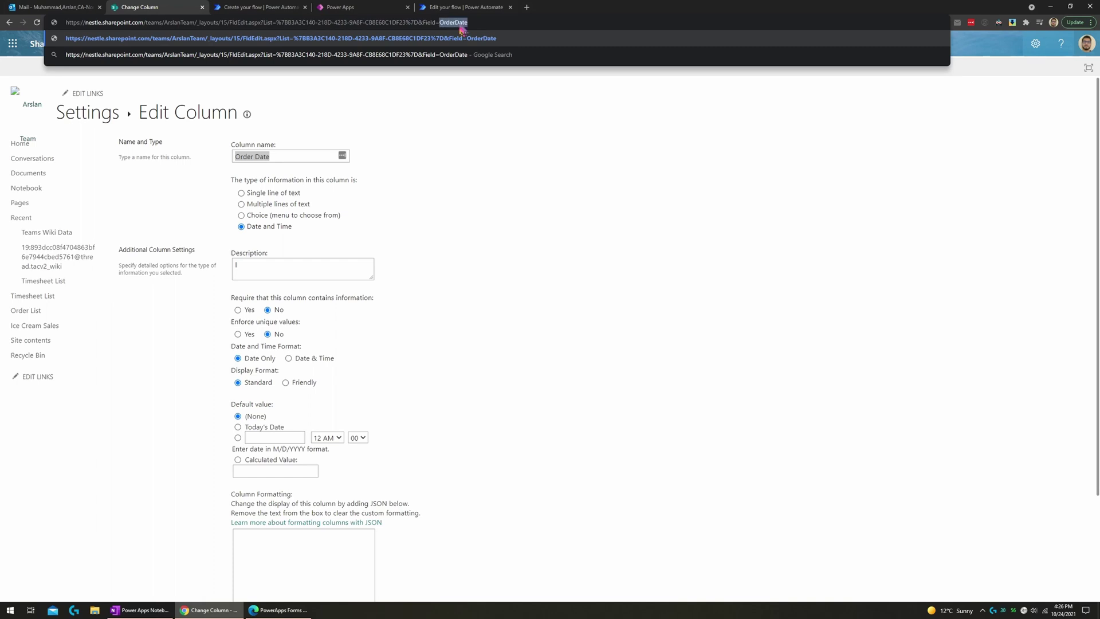
pyautogui.click(397, 135)
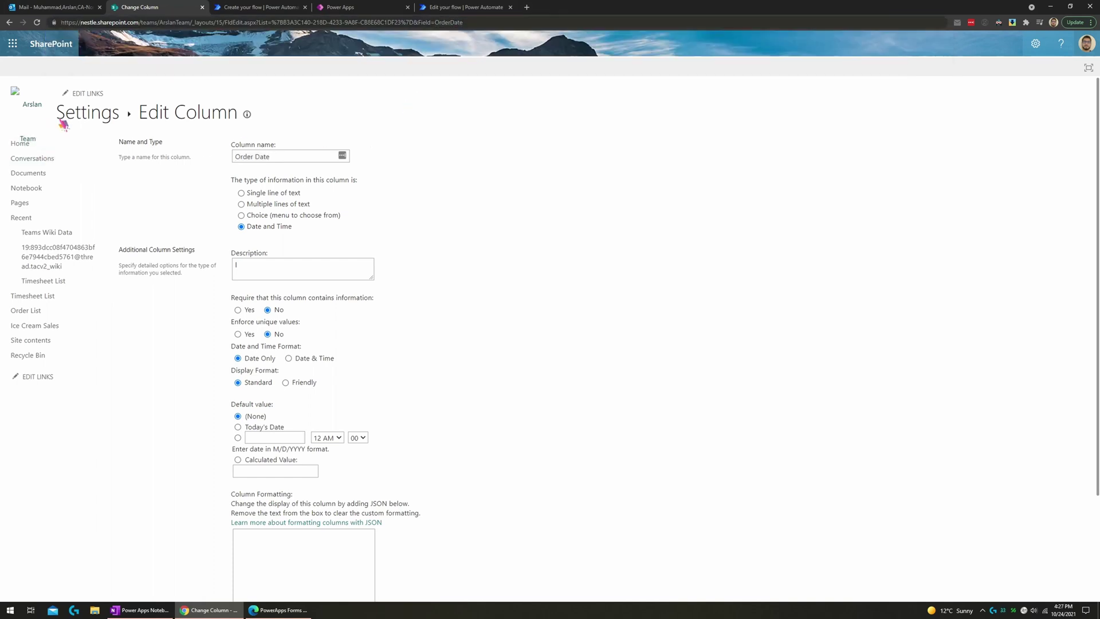
pyautogui.click(93, 115)
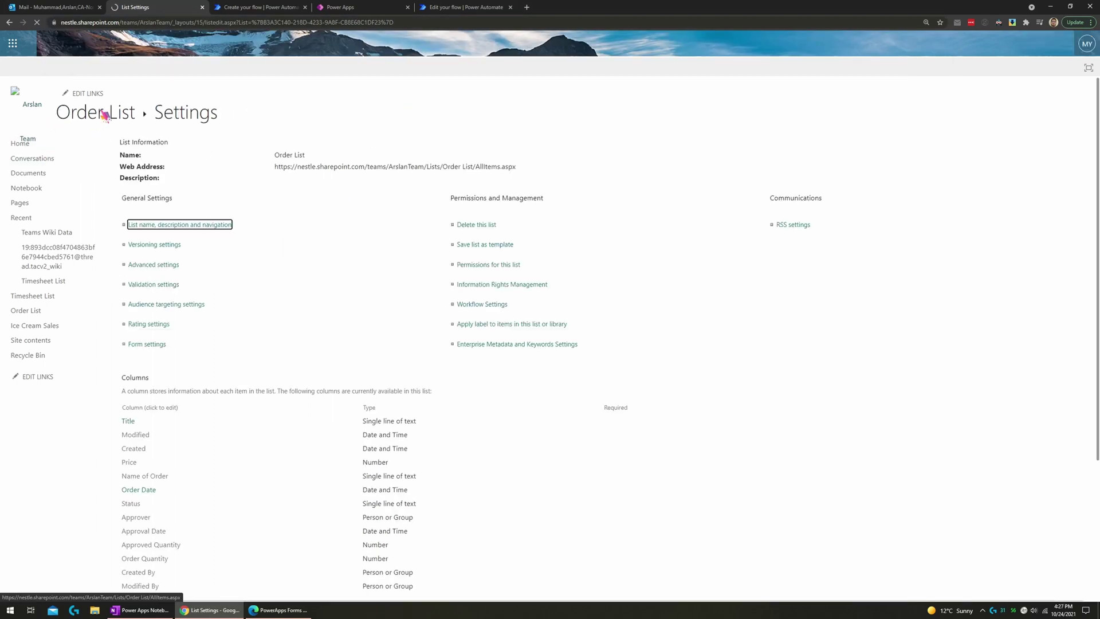
# Set the Get items Filter Query to 'OrderDate gt 10/21/2021 and OrderDate lt 10/23/2021'
pyautogui.click(261, 6)
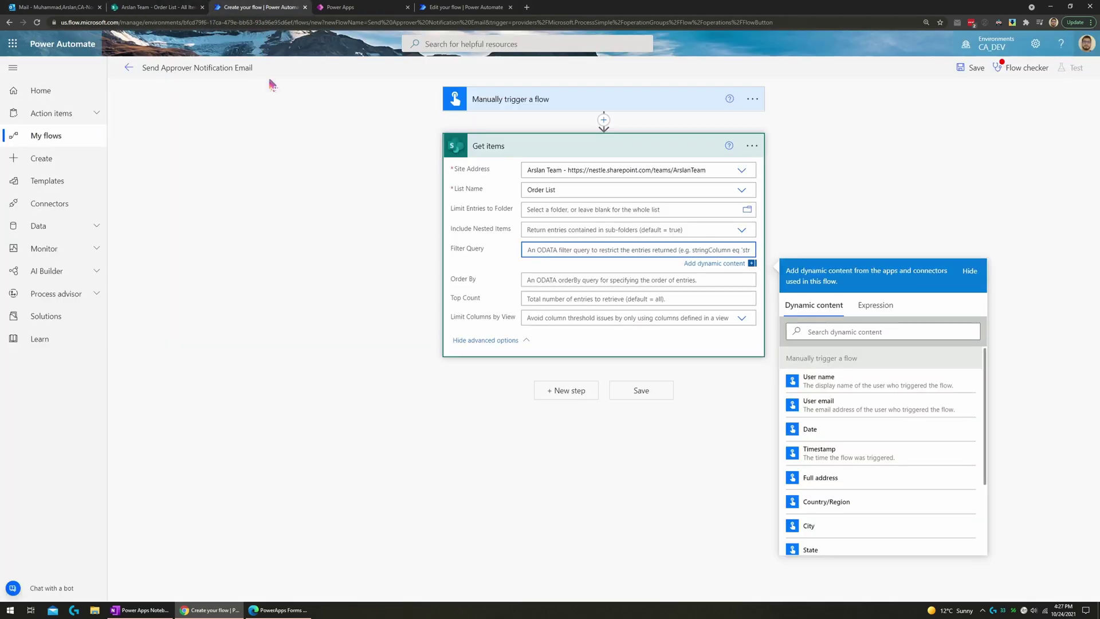
pyautogui.press('F11')
pyautogui.hotkey('ctrl', 'v')
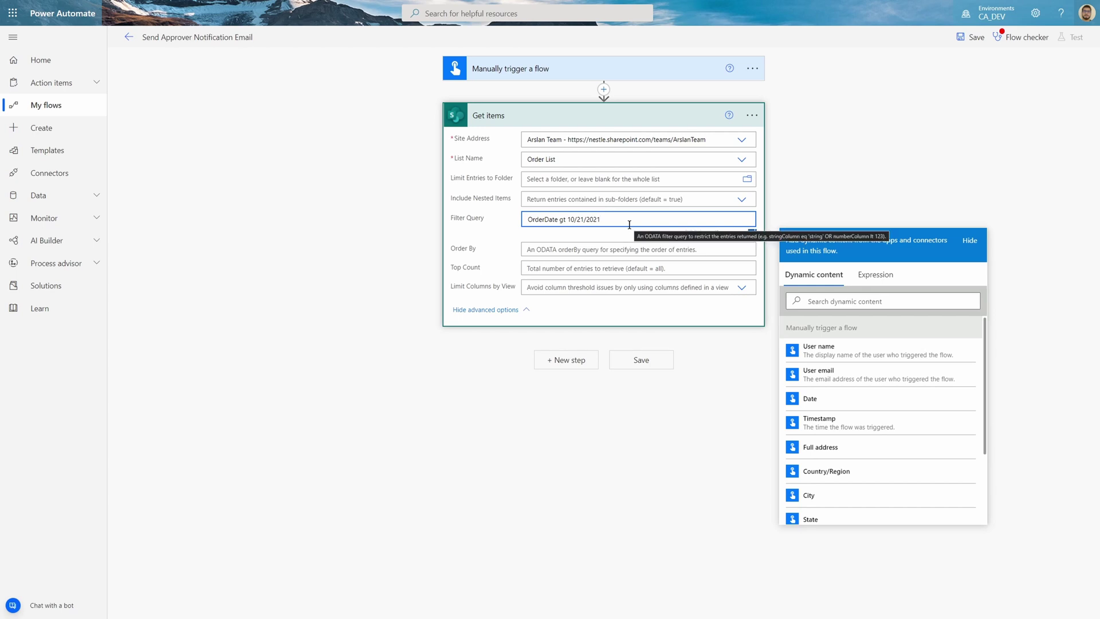
pyautogui.write('and')
pyautogui.press('Return')
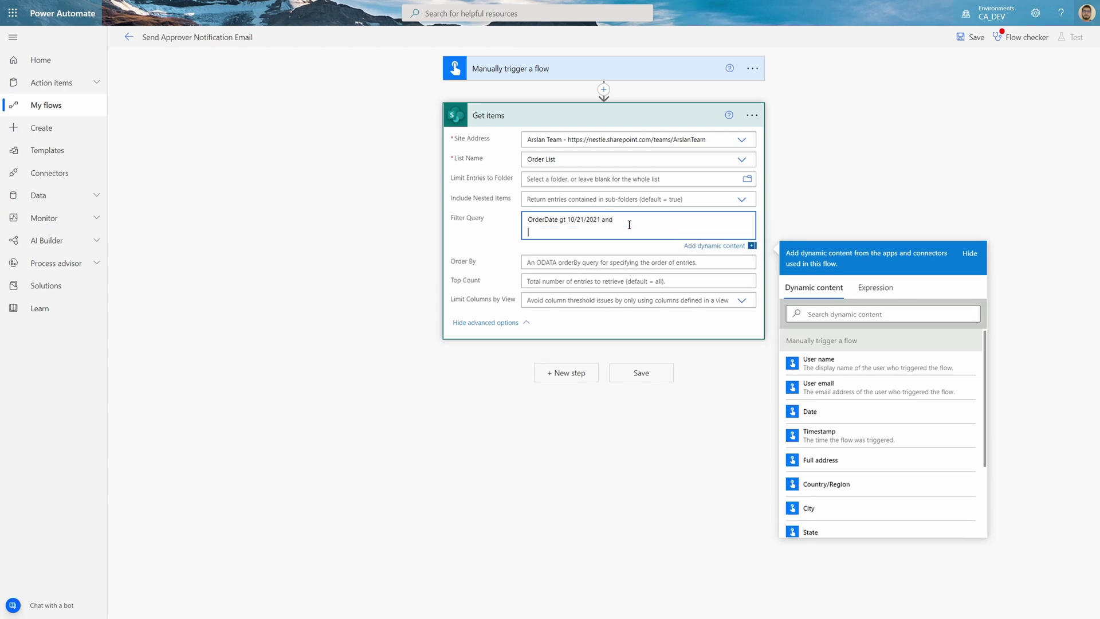
pyautogui.write('OrderDate lt 10/23/2021')
pyautogui.click(903, 197)
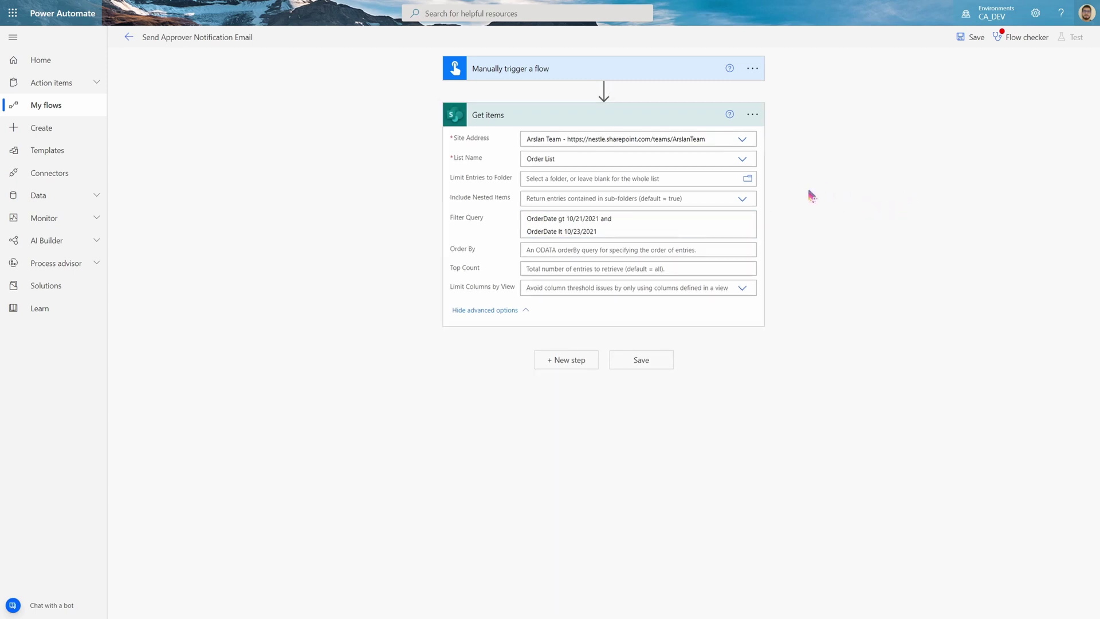
# Add a Compose action after Get items
pyautogui.click(576, 366)
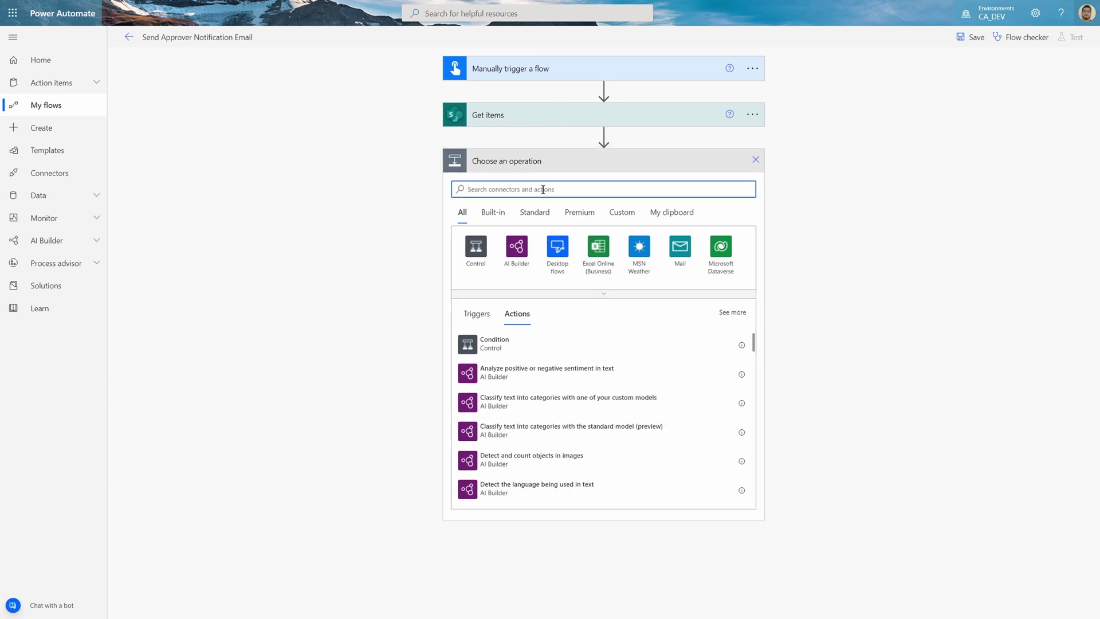
pyautogui.write('compose')
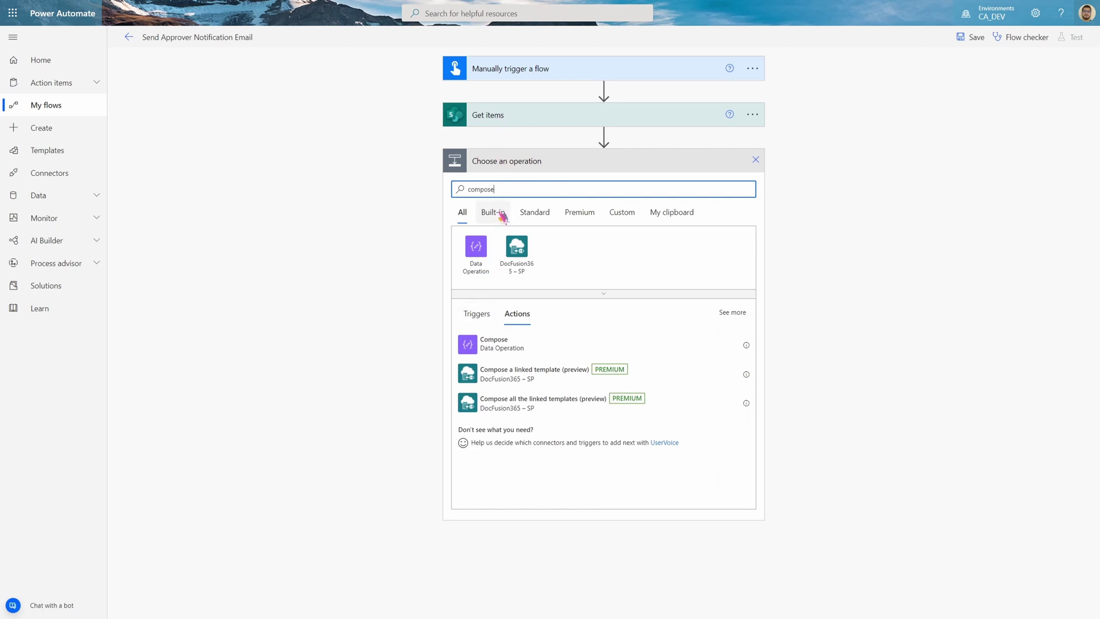
pyautogui.click(520, 347)
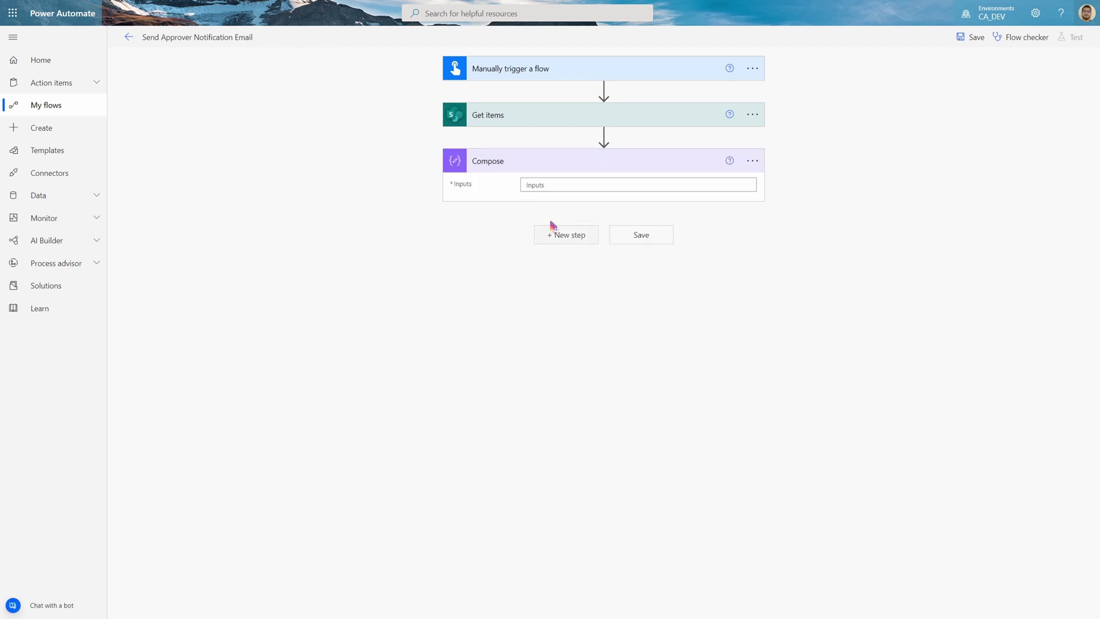
# Set Compose to length() of the Get items value, save the flow, and start a test
pyautogui.click(553, 185)
pyautogui.click(876, 241)
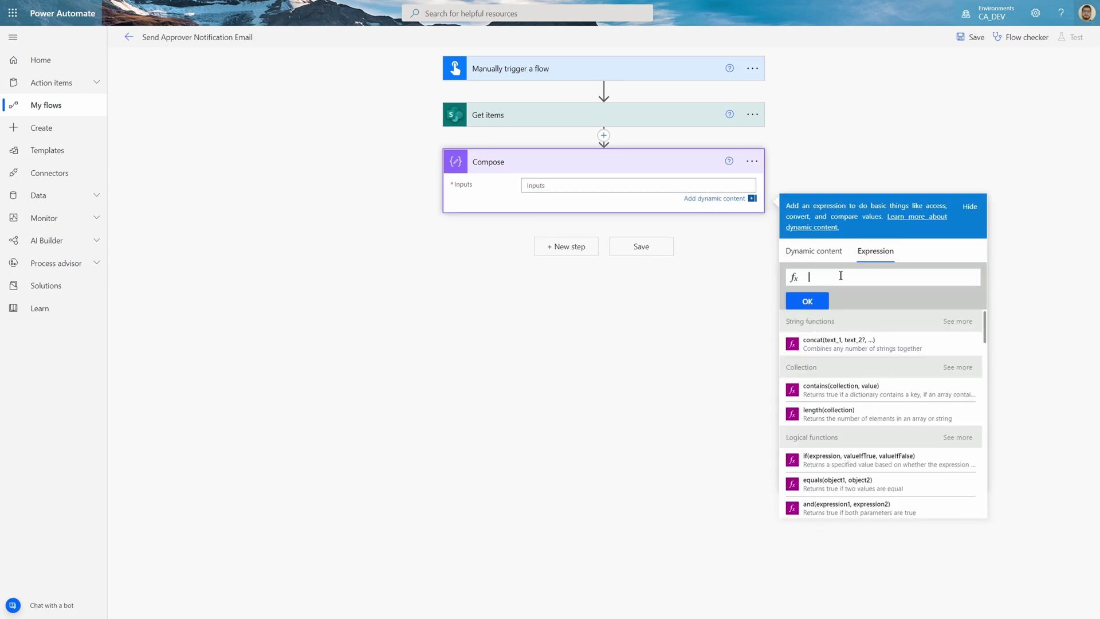
pyautogui.write('length()')
pyautogui.click(819, 252)
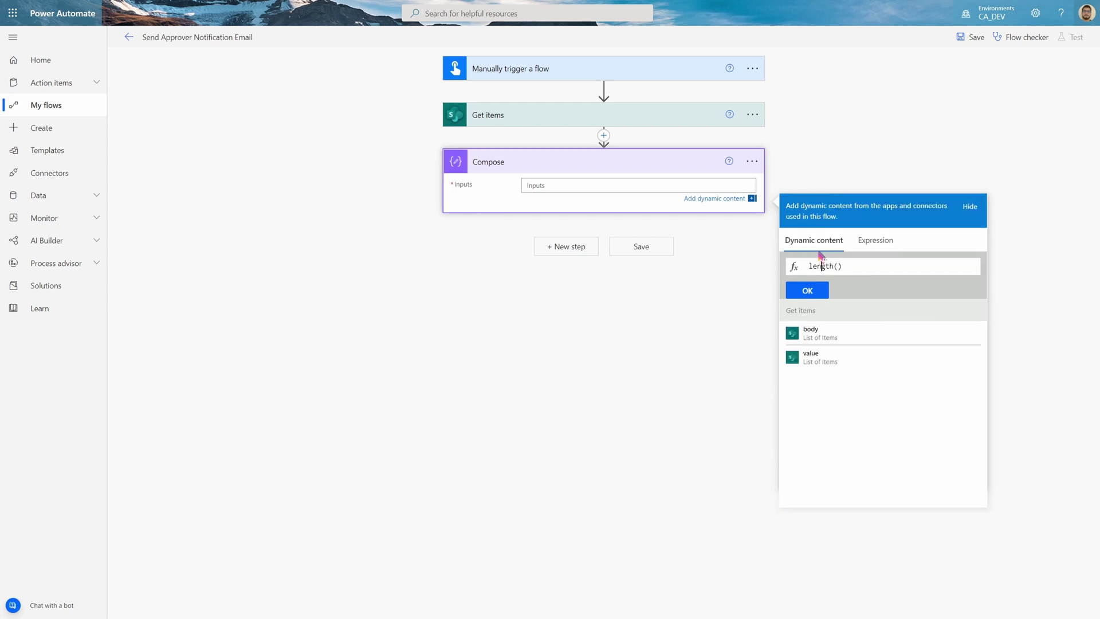
pyautogui.click(818, 363)
pyautogui.click(807, 291)
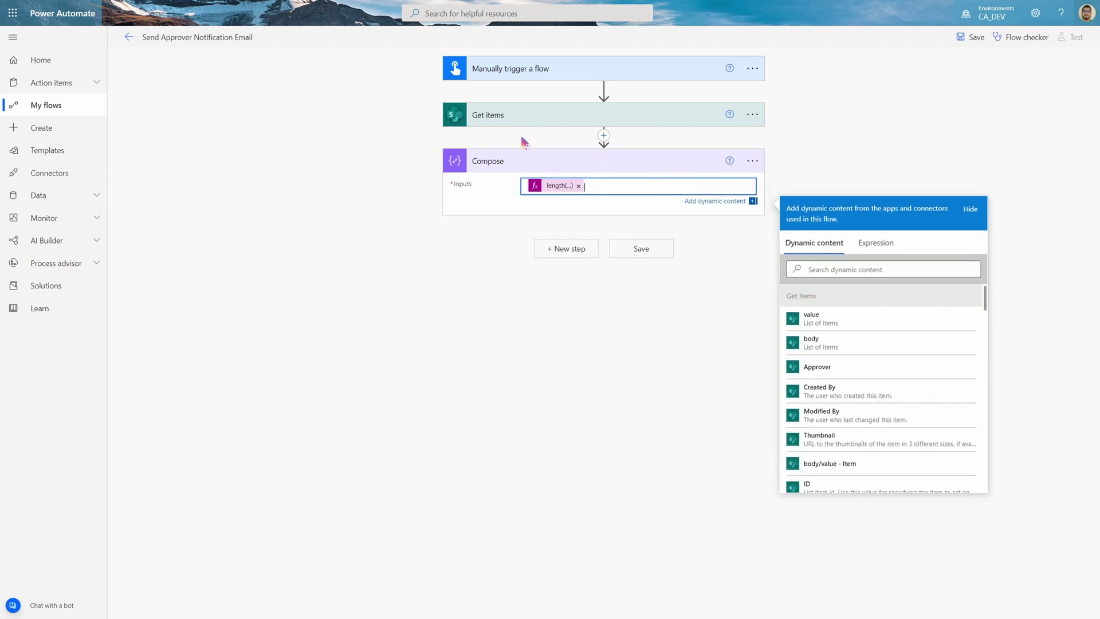
pyautogui.click(972, 38)
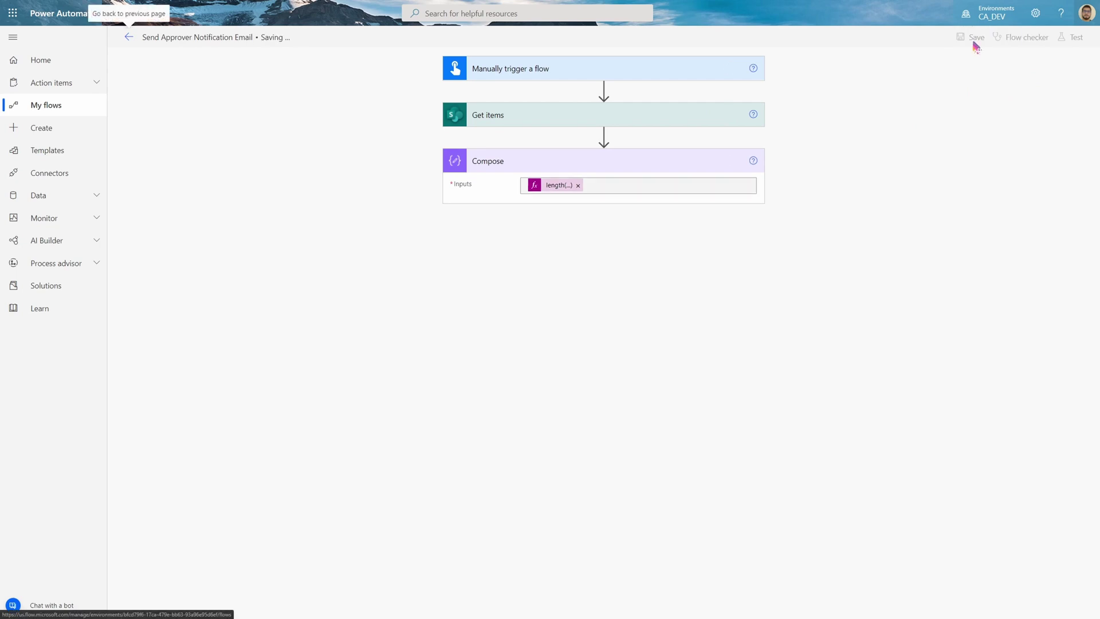
pyautogui.click(1071, 37)
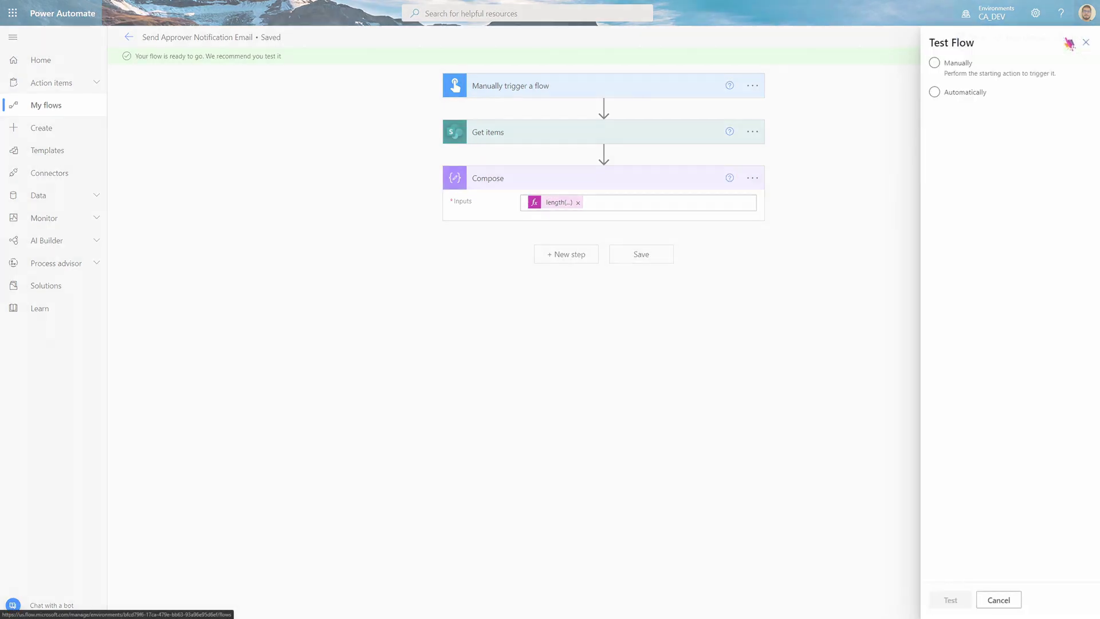
# Run the test and inspect the BadRequest filter query on the failed Get items step
pyautogui.click(945, 599)
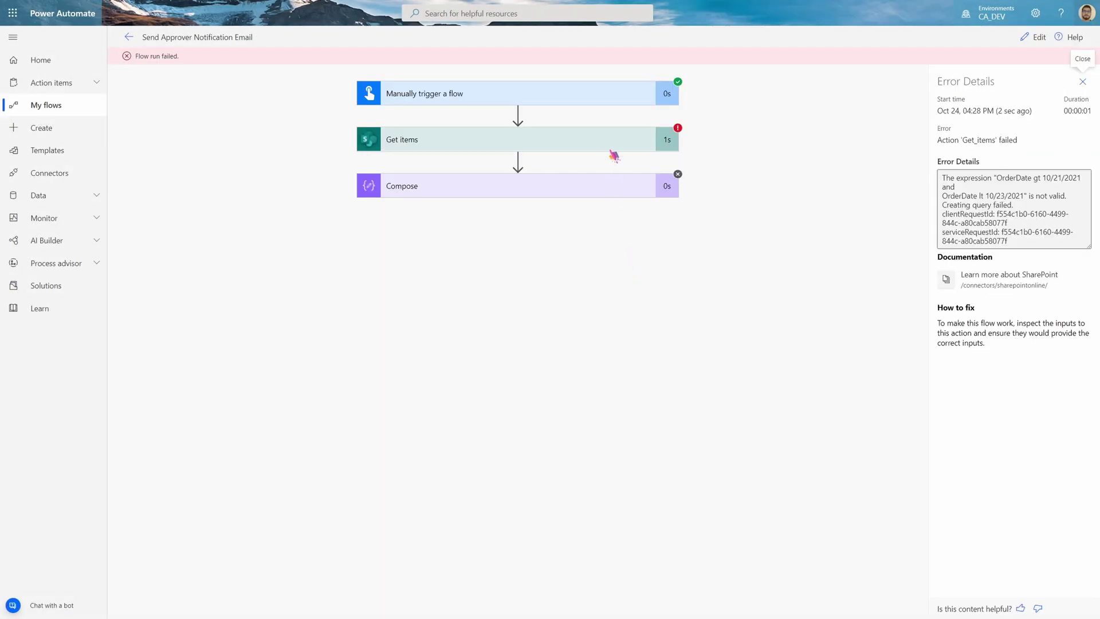
pyautogui.click(615, 148)
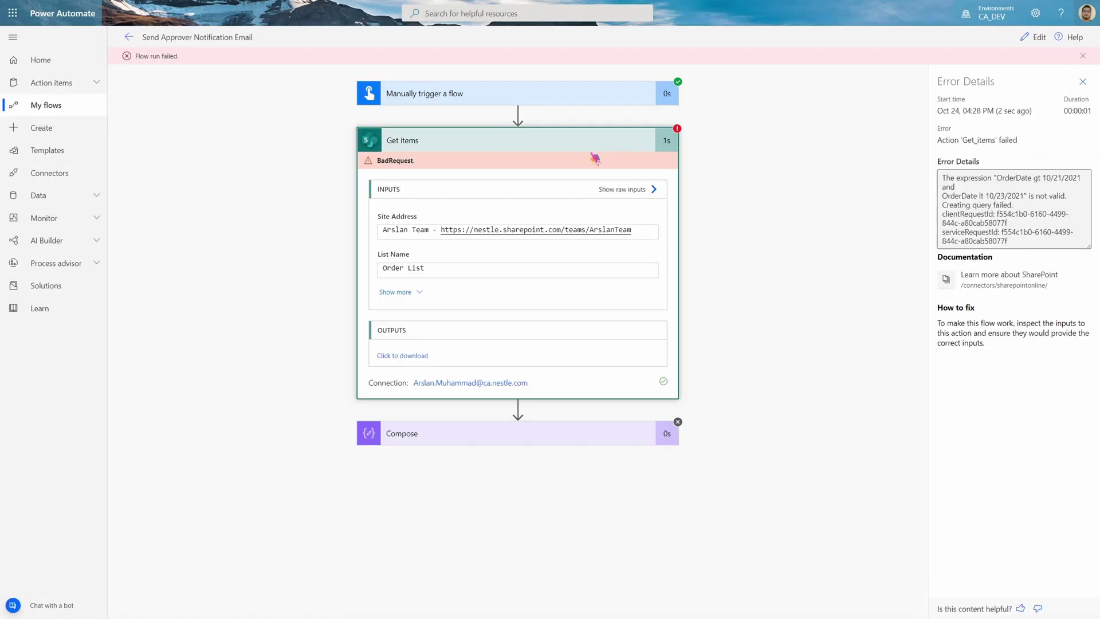
pyautogui.click(401, 293)
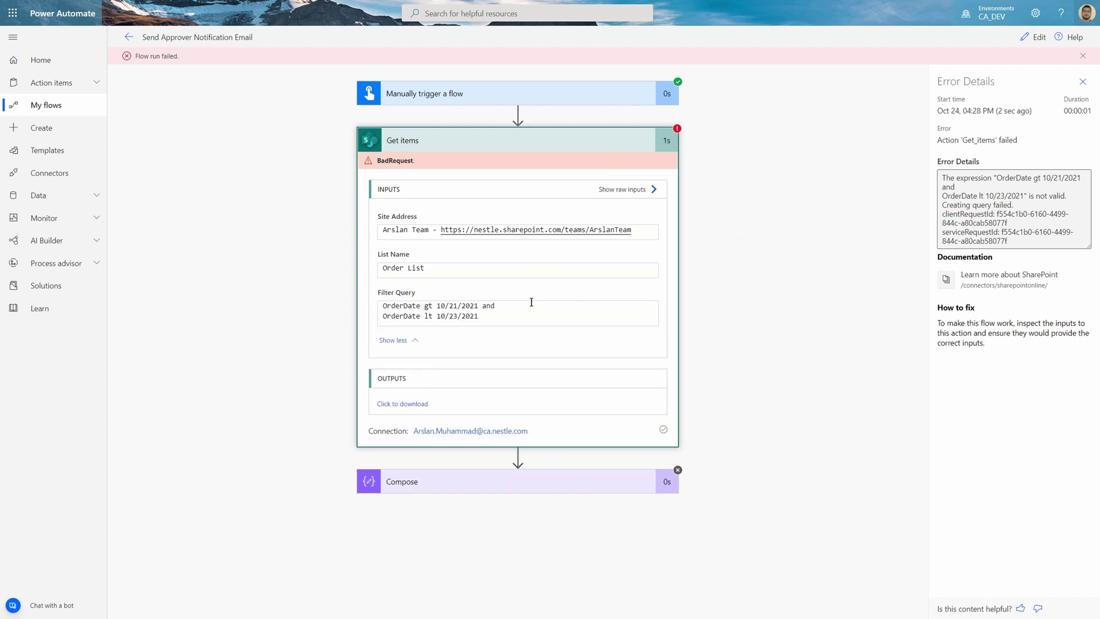
# Wrap both filter dates in single quotes in the Get items Filter Query
pyautogui.click(1038, 39)
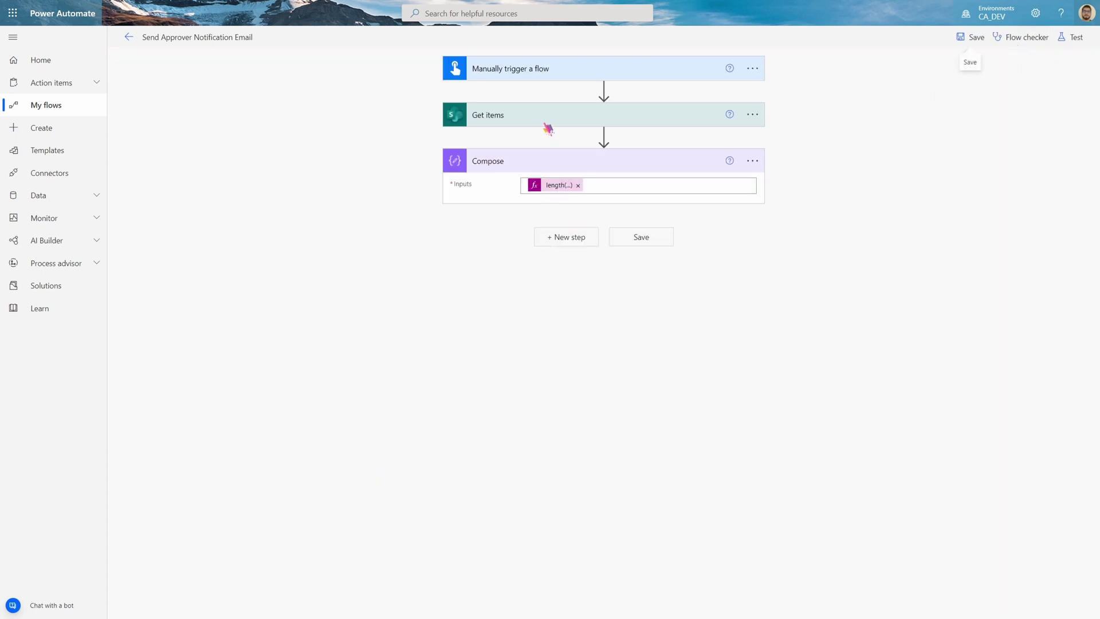
pyautogui.click(545, 124)
pyautogui.click(562, 220)
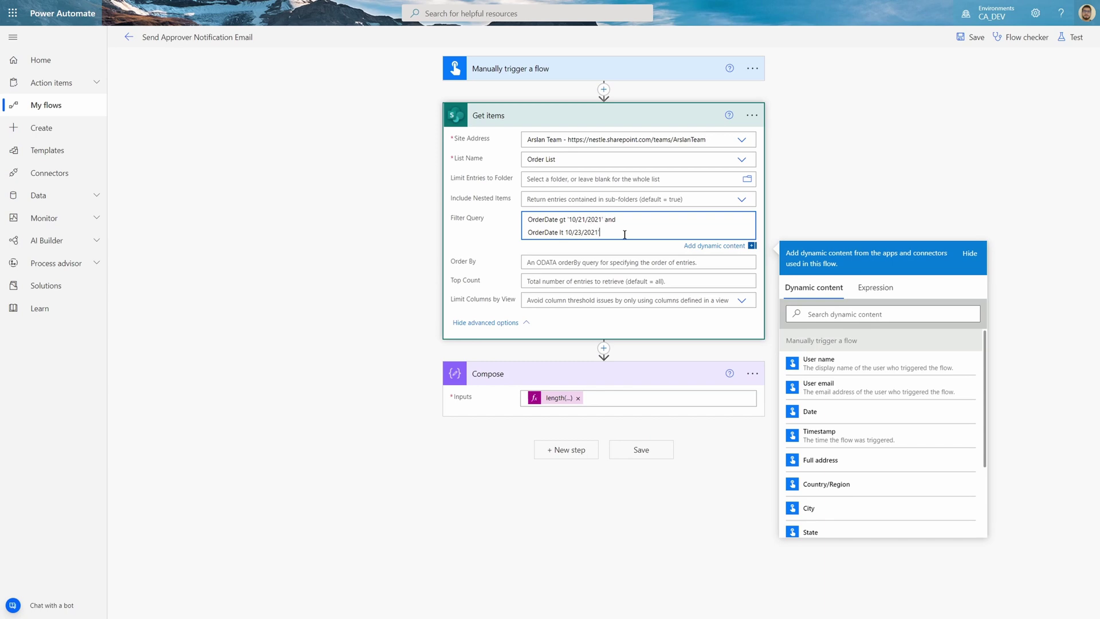
pyautogui.write("'")
pyautogui.moveTo(539, 220); pyautogui.dragTo(553, 220)
pyautogui.click(913, 174)
# Save and test automatically with the recent trigger, confirming Compose returns 3
pyautogui.click(1070, 36)
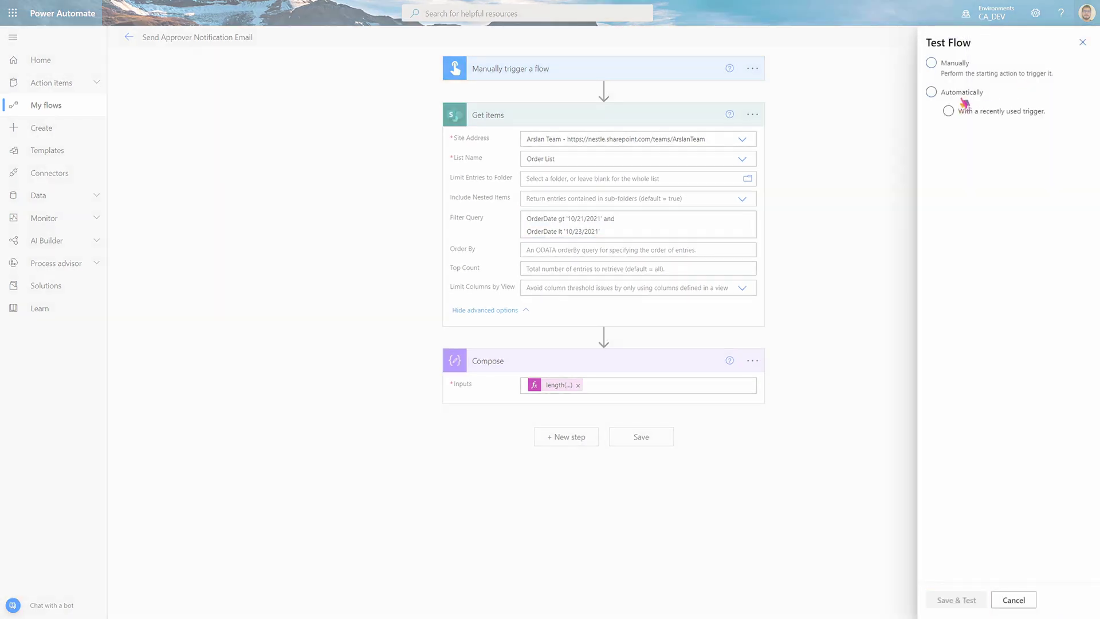
pyautogui.click(963, 110)
pyautogui.click(970, 130)
pyautogui.click(967, 600)
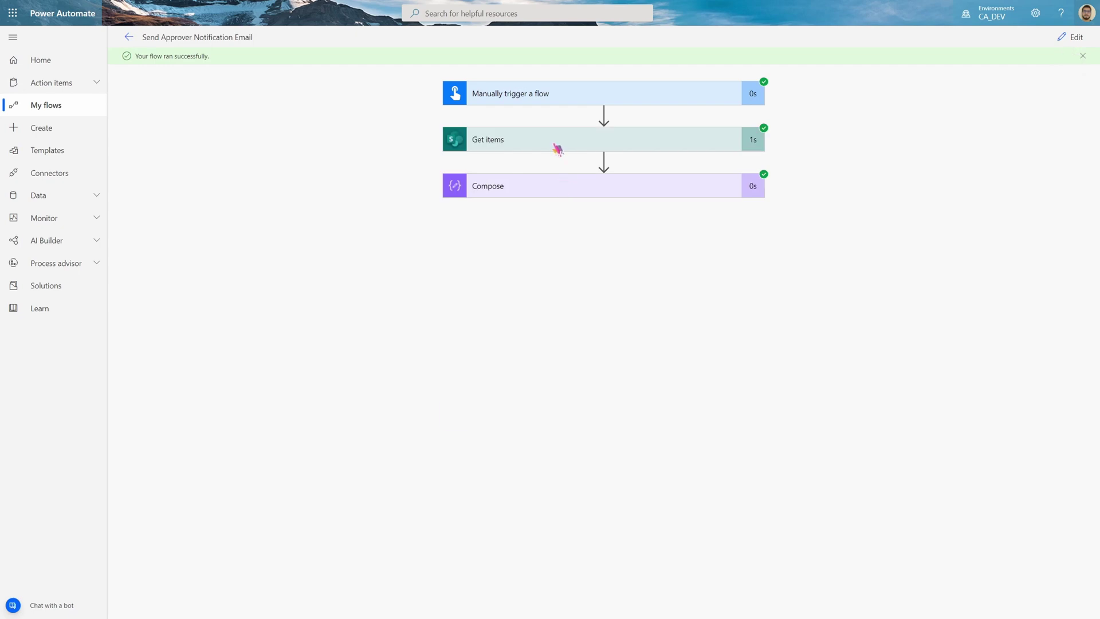
pyautogui.click(557, 147)
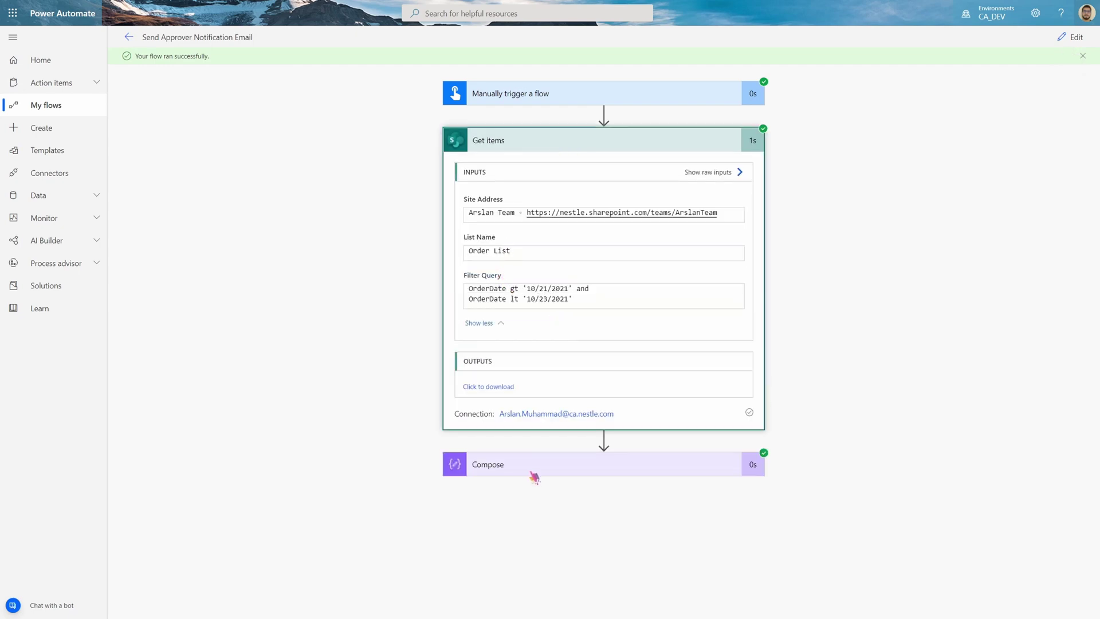
pyautogui.click(532, 471)
pyautogui.scroll(-1, 493, 516)
pyautogui.scroll(1, 499, 480)
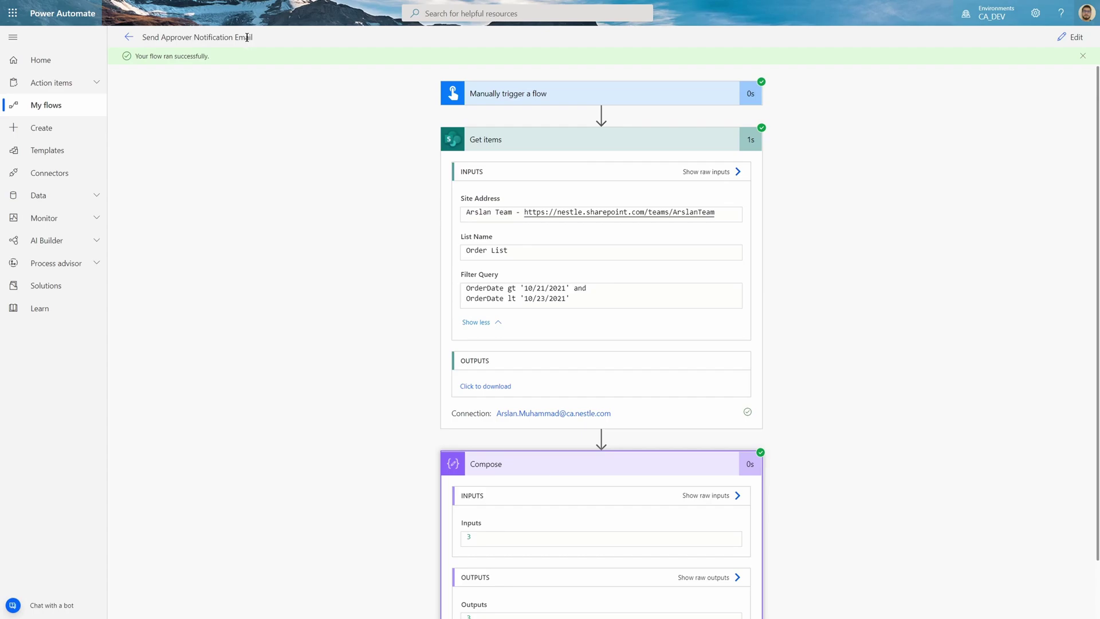
pyautogui.hotkey('ctrl', 'Tab')
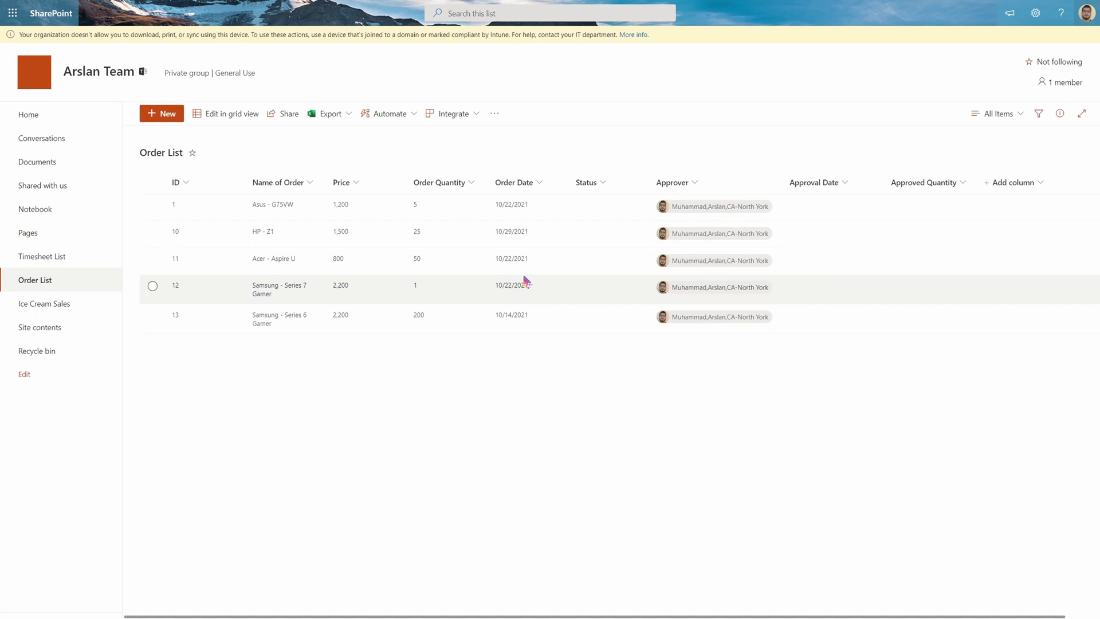
pyautogui.hotkey('ctrl', 'Tab')
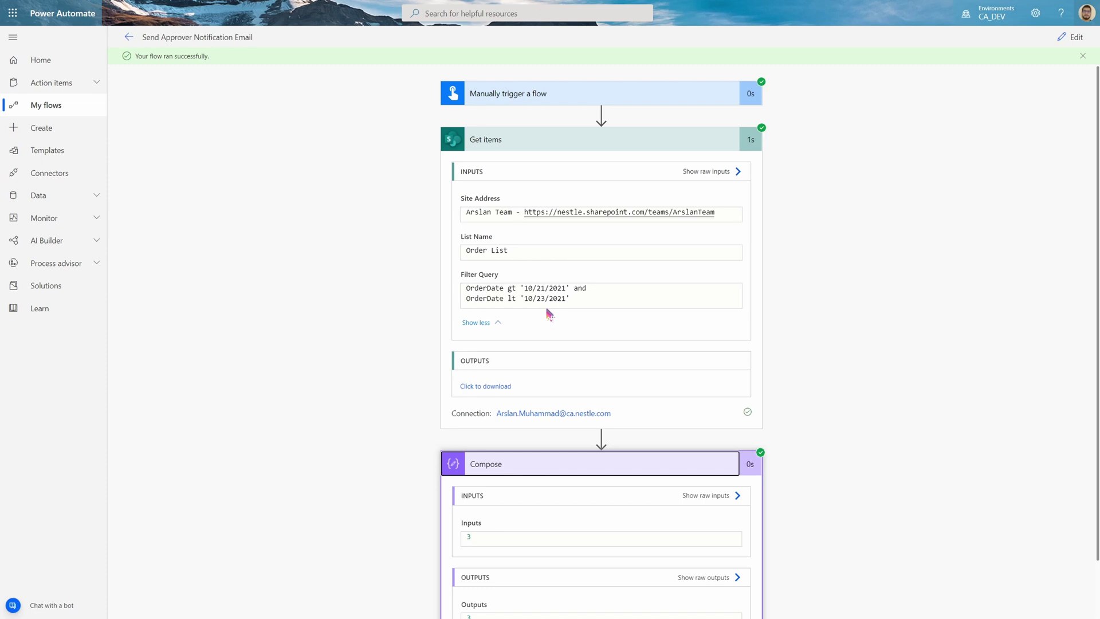
# Delete the fixed start date 10/21/2021 from the Get items filter
pyautogui.click(1070, 38)
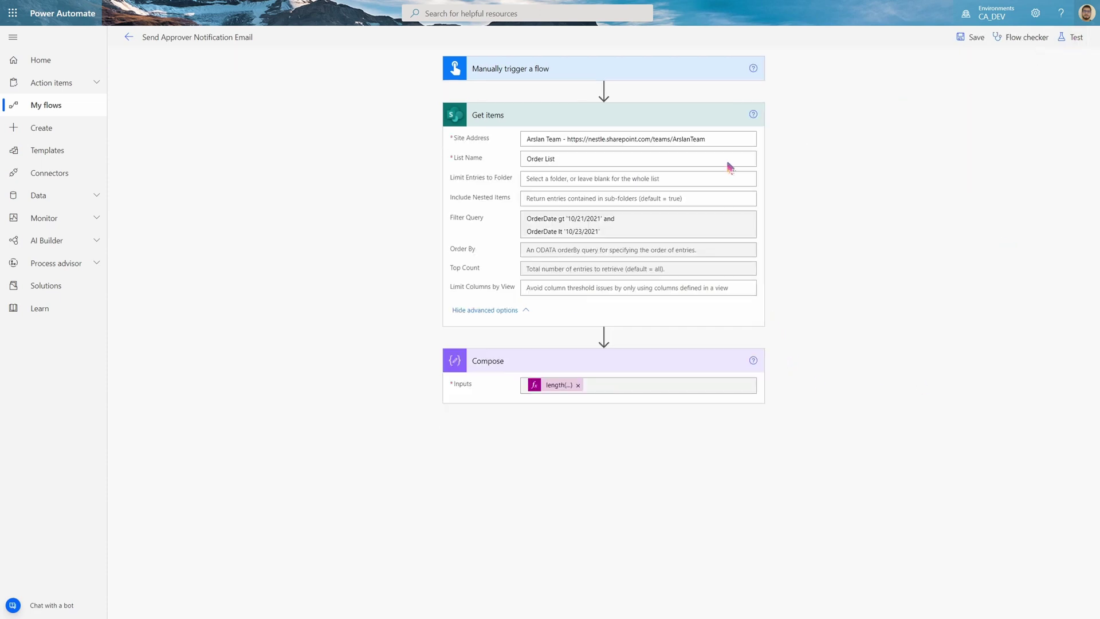
pyautogui.click(577, 222)
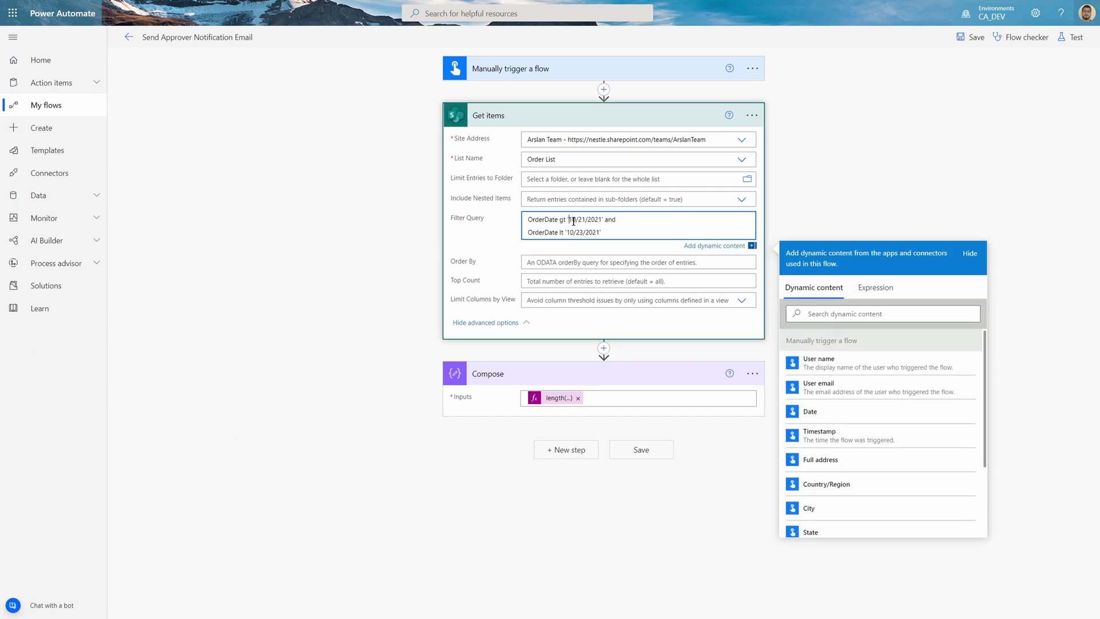
pyautogui.doubleClick(594, 219)
pyautogui.moveTo(602, 220); pyautogui.dragTo(578, 219)
pyautogui.press('BackSpace')
pyautogui.write("'")
# Insert the expression addDays(utcNow(),-3,'MM/dd/yyyy') as the filter's start date
pyautogui.click(875, 287)
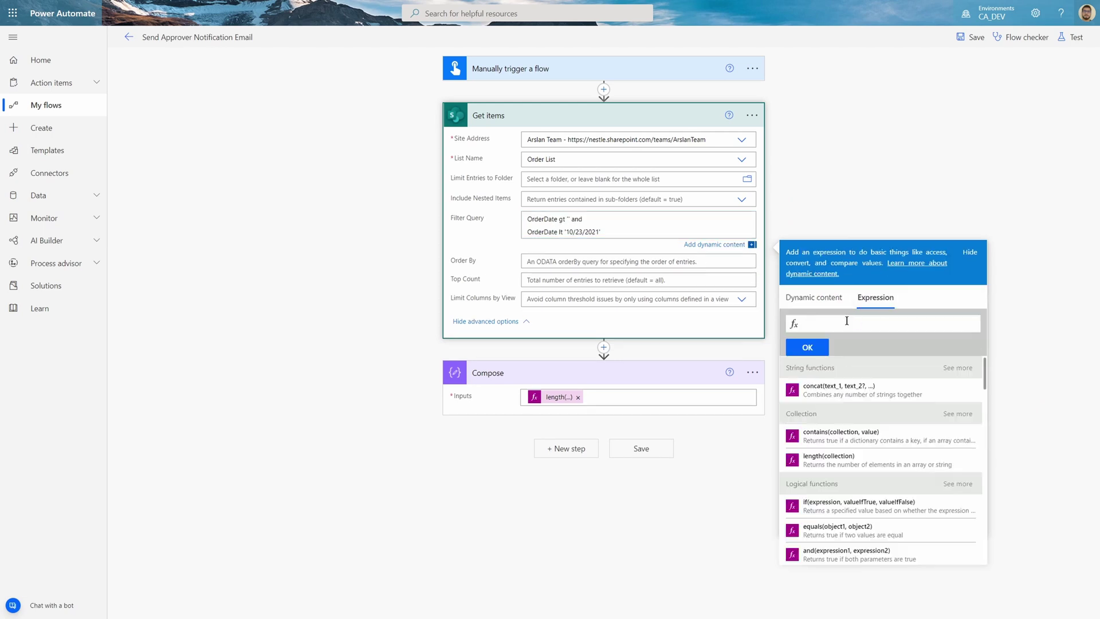
pyautogui.write('add')
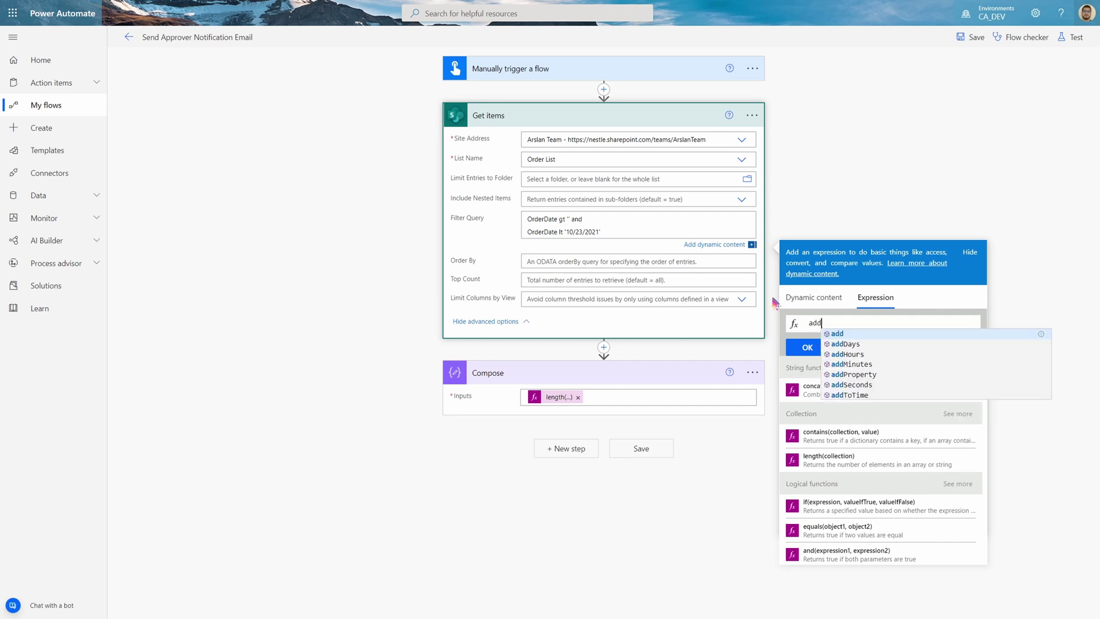
pyautogui.write('Days(')
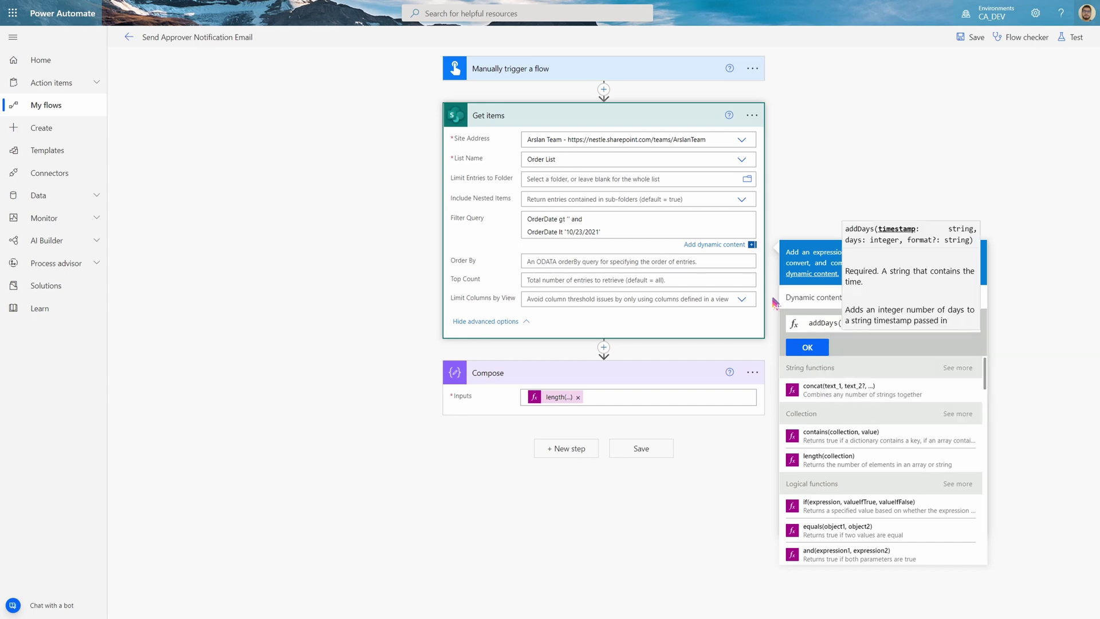
pyautogui.write('utcNow()),')
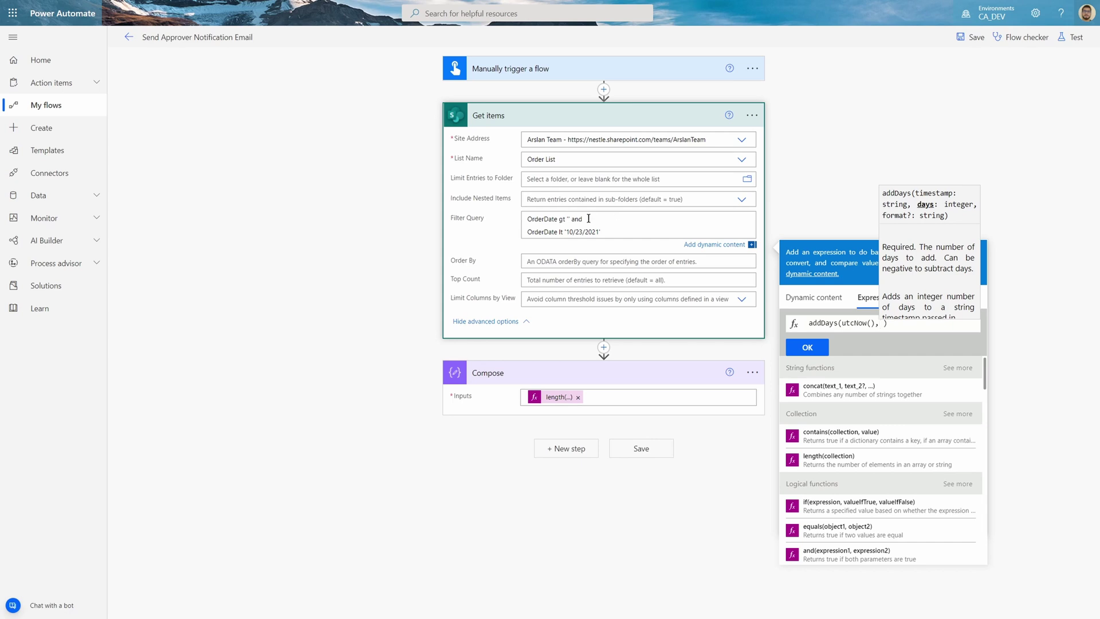
pyautogui.write('-1')
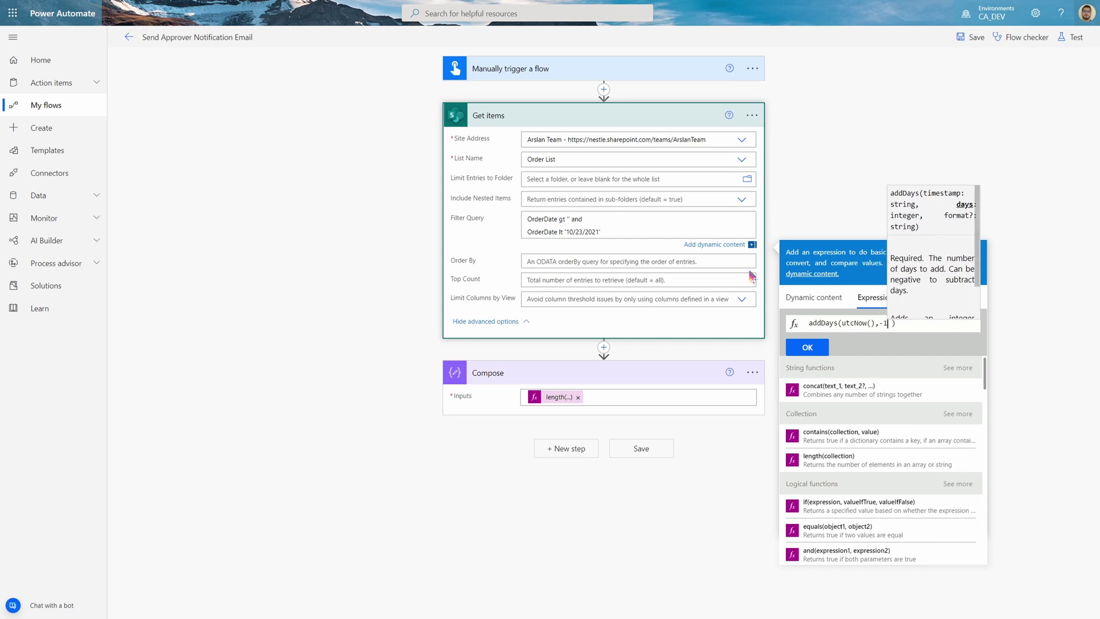
pyautogui.press('BackSpace')
pyautogui.write('3,')
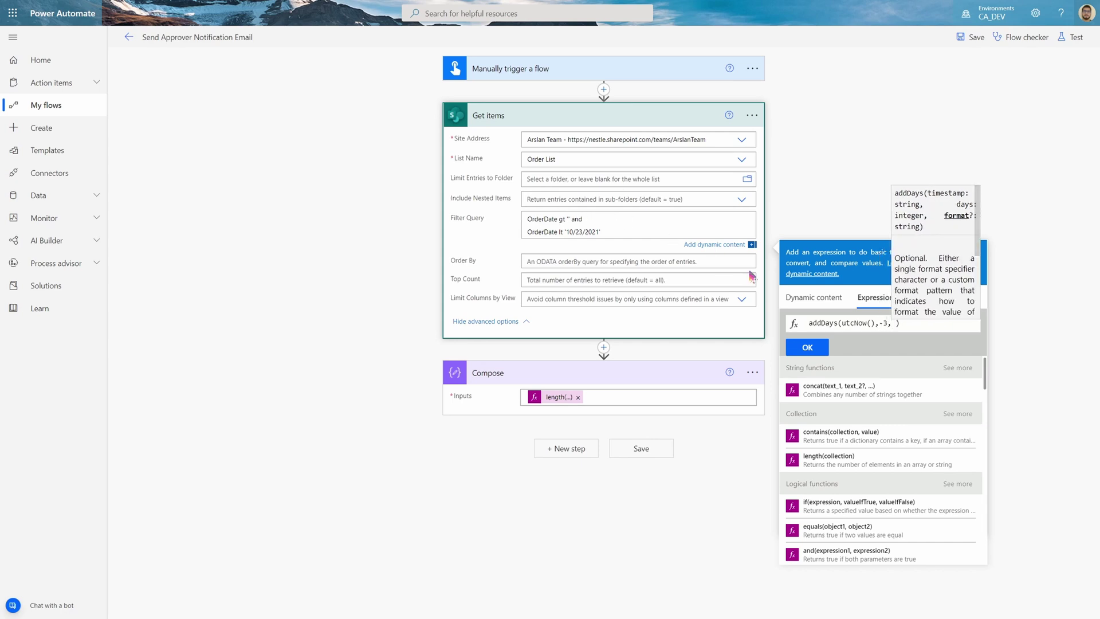
pyautogui.write("'MM")
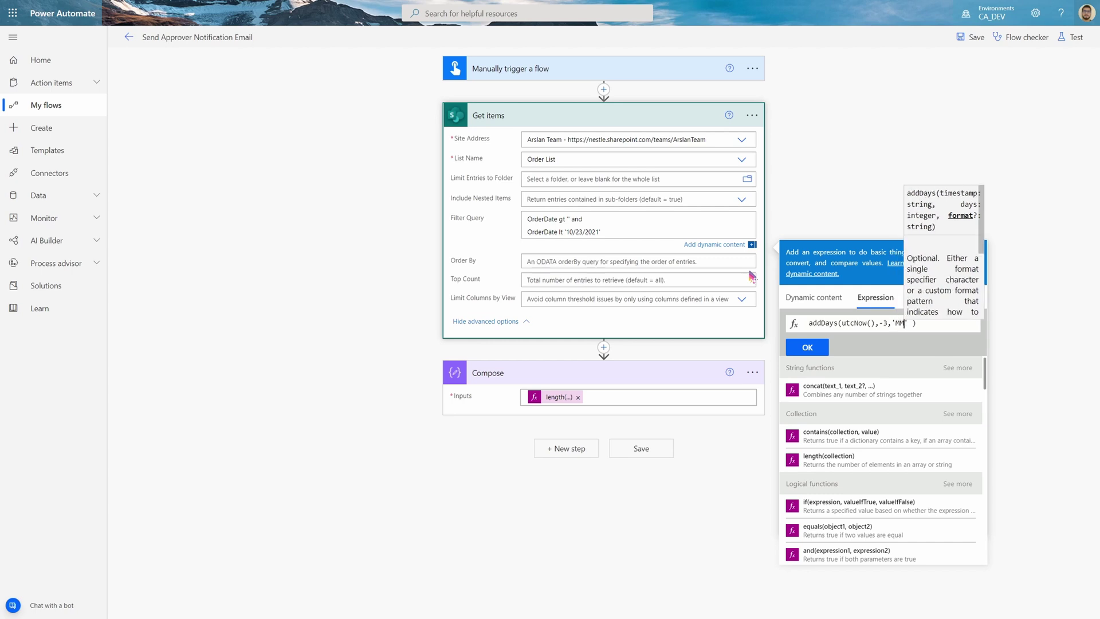
pyautogui.write('/dd')
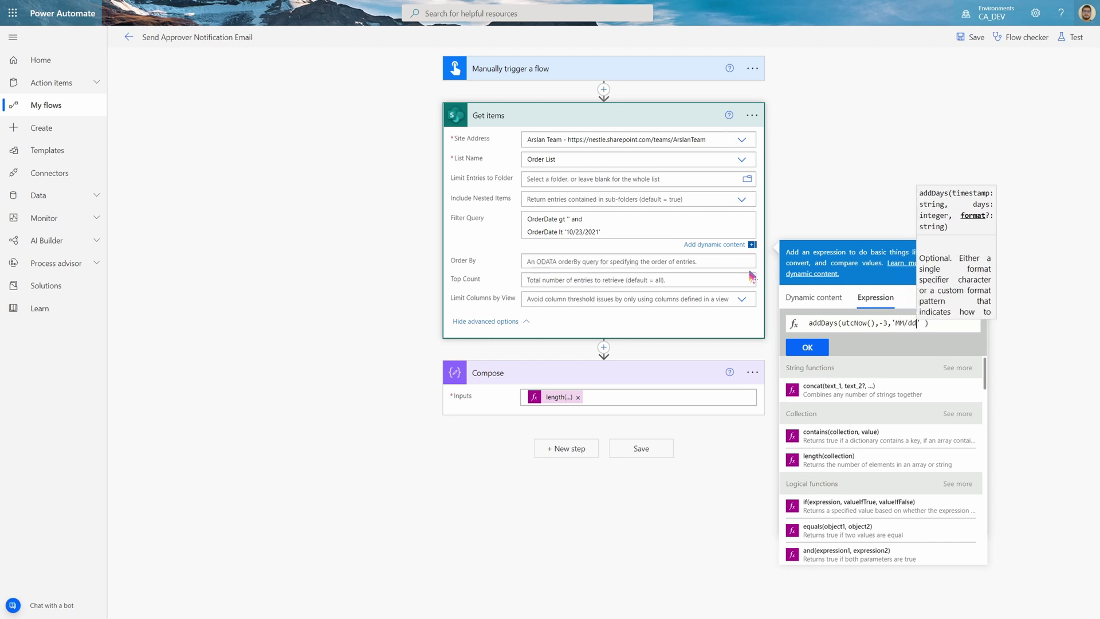
pyautogui.write('/yyyy')
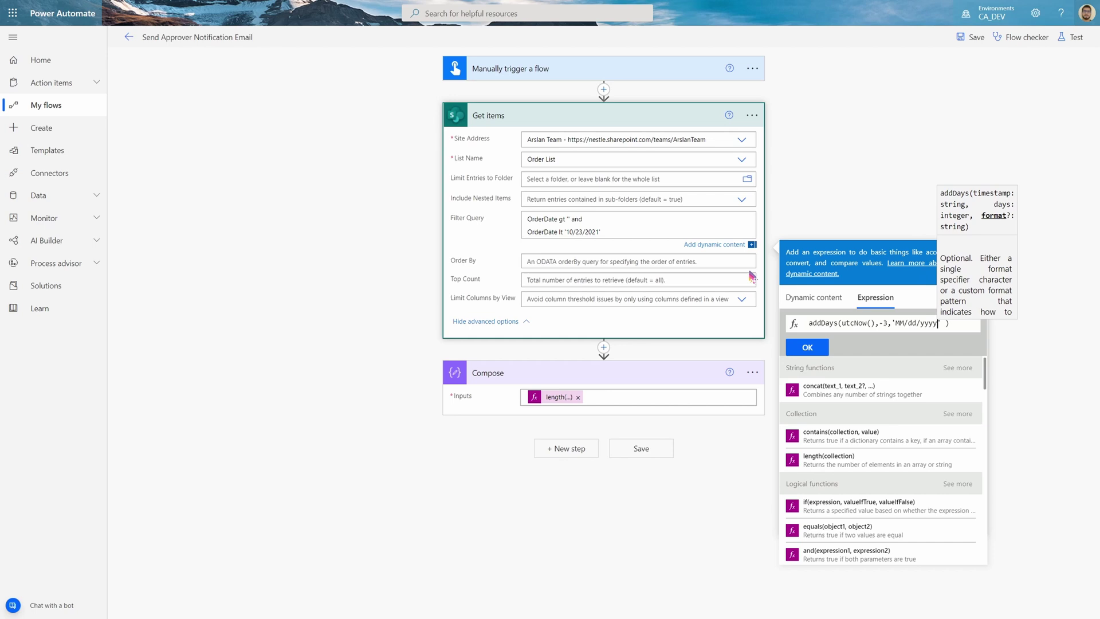
pyautogui.click(897, 325)
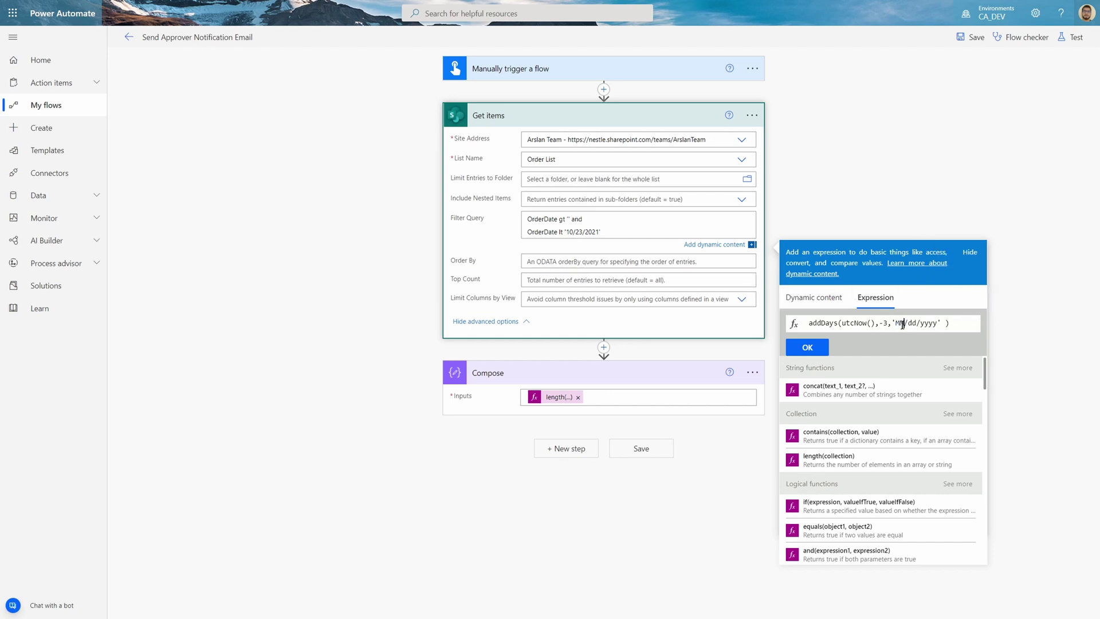
pyautogui.moveTo(902, 324); pyautogui.dragTo(896, 326)
pyautogui.click(825, 347)
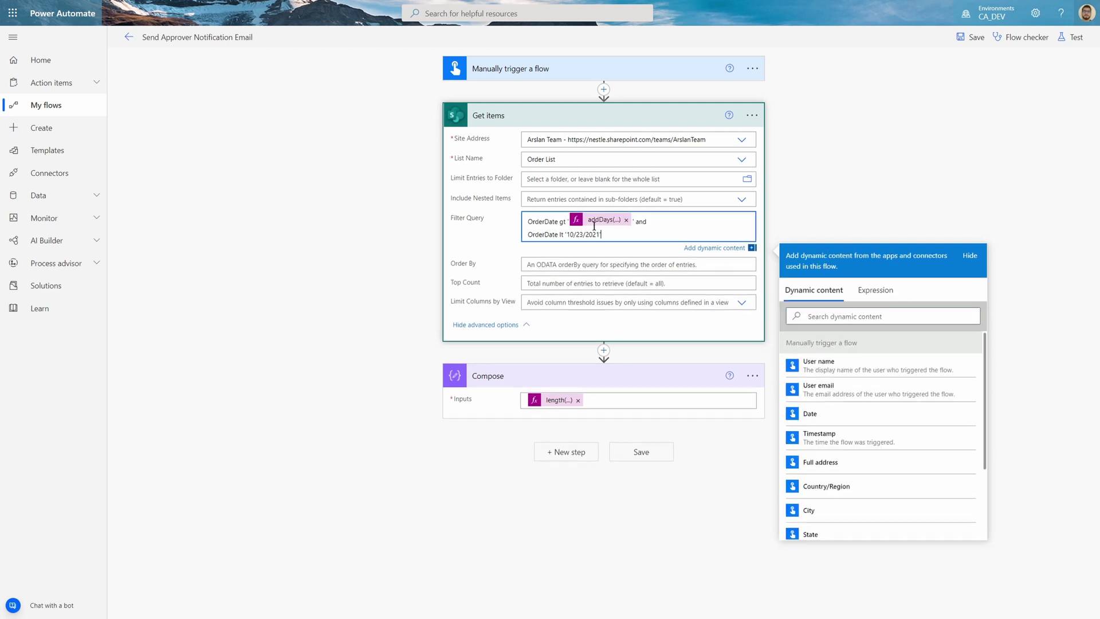
# Delete the fixed end date 10/23/2021 from the Get items filter
pyautogui.click(608, 226)
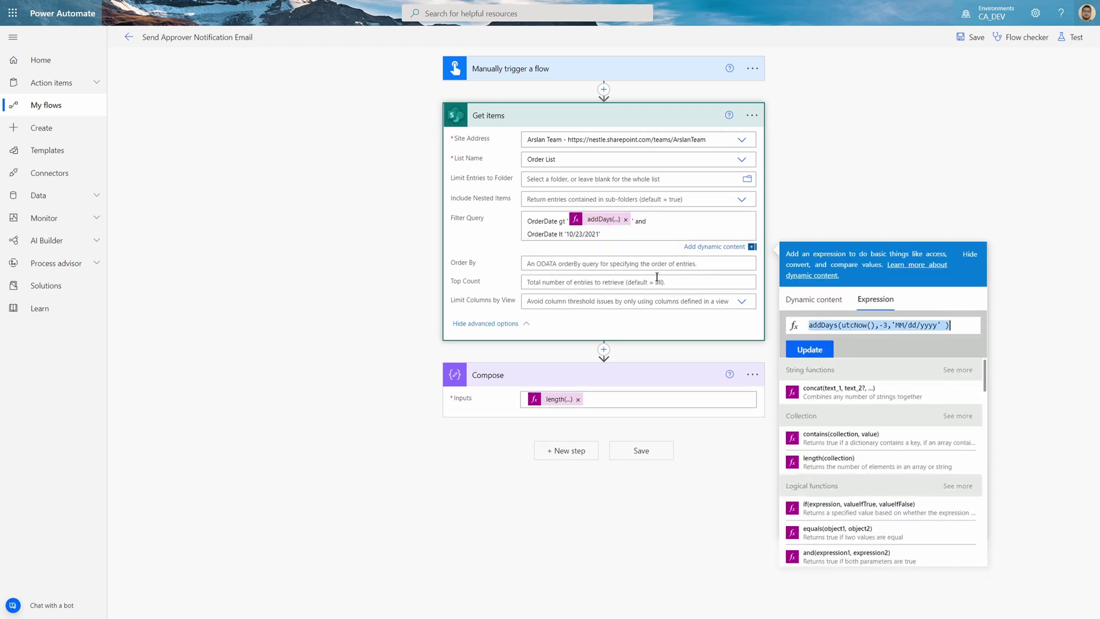
pyautogui.click(598, 236)
pyautogui.moveTo(597, 235); pyautogui.dragTo(567, 235)
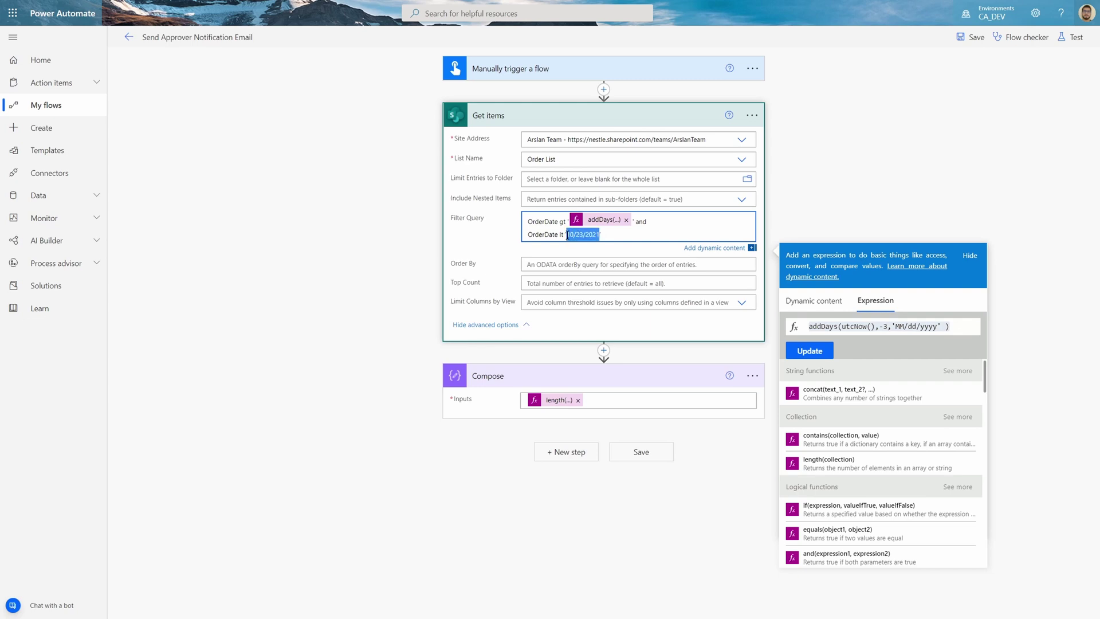
pyautogui.press('BackSpace')
pyautogui.click(563, 244)
pyautogui.click(566, 233)
# Insert an addDays(utcNow(),…,'MM/dd/yyyy') expression as the filter's end date
pyautogui.click(602, 219)
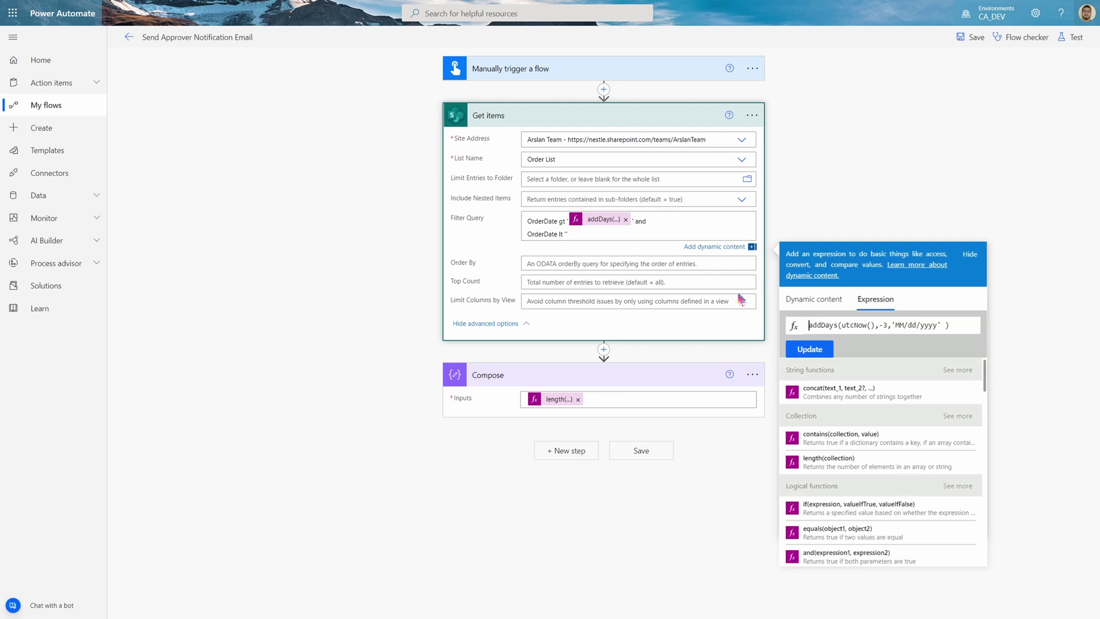
pyautogui.click(846, 325)
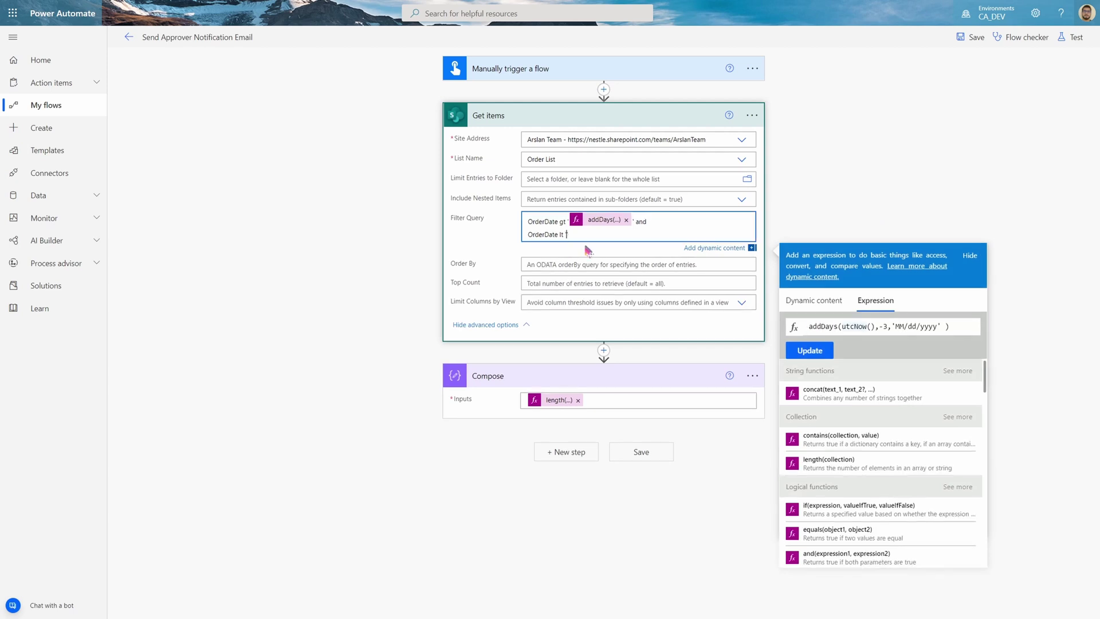
pyautogui.press('End')
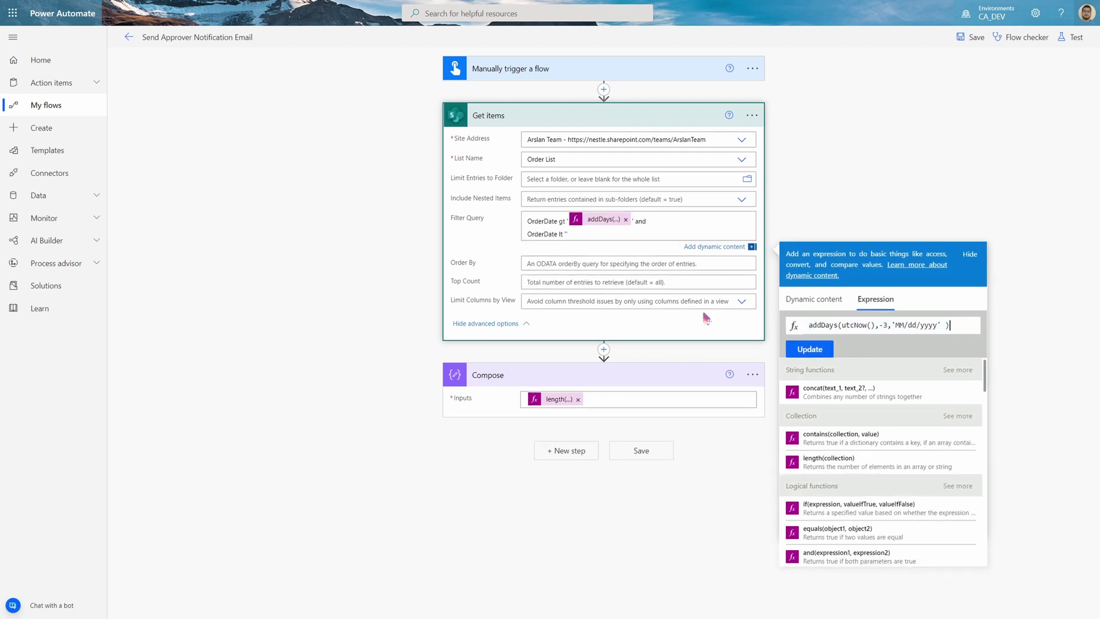
pyautogui.click(566, 234)
pyautogui.click(883, 326)
pyautogui.click(810, 349)
pyautogui.click(621, 236)
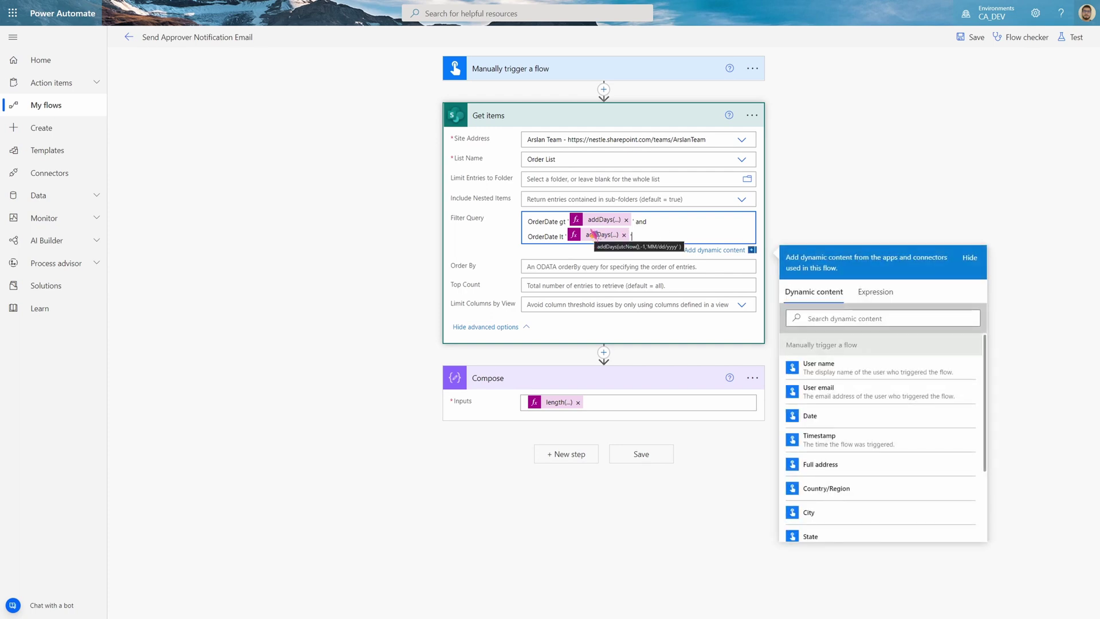
pyautogui.click(887, 200)
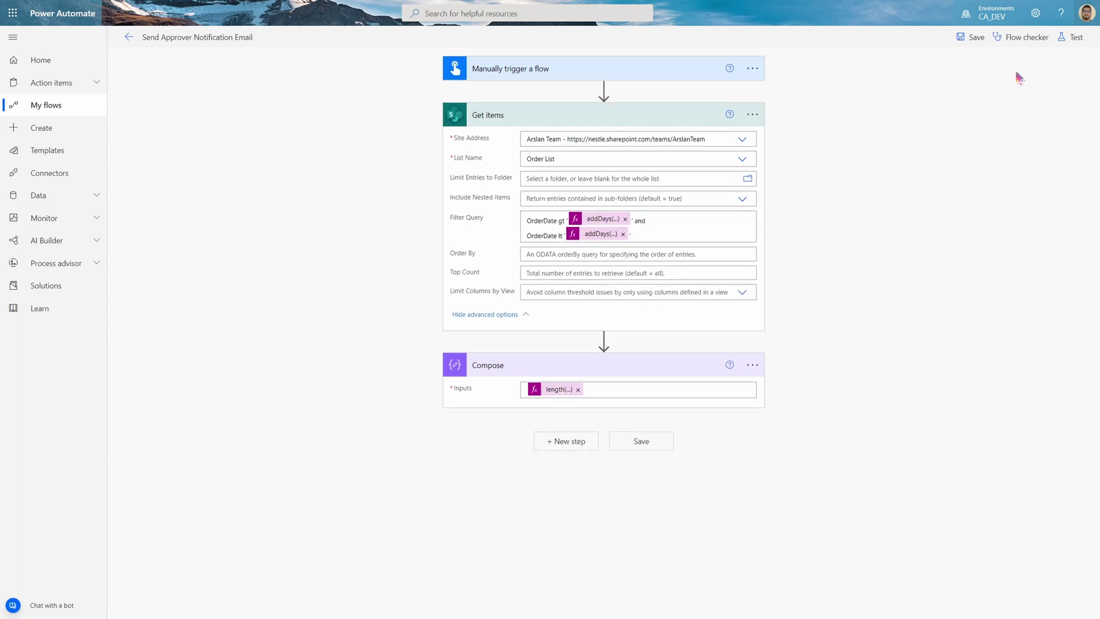
# Cancel the pending test and remove the stray quote before the second date
pyautogui.click(1069, 41)
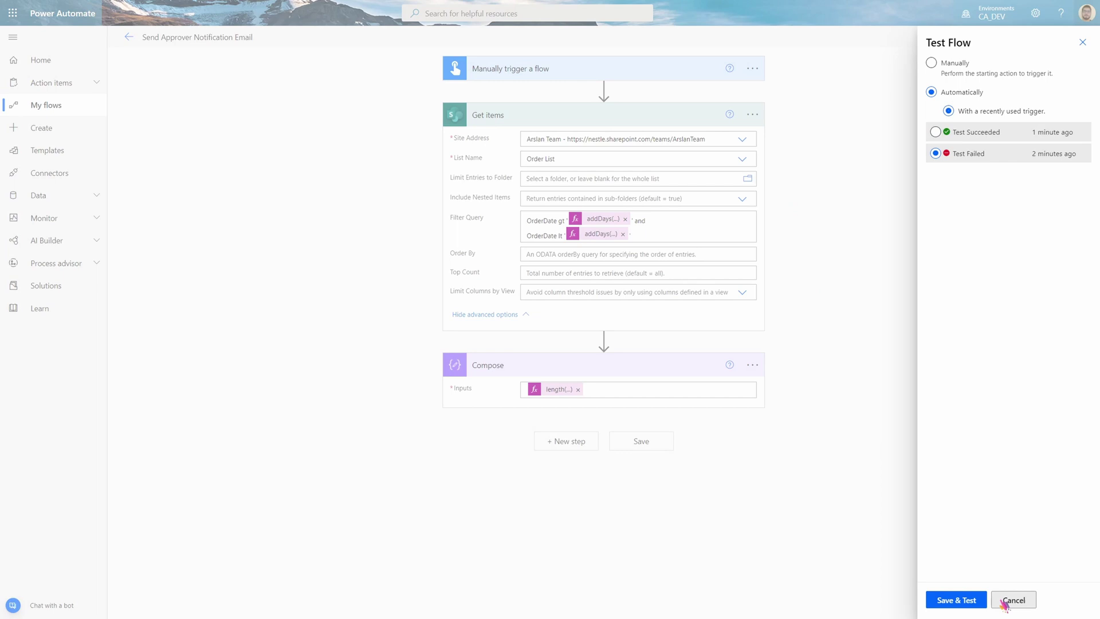
pyautogui.click(1012, 600)
pyautogui.click(644, 234)
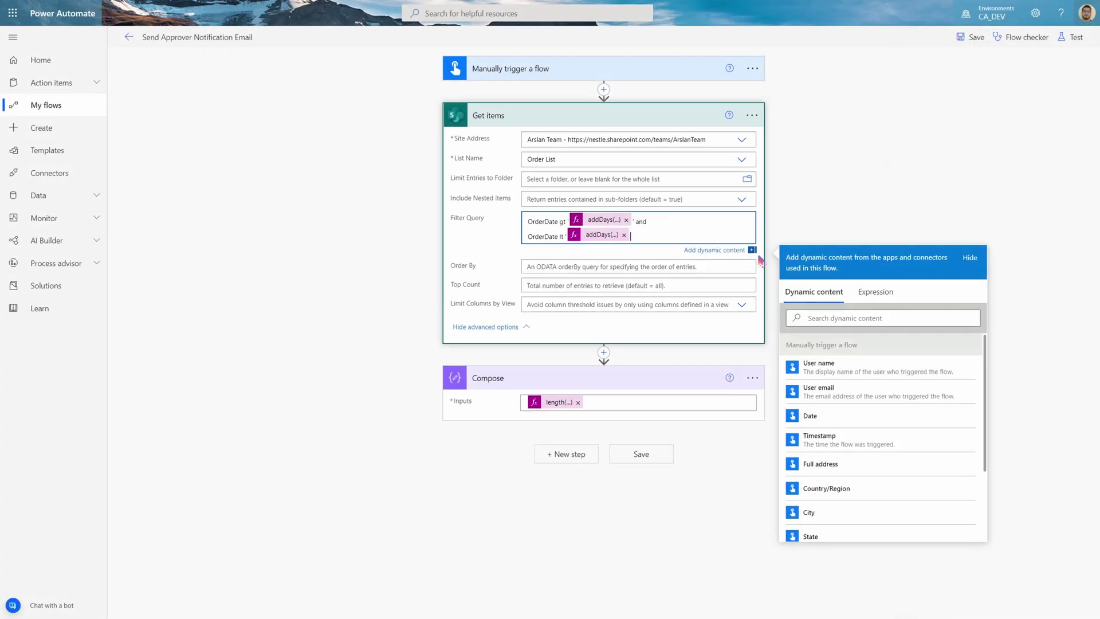
pyautogui.press('BackSpace')
# Save and test the flow, check the resolved filter dates and count of 3, then resume editing
pyautogui.click(1071, 36)
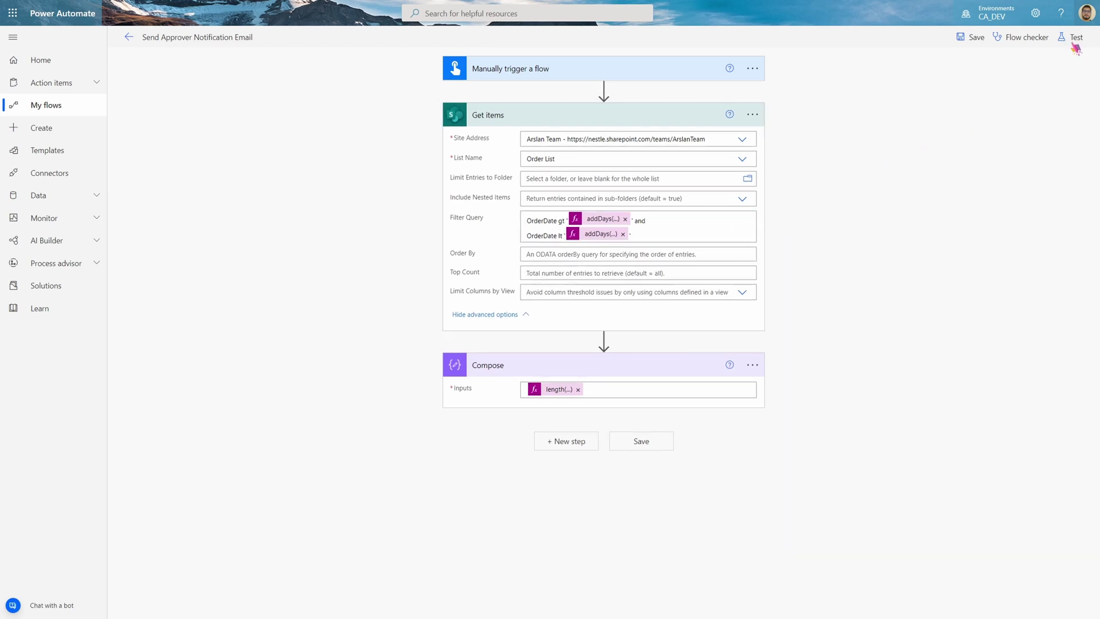
pyautogui.click(970, 600)
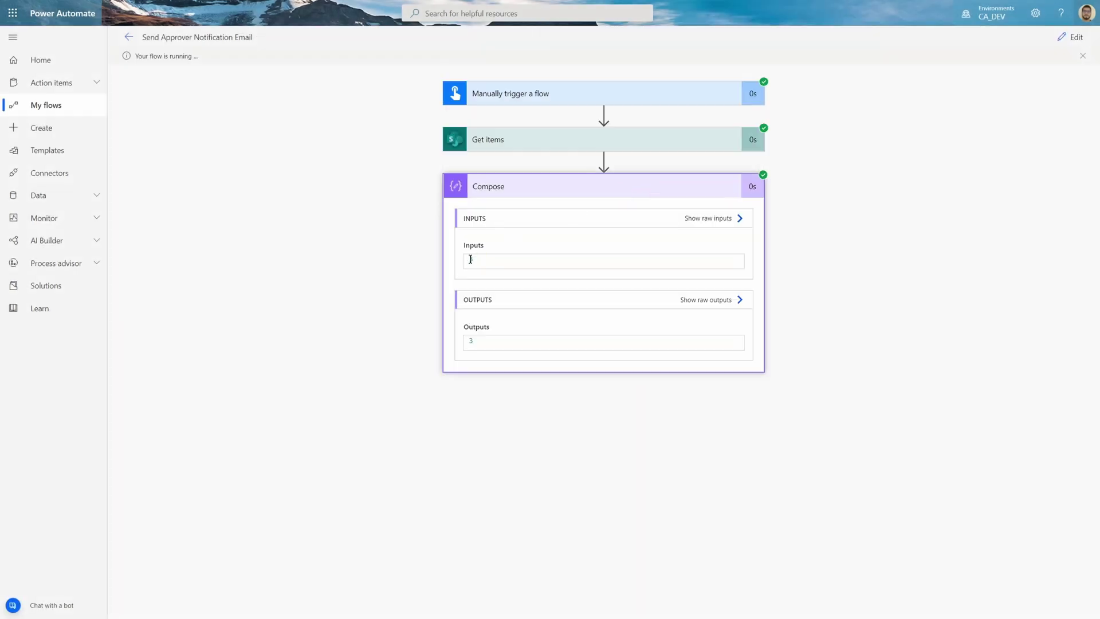
pyautogui.click(542, 148)
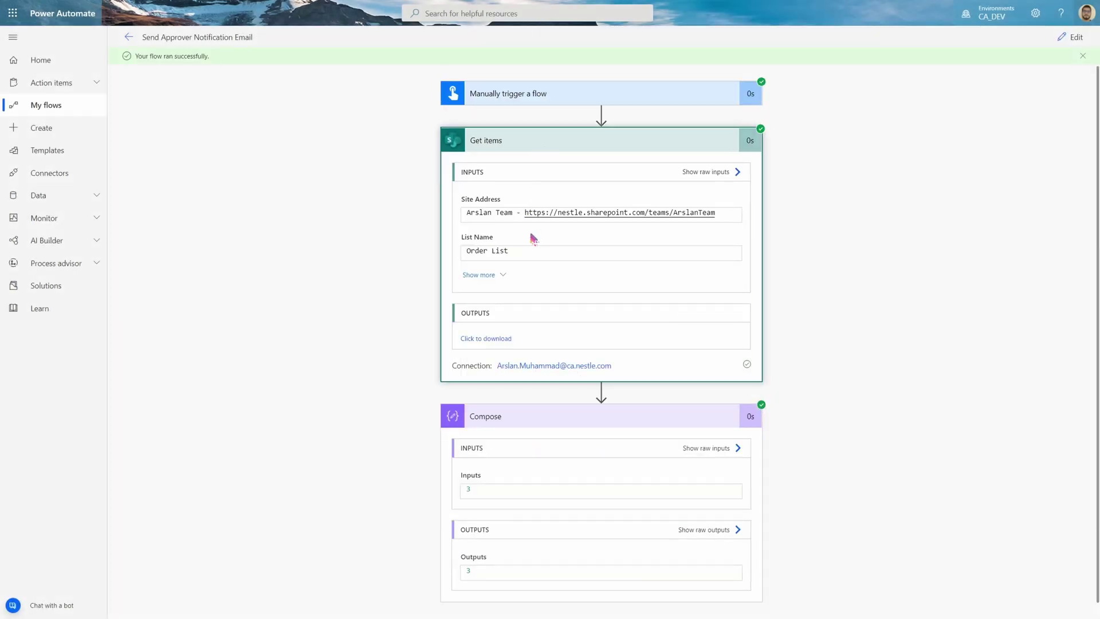
pyautogui.click(501, 275)
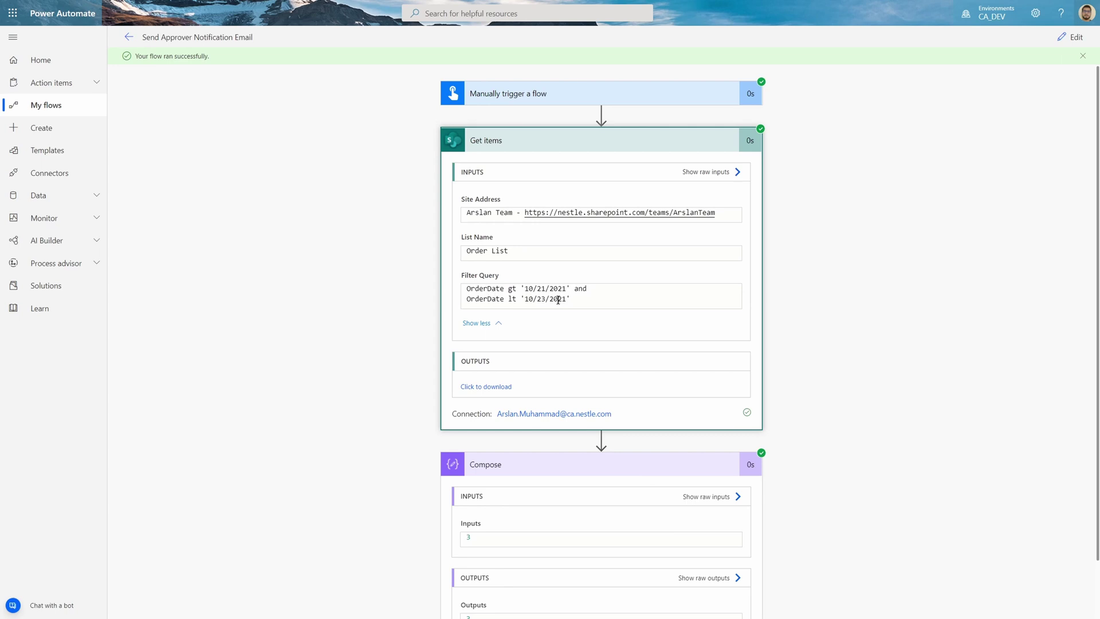
pyautogui.moveTo(568, 299); pyautogui.dragTo(507, 289)
pyautogui.click(542, 288)
pyautogui.click(1070, 36)
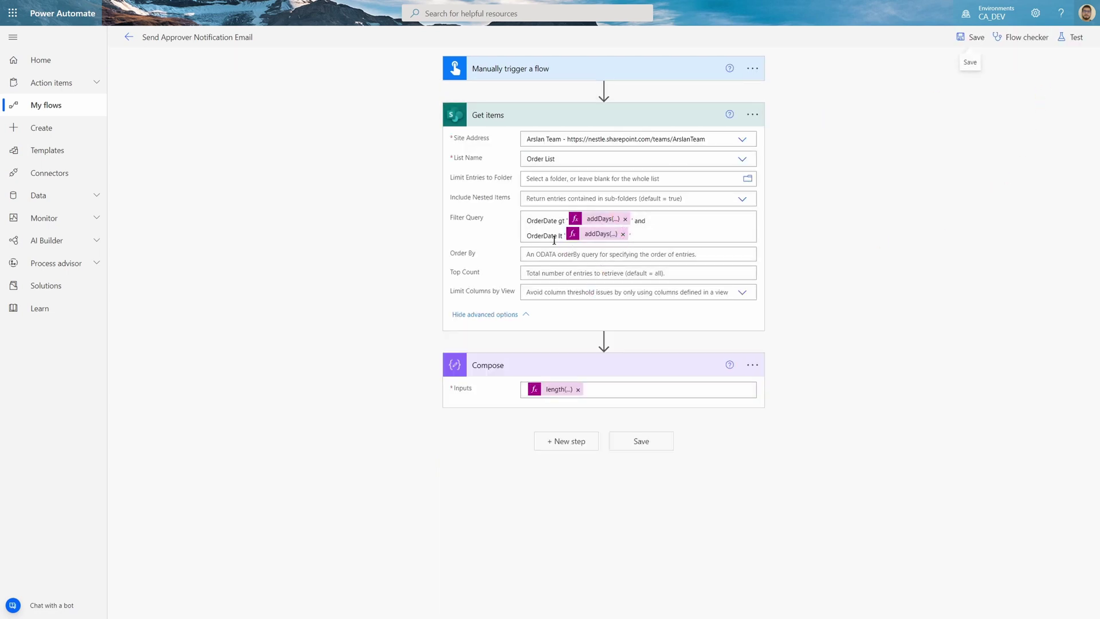
# Try changing the first date expression's -3 day offset to 0, then revert it to -3
pyautogui.click(605, 220)
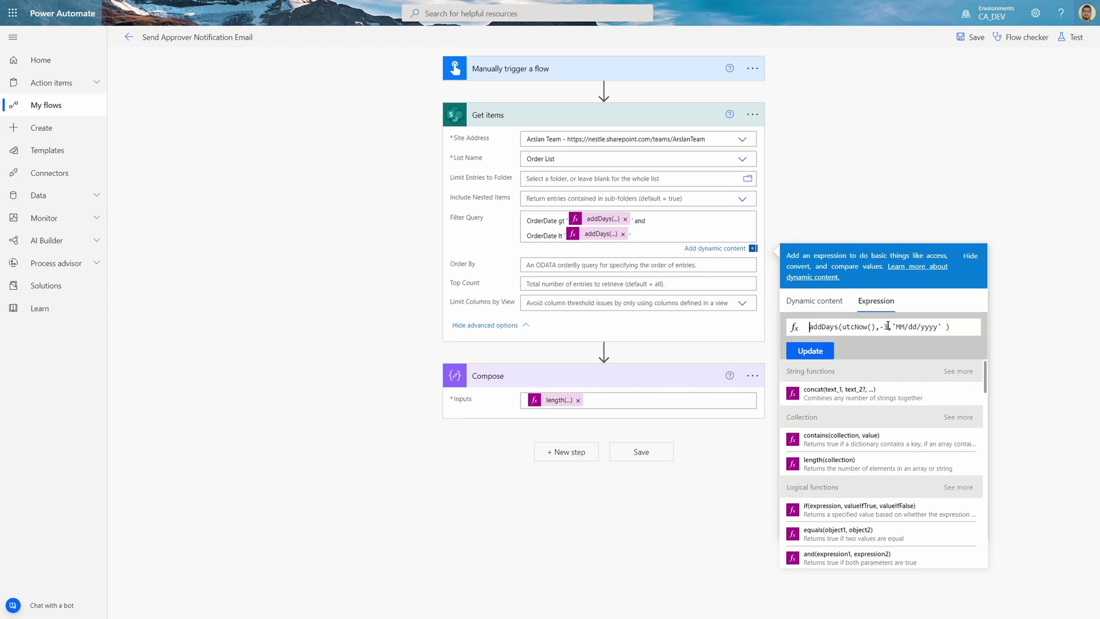
pyautogui.moveTo(888, 326); pyautogui.dragTo(876, 326)
pyautogui.write('0')
pyautogui.hotkey('ctrl', 'z')
# Rewrite the Get items filter query with a 0 value, remove the empty line, and collapse Get items
pyautogui.click(676, 240)
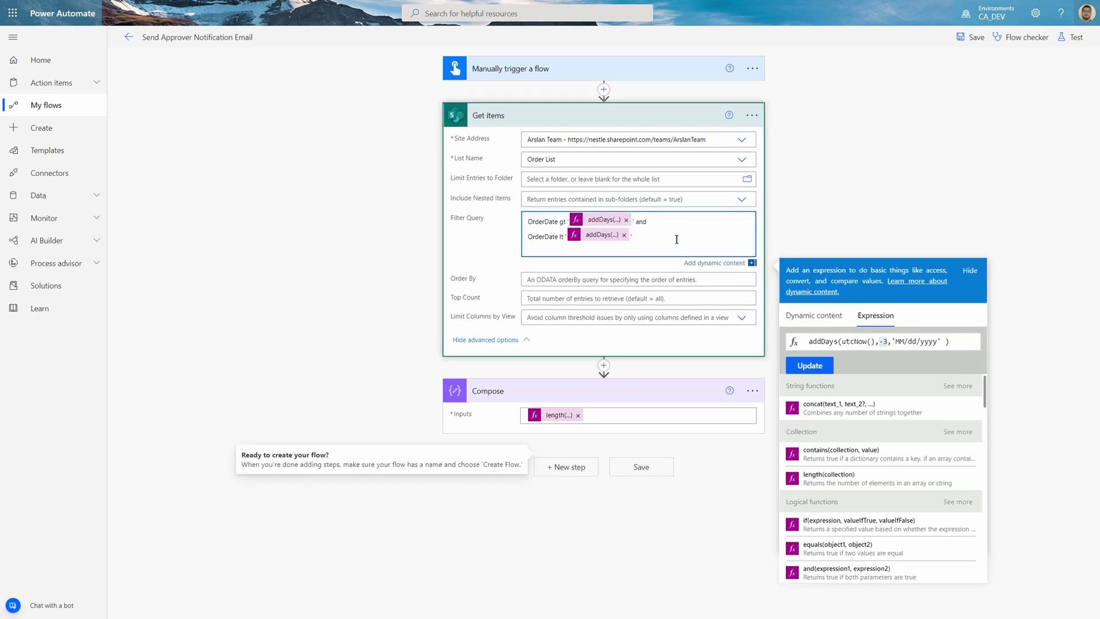
pyautogui.hotkey('ctrl', 'a')
pyautogui.press('BackSpace')
pyautogui.write('O')
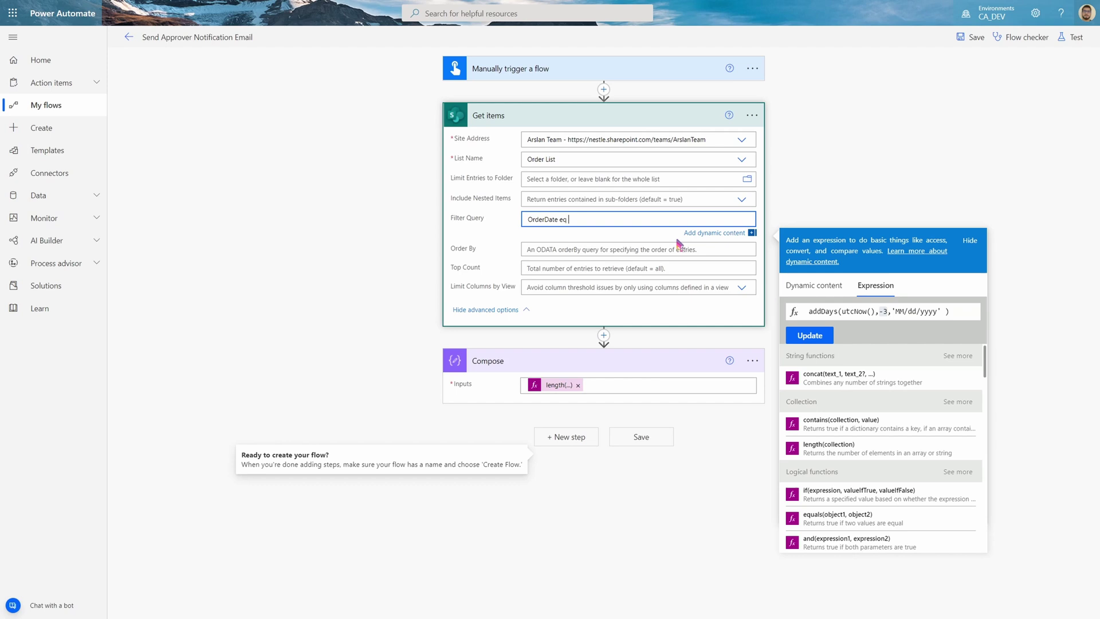
pyautogui.click(837, 311)
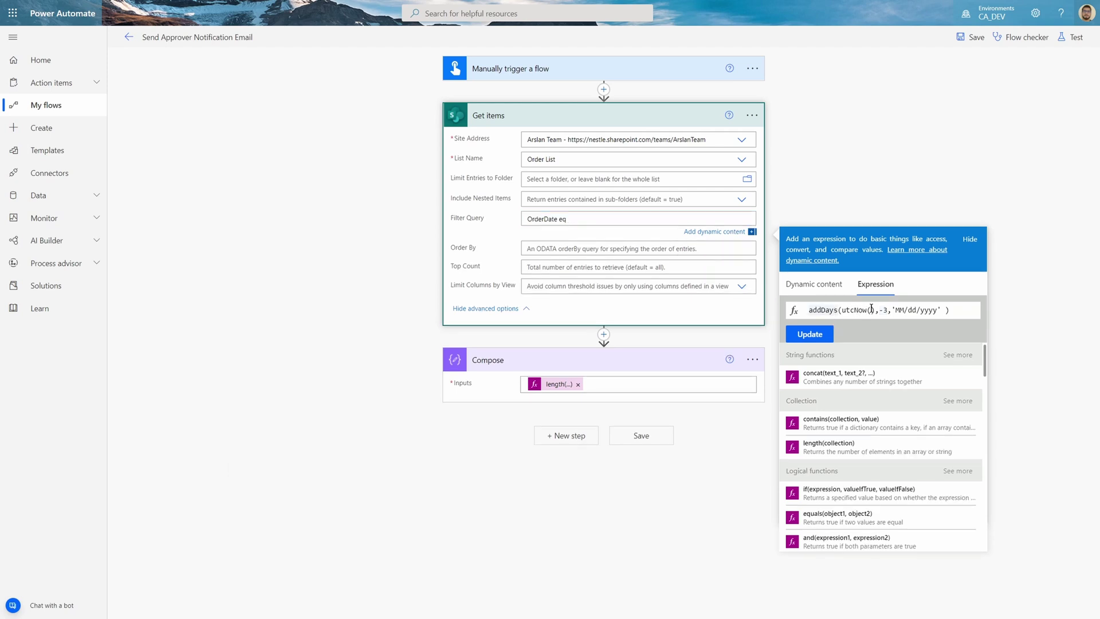
pyautogui.write('0')
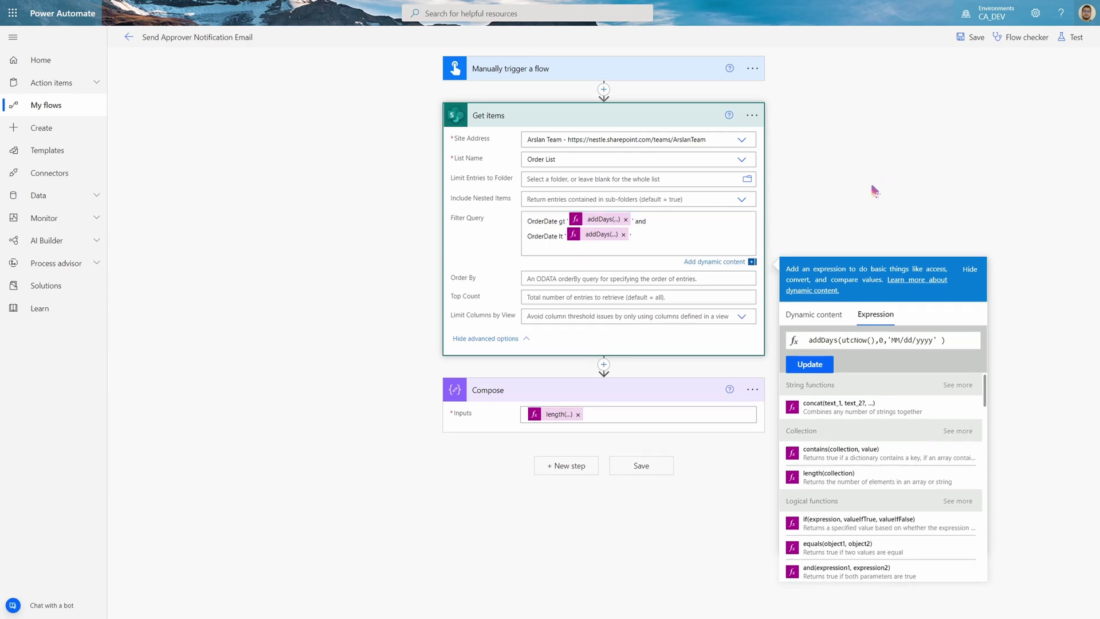
pyautogui.click(662, 248)
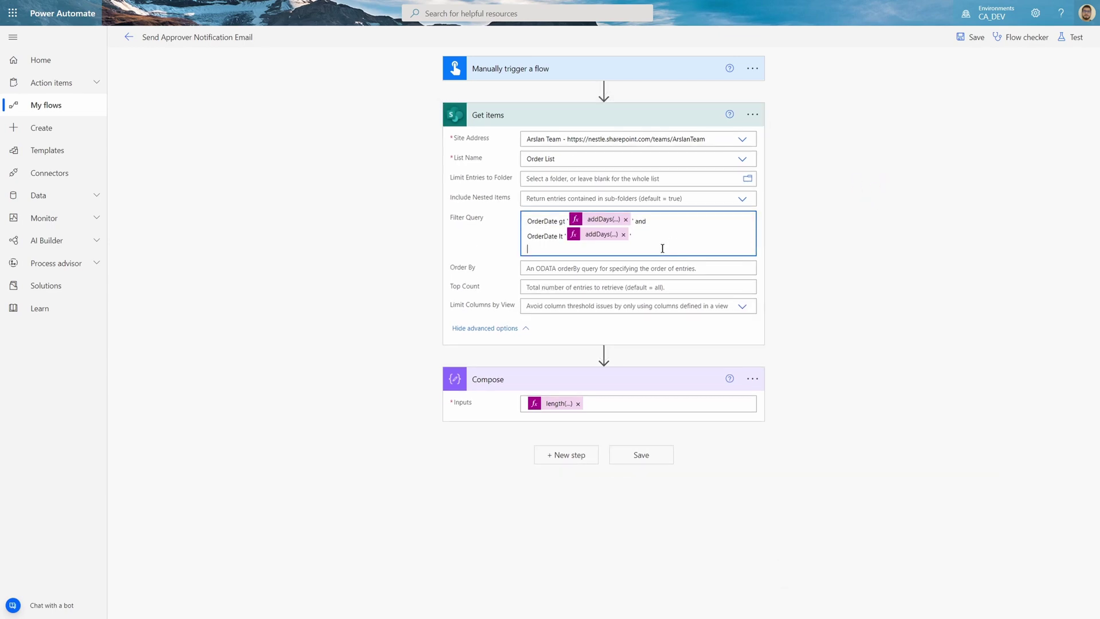
pyautogui.press('BackSpace')
pyautogui.click(857, 209)
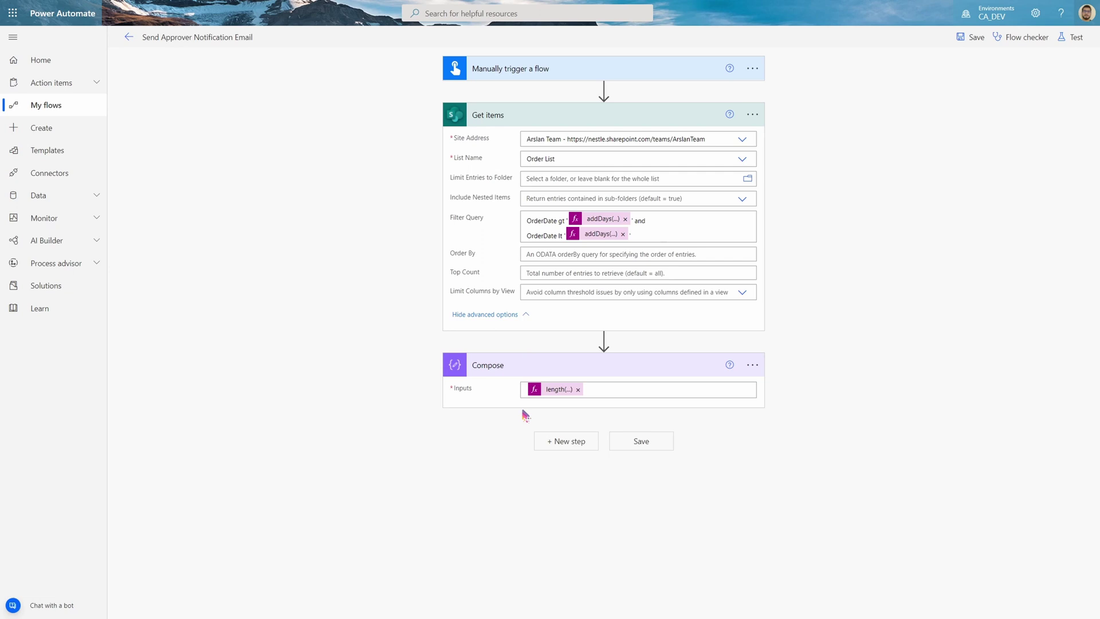
pyautogui.click(629, 126)
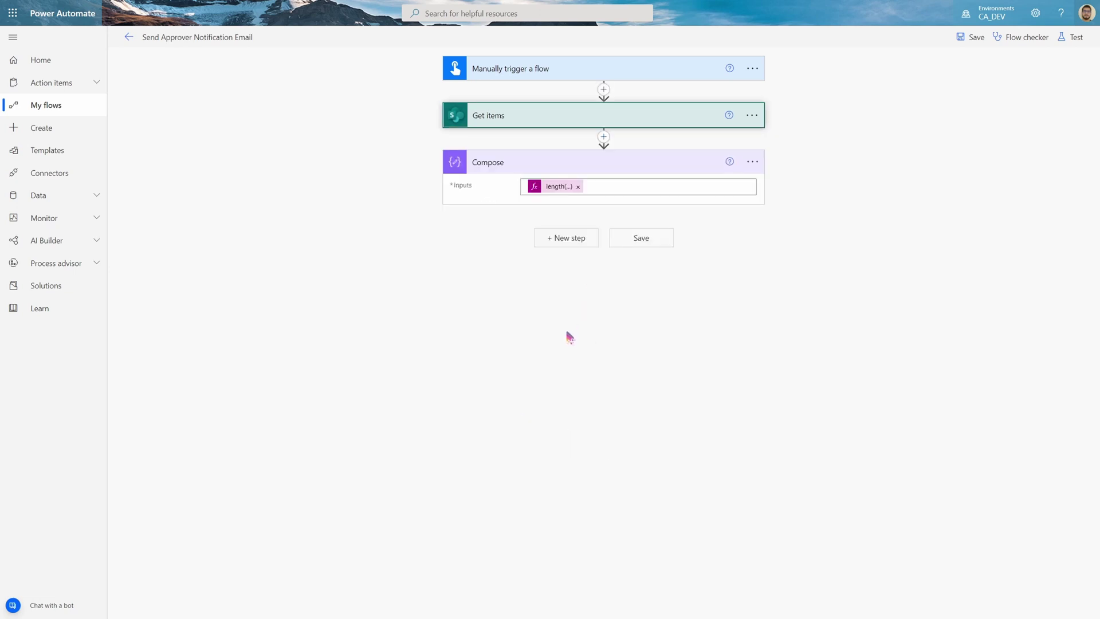
# Add a Send an email (V2) step after Compose and pick the suggested person as recipient
pyautogui.click(569, 236)
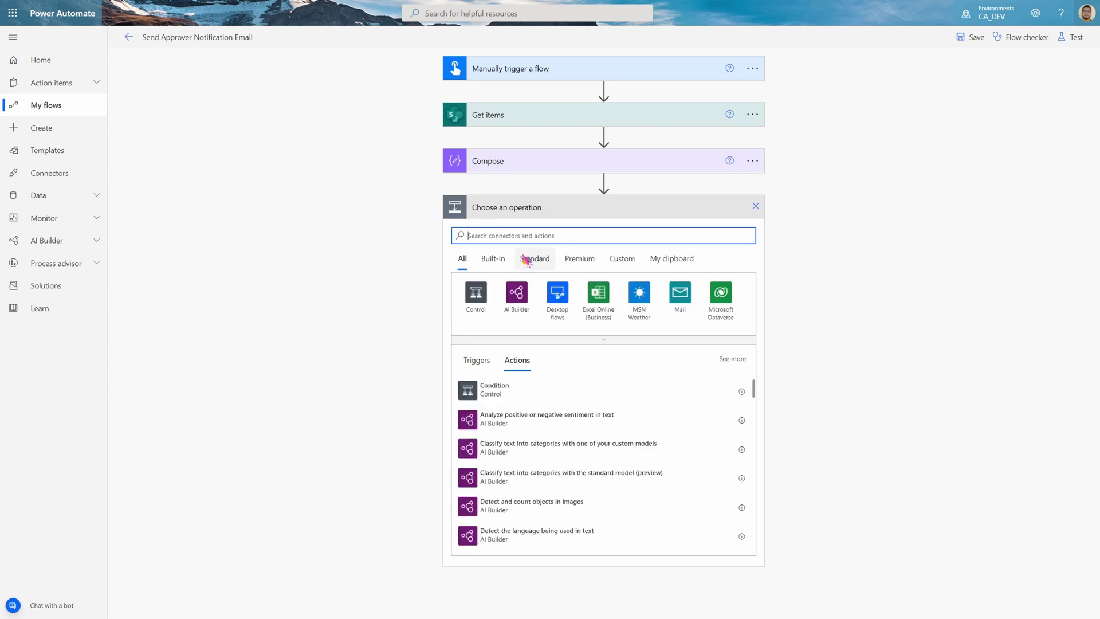
pyautogui.write('send email')
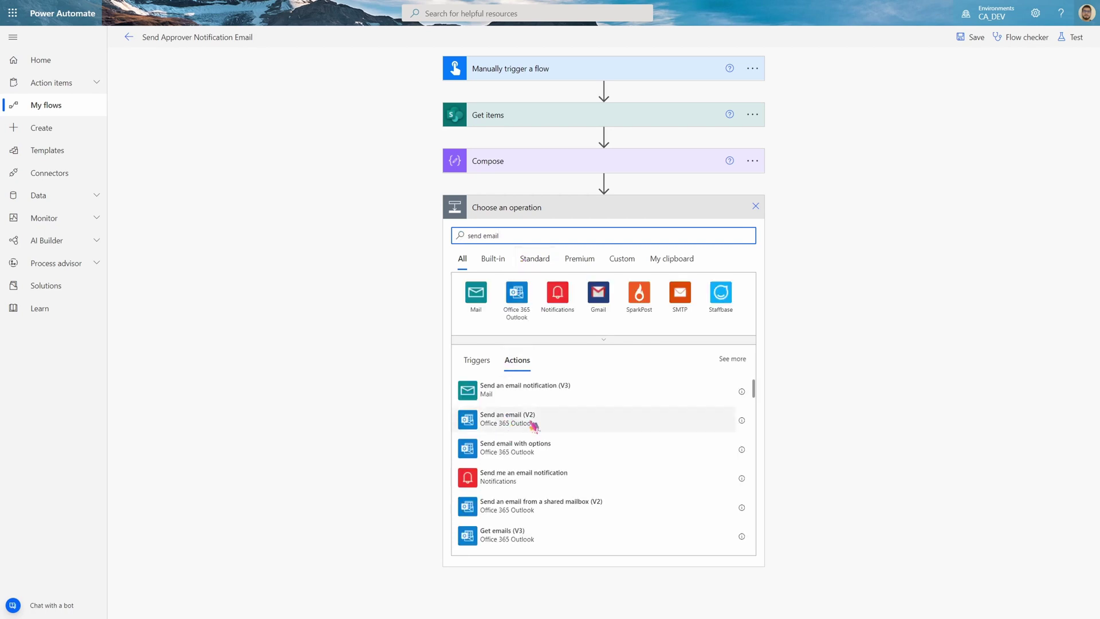
pyautogui.click(561, 425)
pyautogui.click(563, 413)
pyautogui.click(615, 247)
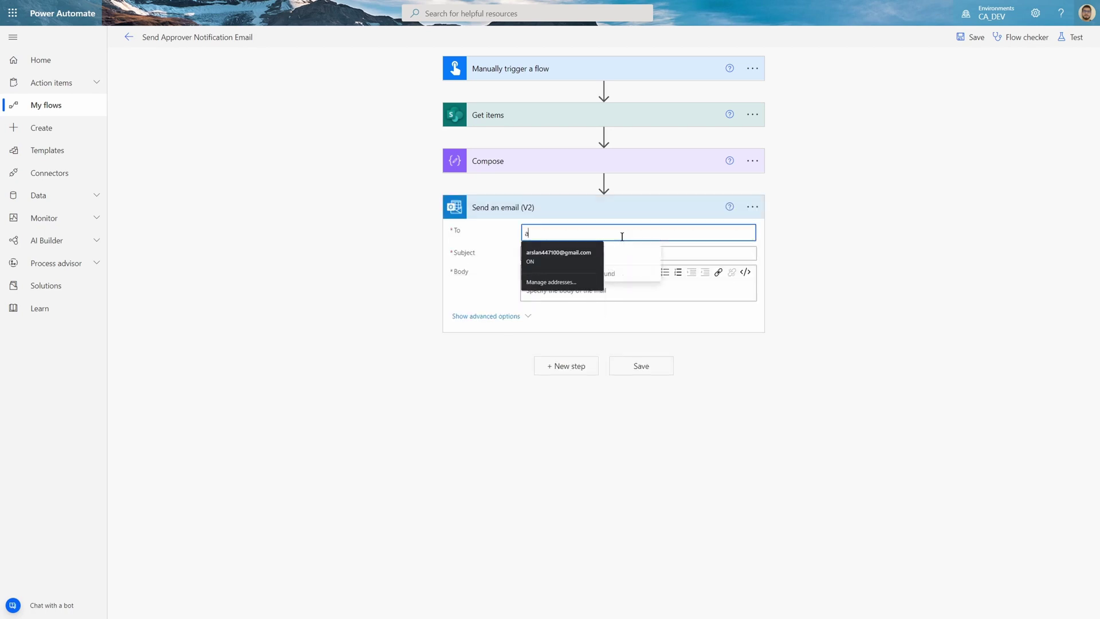
pyautogui.press('Down')
pyautogui.press('Return')
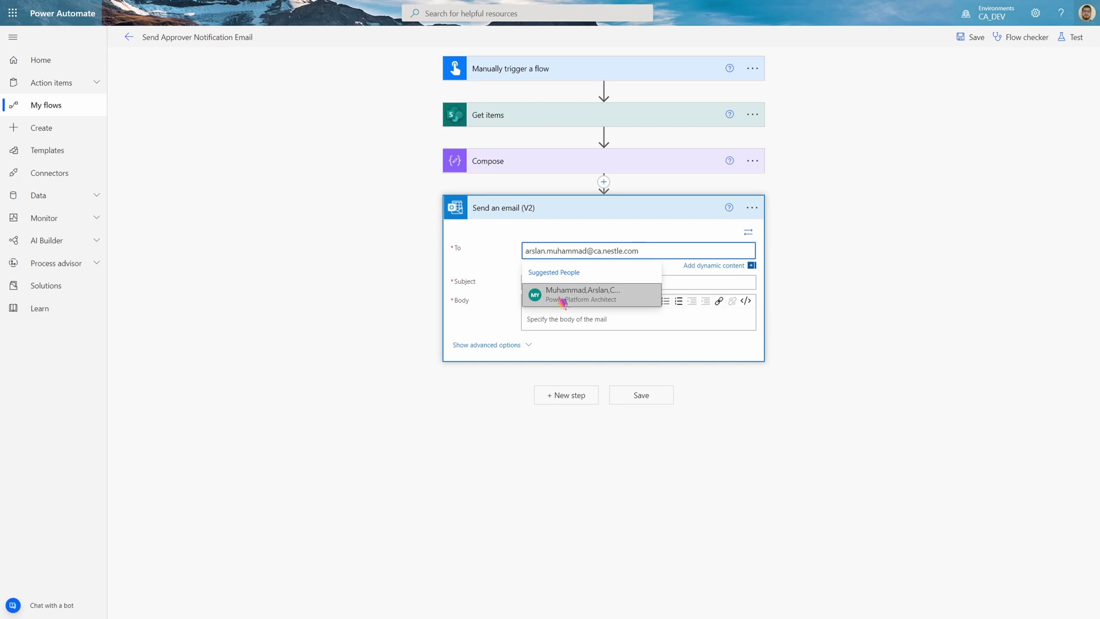
pyautogui.click(562, 297)
# Set subject 'Outsanding Orders needing approval' and body 'Please see orders to be approved below:'
pyautogui.click(564, 284)
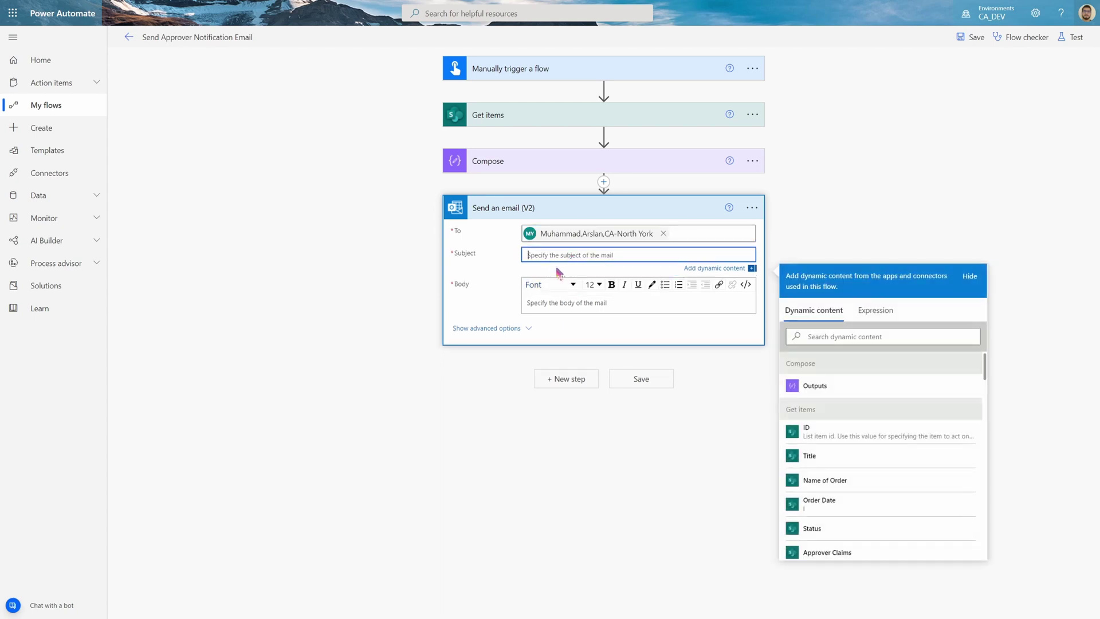
pyautogui.write('Outsanding Orders needing approval')
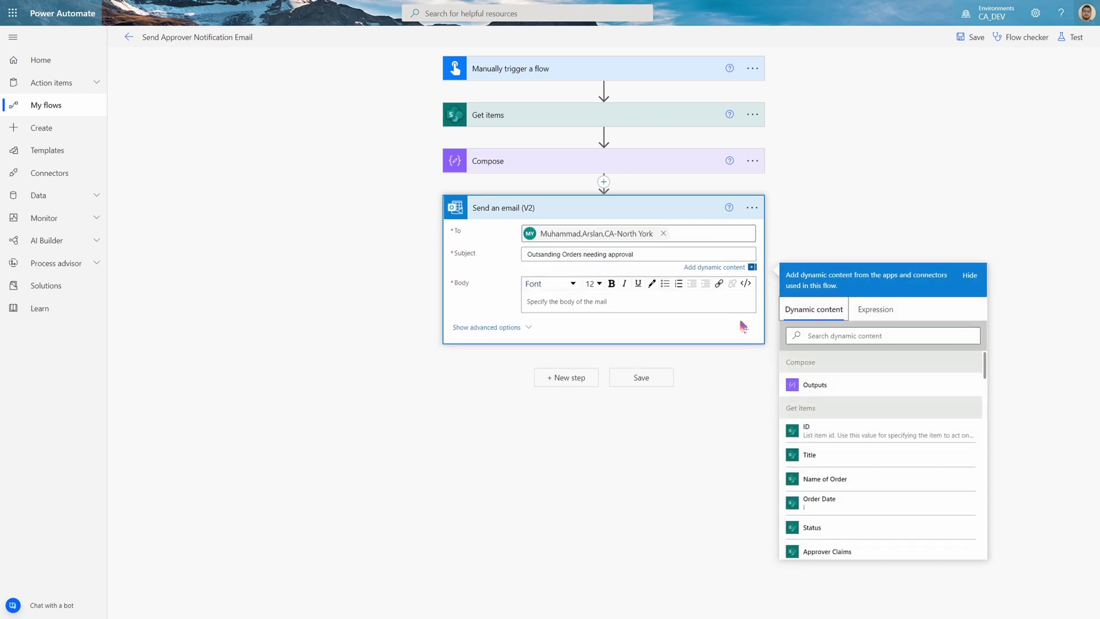
pyautogui.click(699, 309)
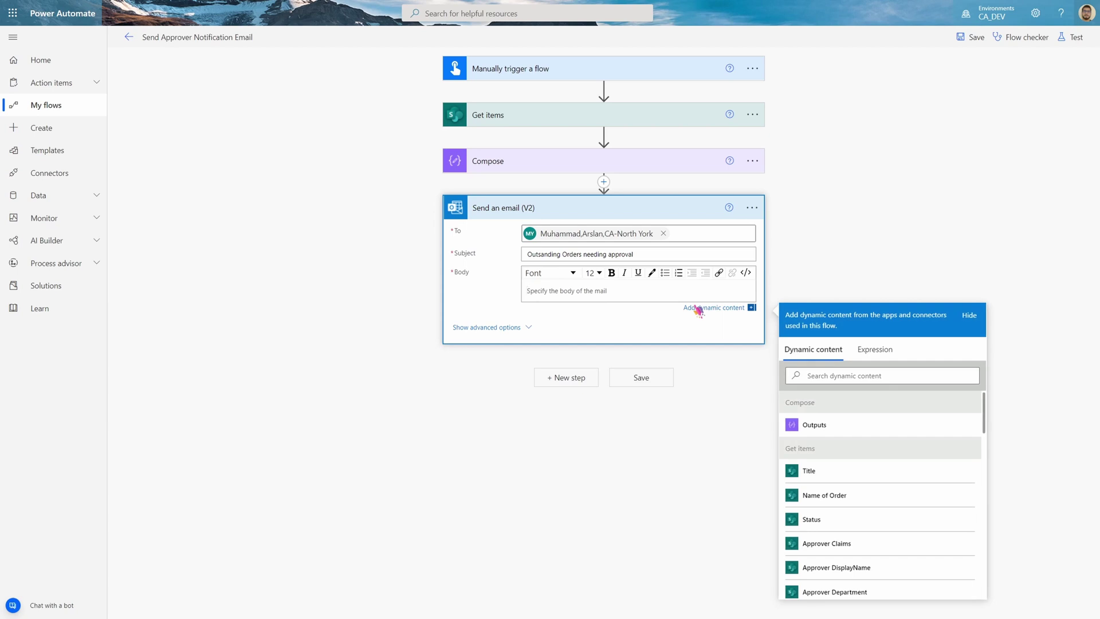
pyautogui.write('Please see orders to be approved below:')
pyautogui.press('Return')
pyautogui.press('Return')
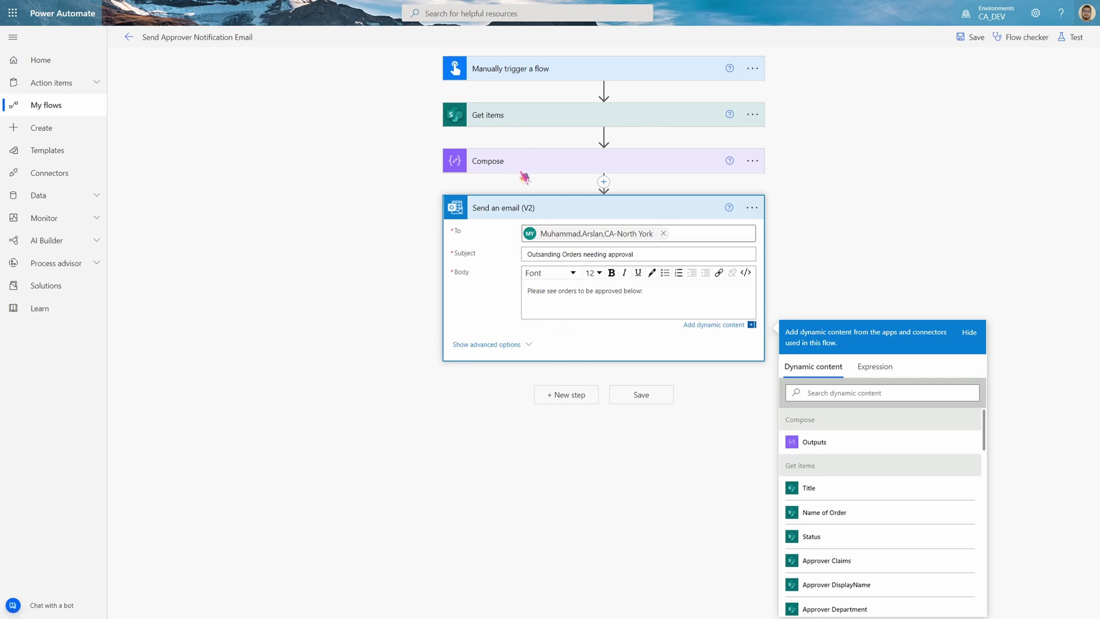
# Insert a Create HTML table action before the email, using Get items value as From, and show its advanced options
pyautogui.click(604, 184)
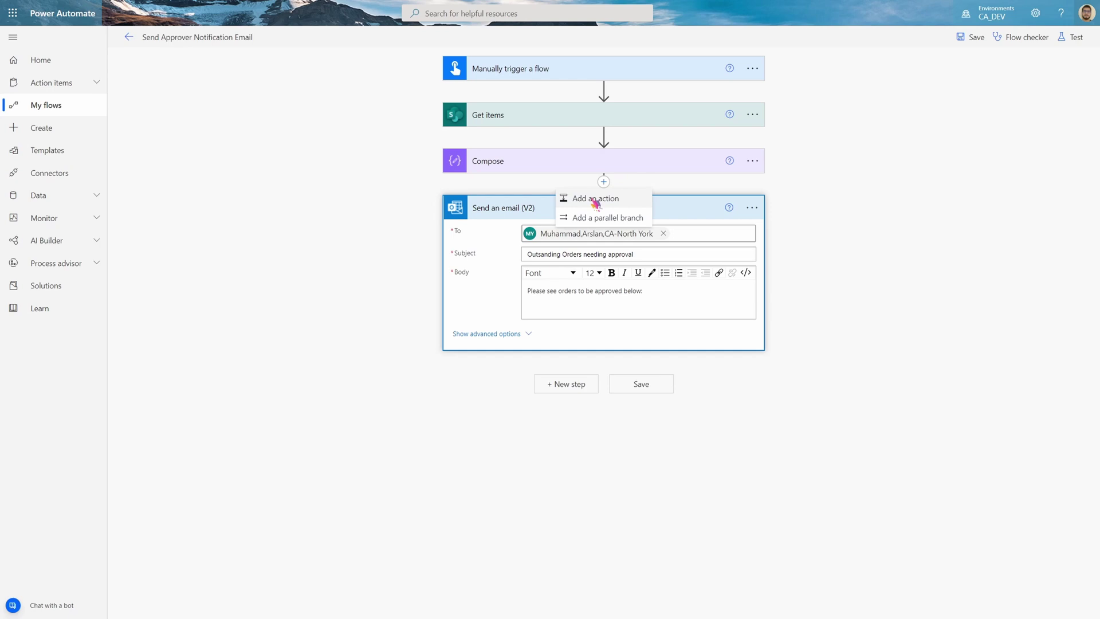
pyautogui.click(598, 197)
pyautogui.write('cr')
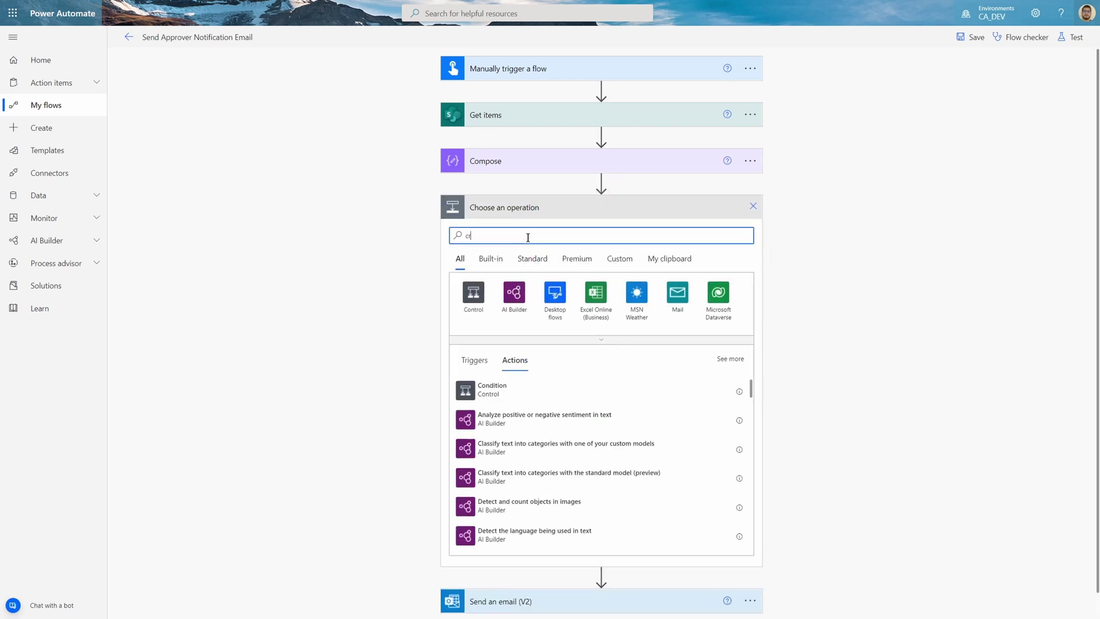
pyautogui.write('eate html')
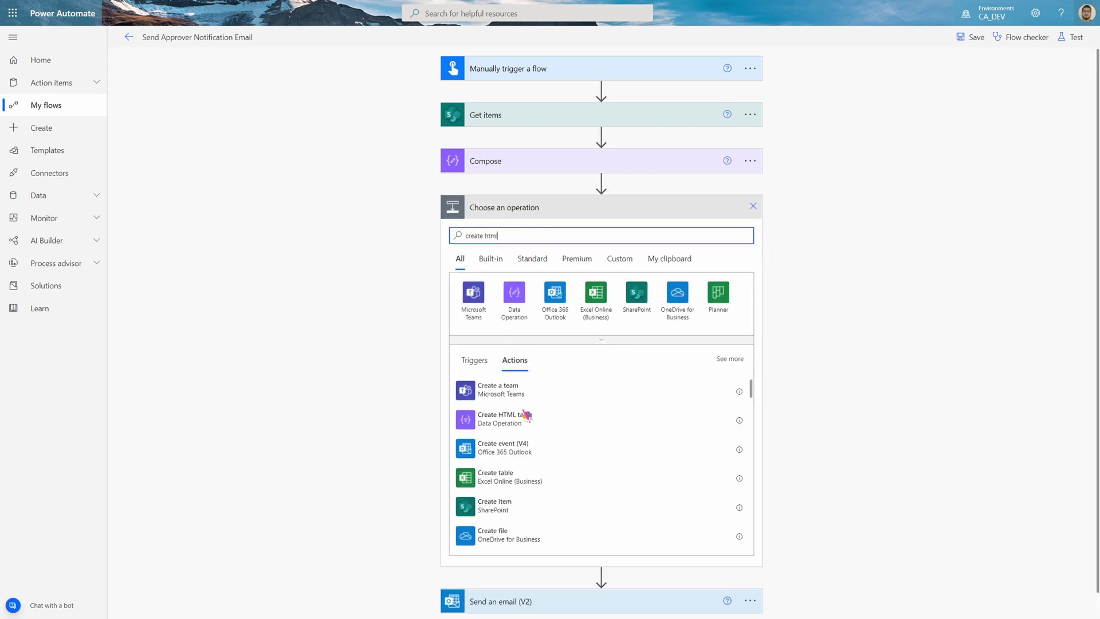
pyautogui.click(525, 419)
pyautogui.click(585, 232)
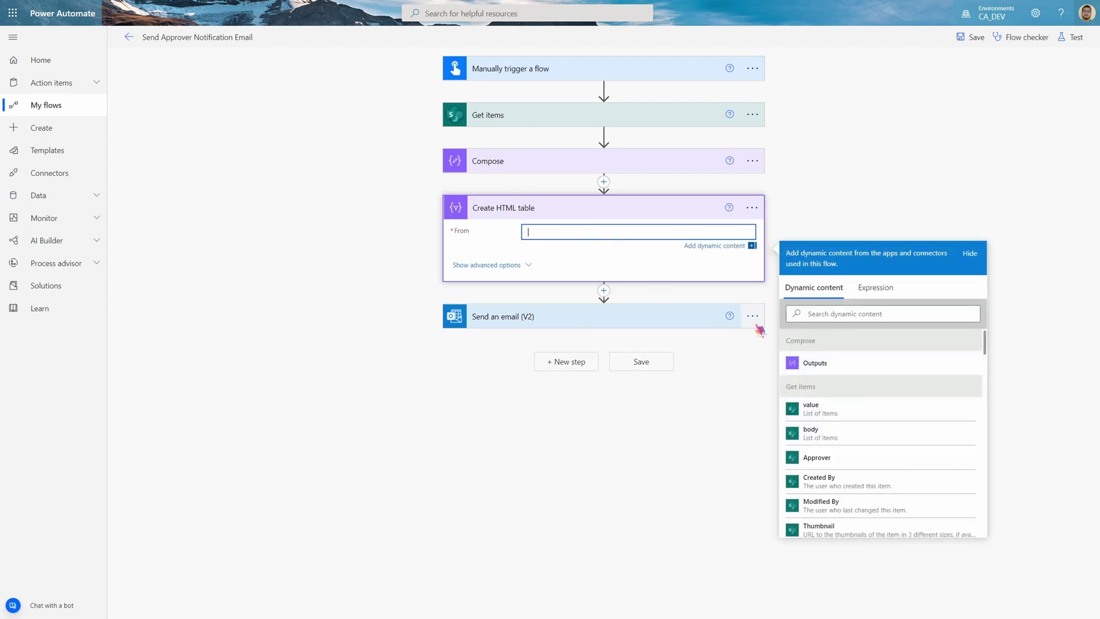
pyautogui.click(837, 411)
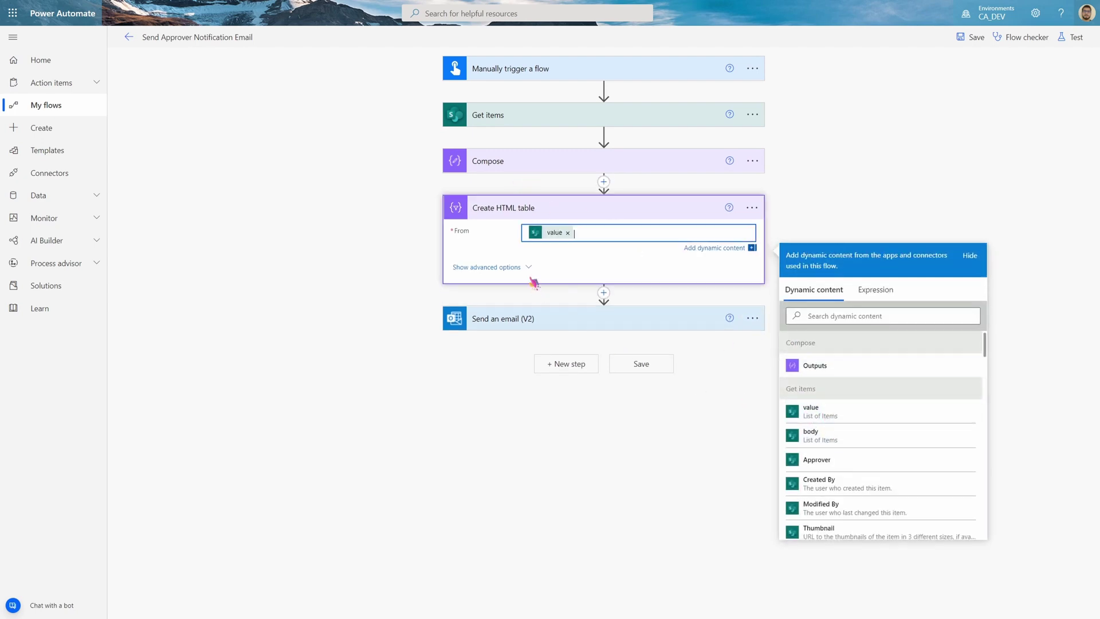
pyautogui.click(510, 267)
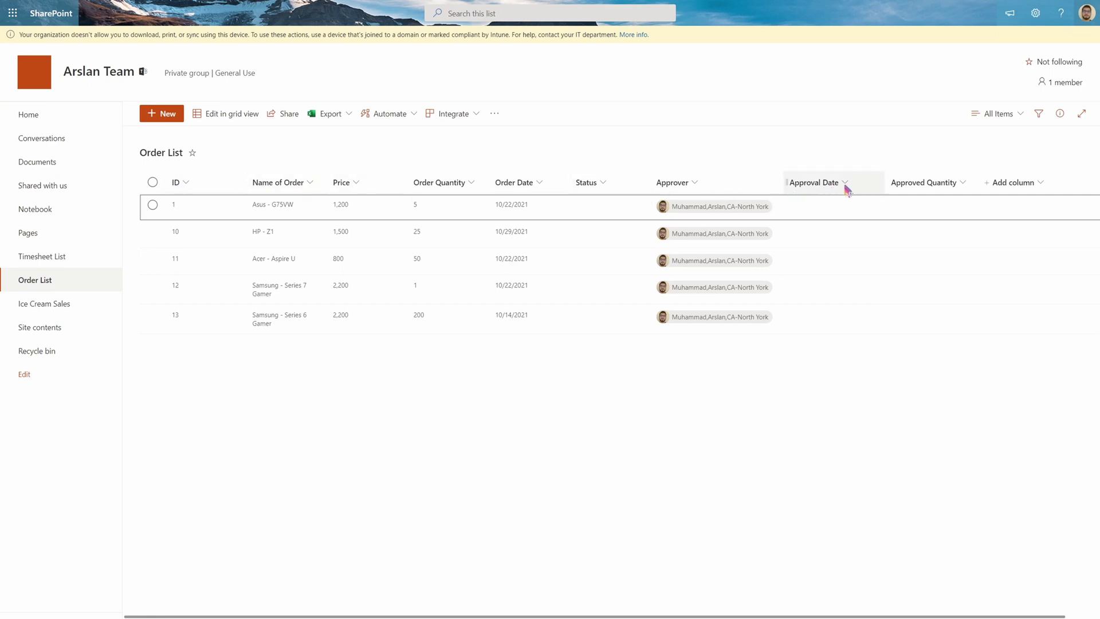
# Review the SharePoint Order List's columns through Show/hide columns
pyautogui.click(1009, 184)
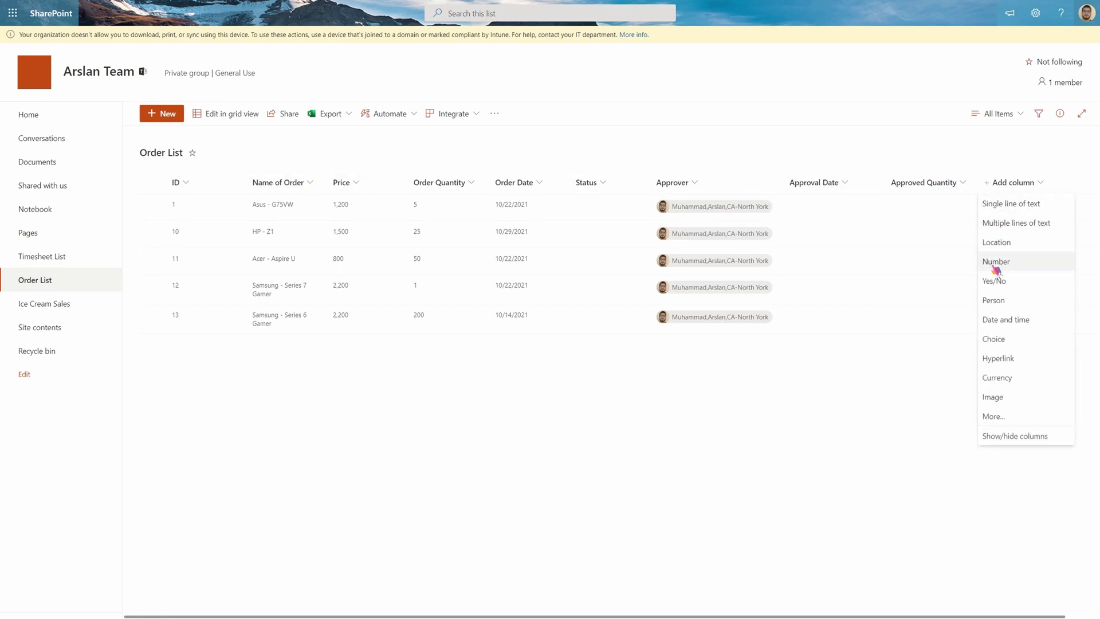
pyautogui.click(996, 436)
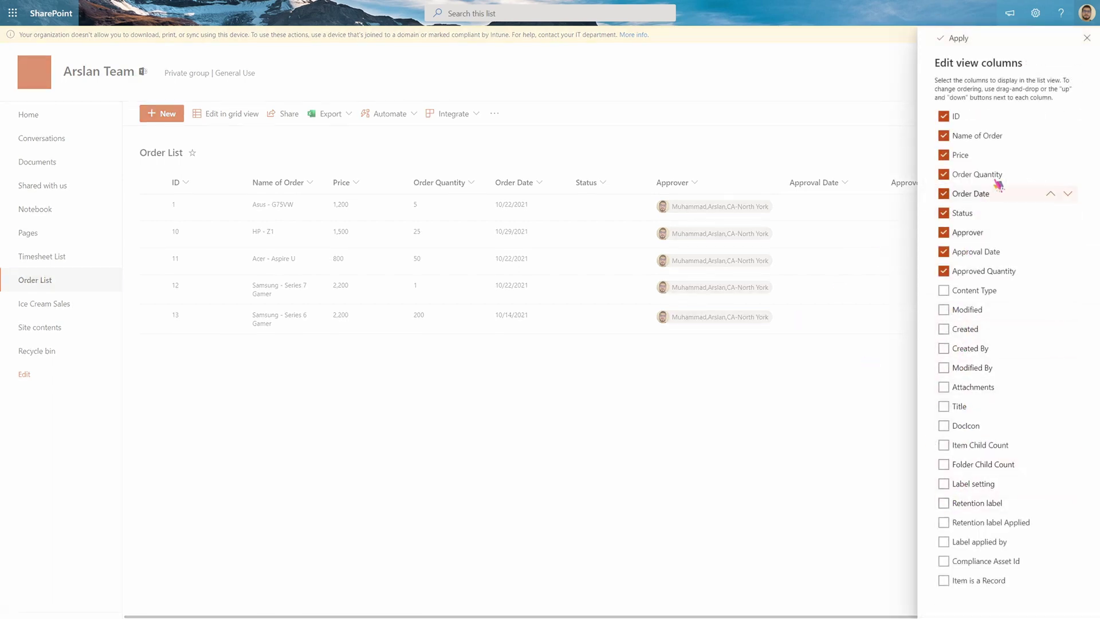
pyautogui.click(1087, 39)
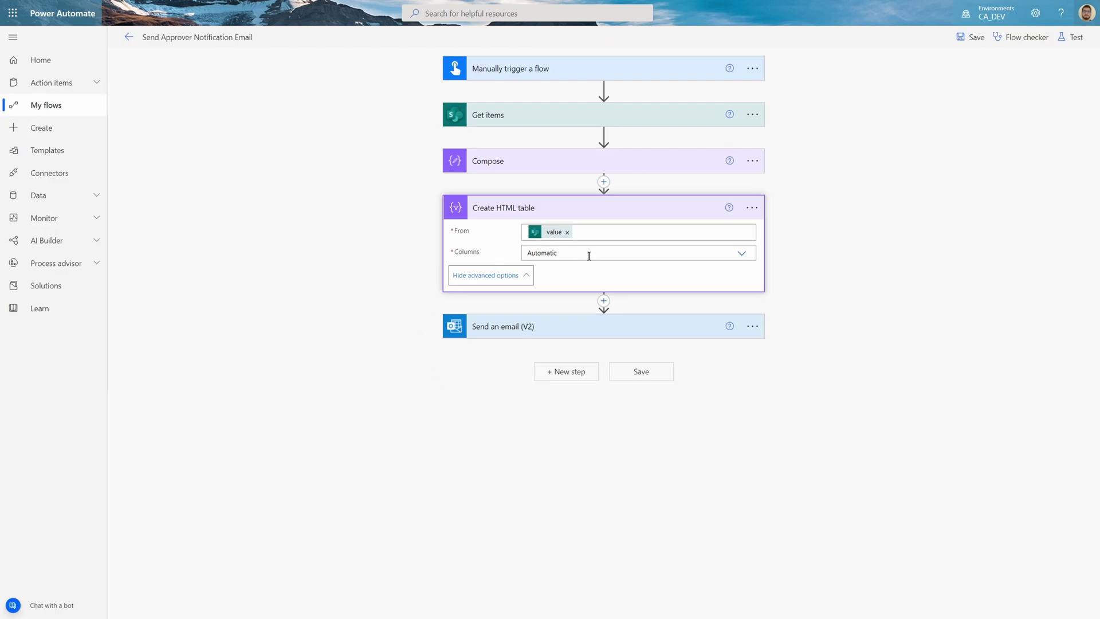
# Set the HTML table's Columns to Custom and start the first header entry
pyautogui.click(589, 257)
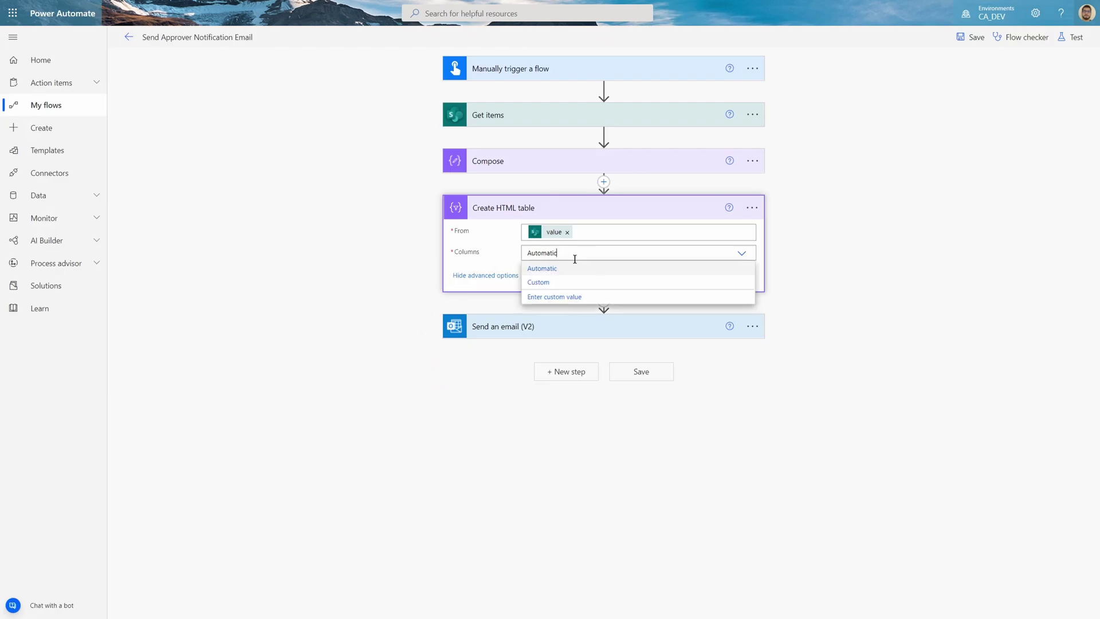
pyautogui.click(538, 283)
pyautogui.click(496, 278)
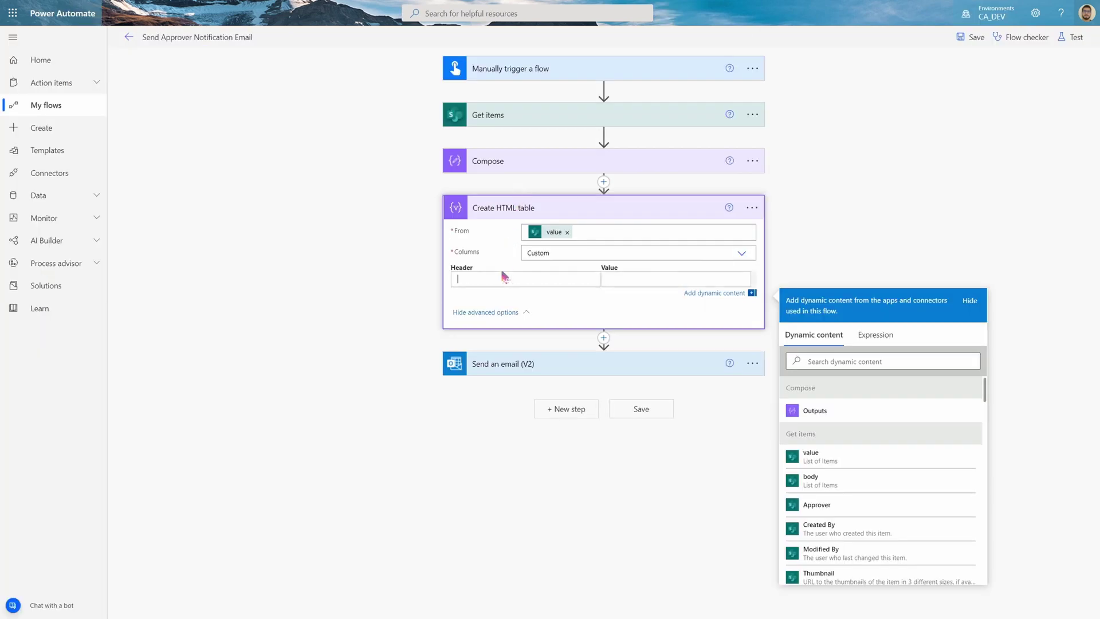
# Enter the HTML table headers Name of Order, Price and Date
pyautogui.write('N')
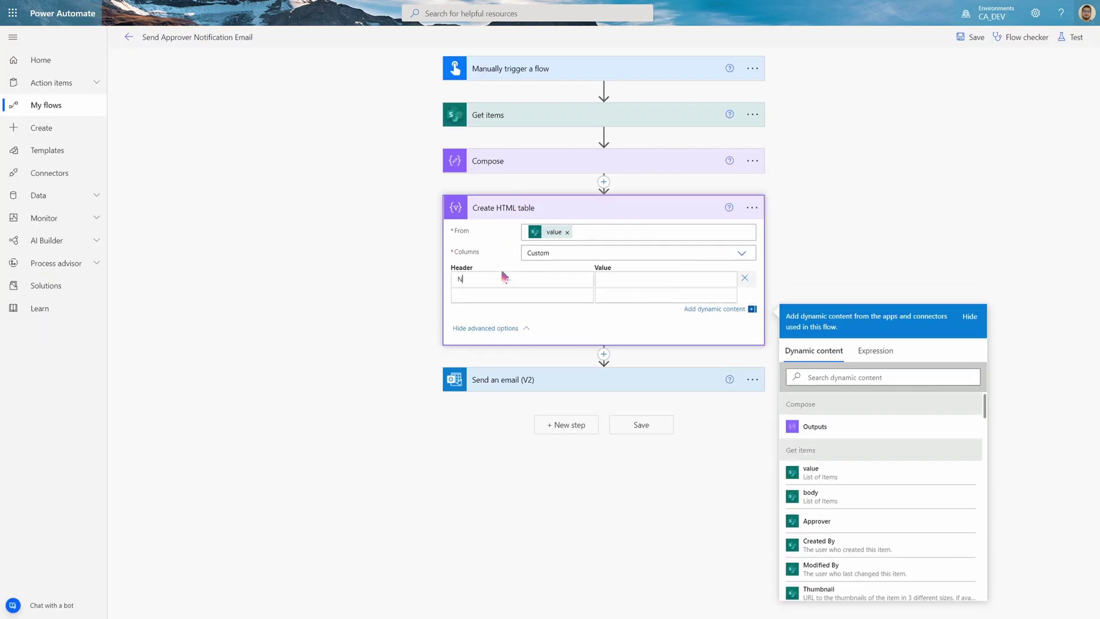
pyautogui.write('ameofOrder')
pyautogui.click(496, 295)
pyautogui.write('Price')
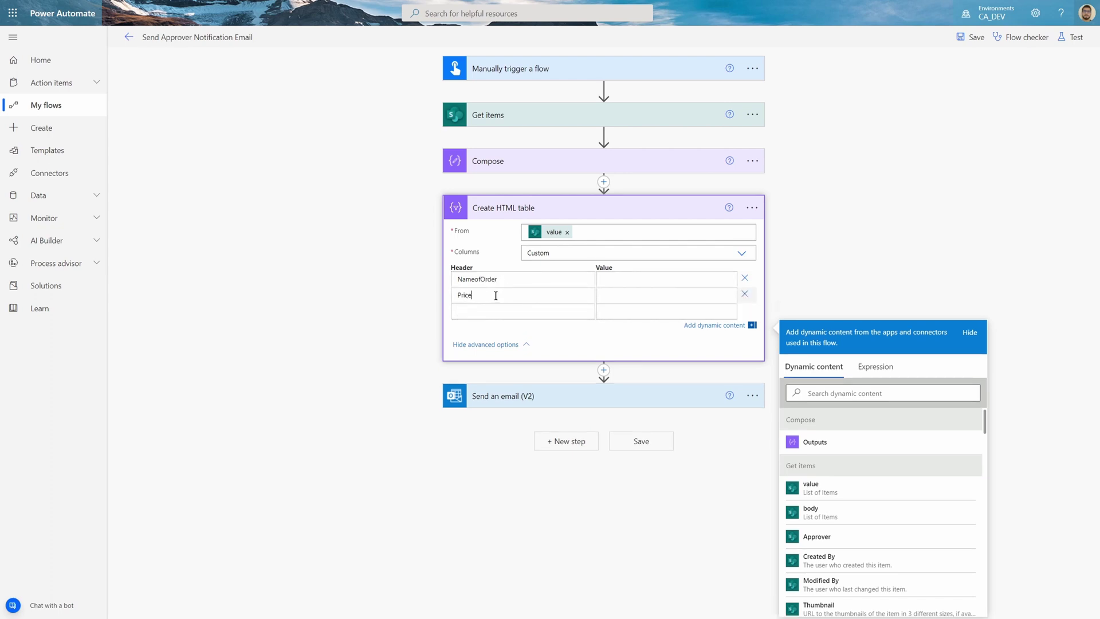
pyautogui.click(531, 311)
pyautogui.write('Date')
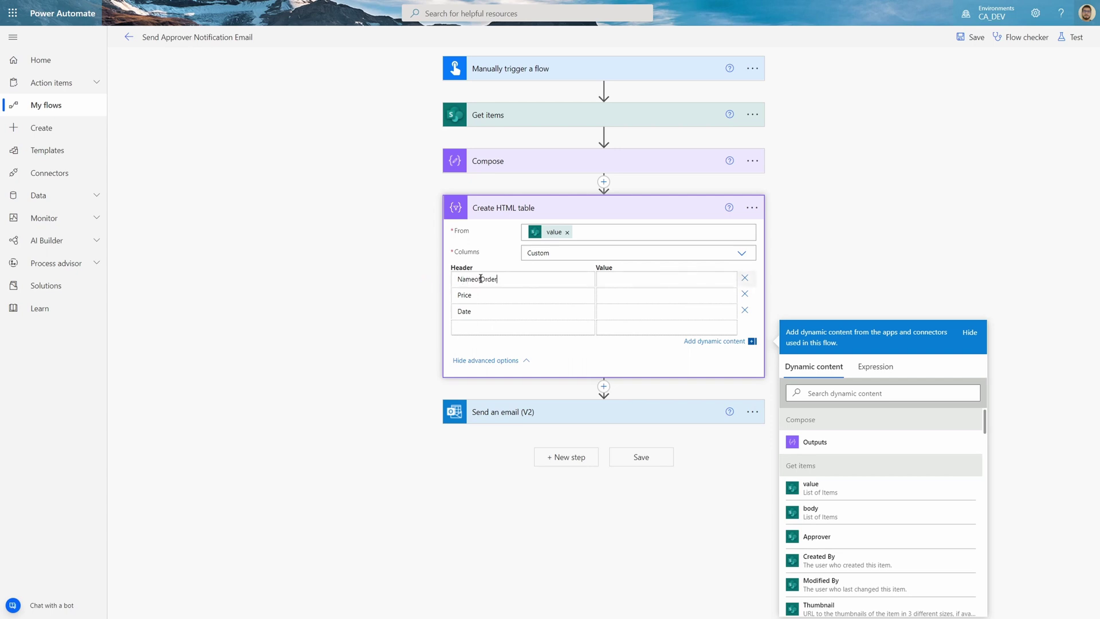
pyautogui.moveTo(511, 280); pyautogui.dragTo(444, 285)
pyautogui.press('BackSpace')
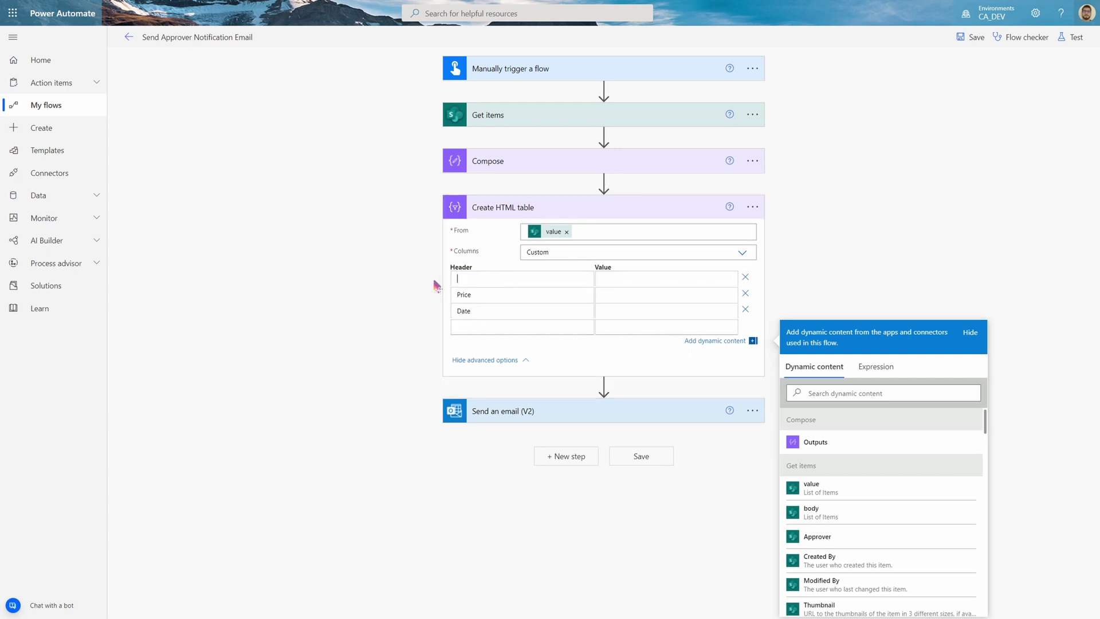
pyautogui.click(875, 367)
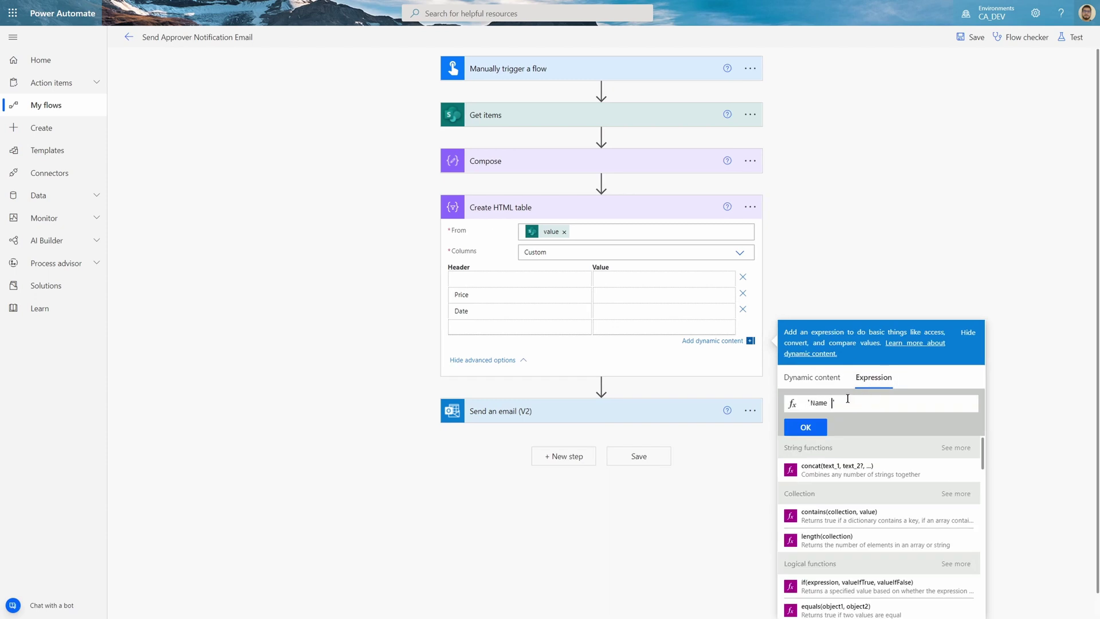
pyautogui.click(814, 427)
# Map the column values to Name of Order, Price and Order Date, then collapse the table step
pyautogui.click(621, 278)
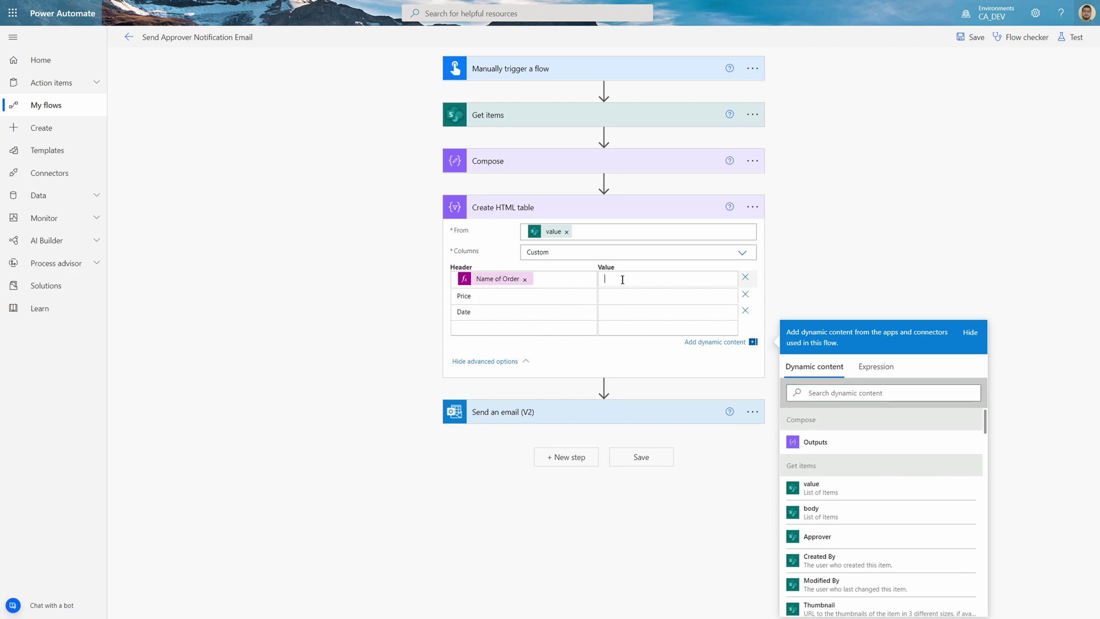
pyautogui.click(876, 367)
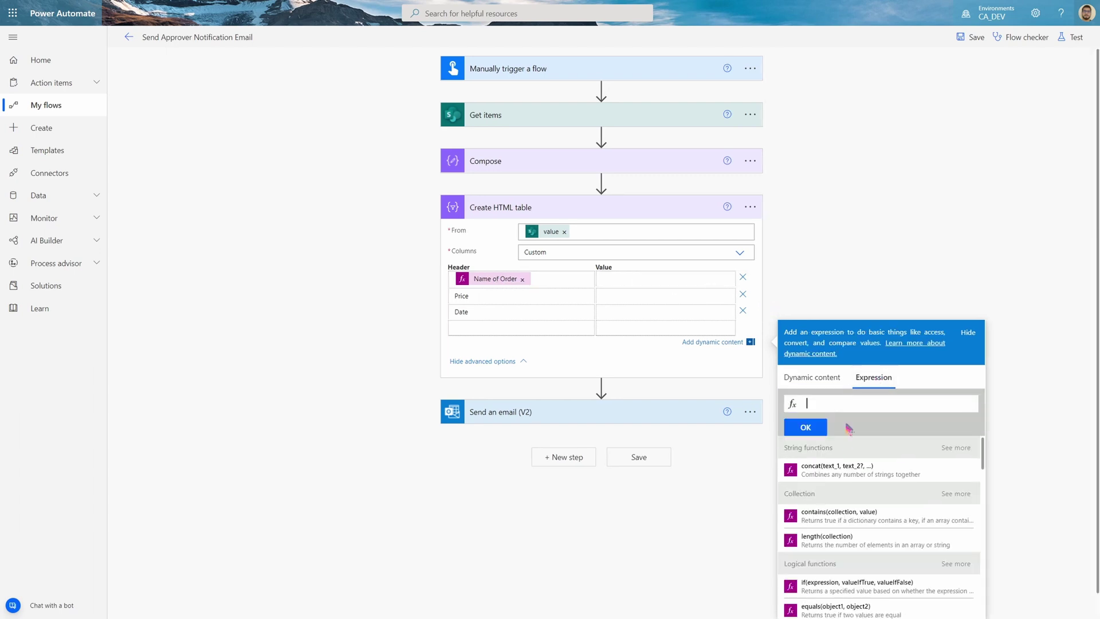
pyautogui.click(812, 377)
pyautogui.scroll(-1, 833, 447)
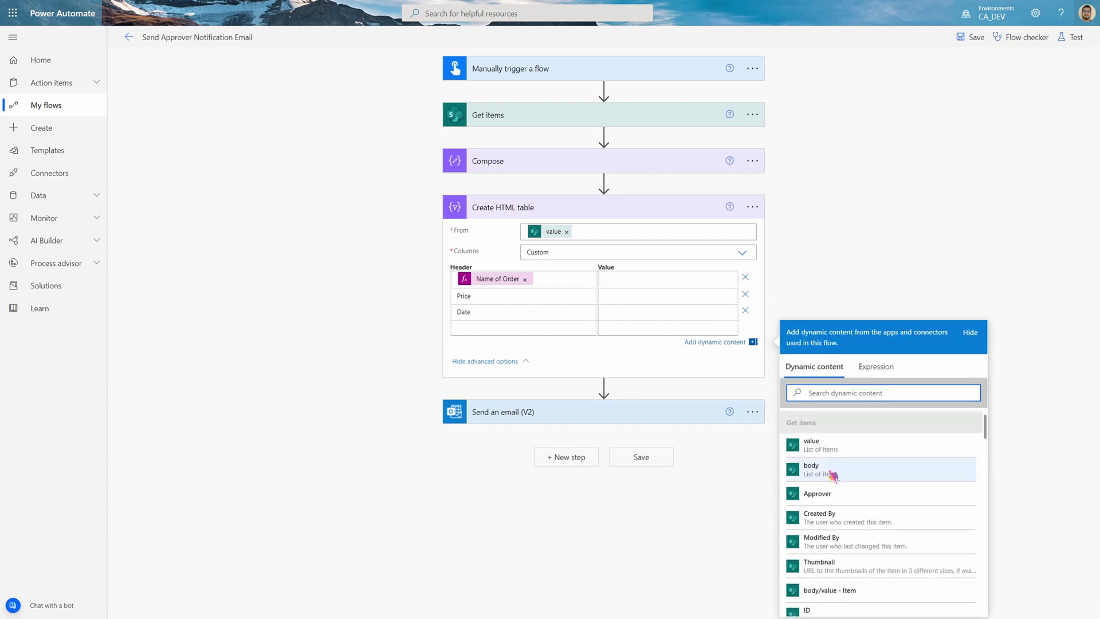
pyautogui.write('name')
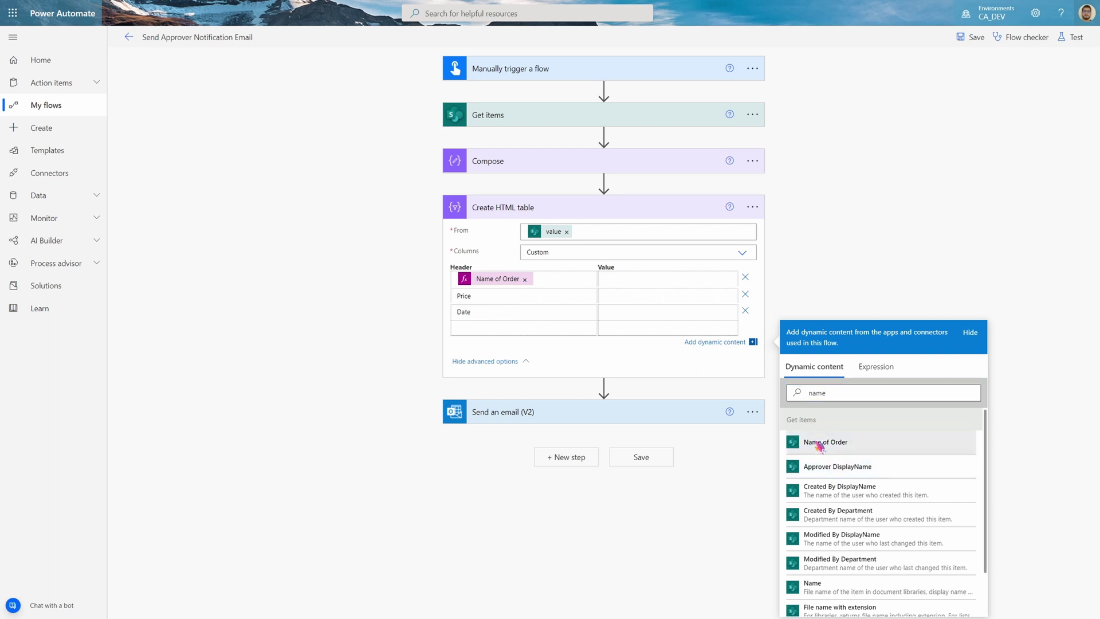
pyautogui.click(819, 445)
pyautogui.doubleClick(798, 393)
pyautogui.write('price')
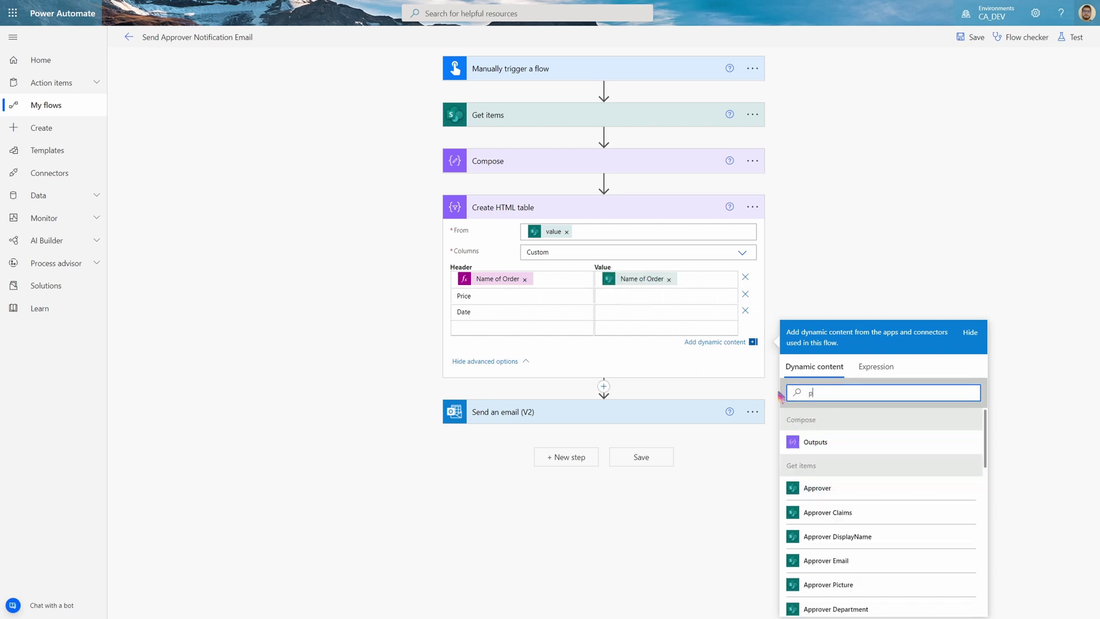
pyautogui.click(828, 452)
pyautogui.click(631, 314)
pyautogui.doubleClick(816, 393)
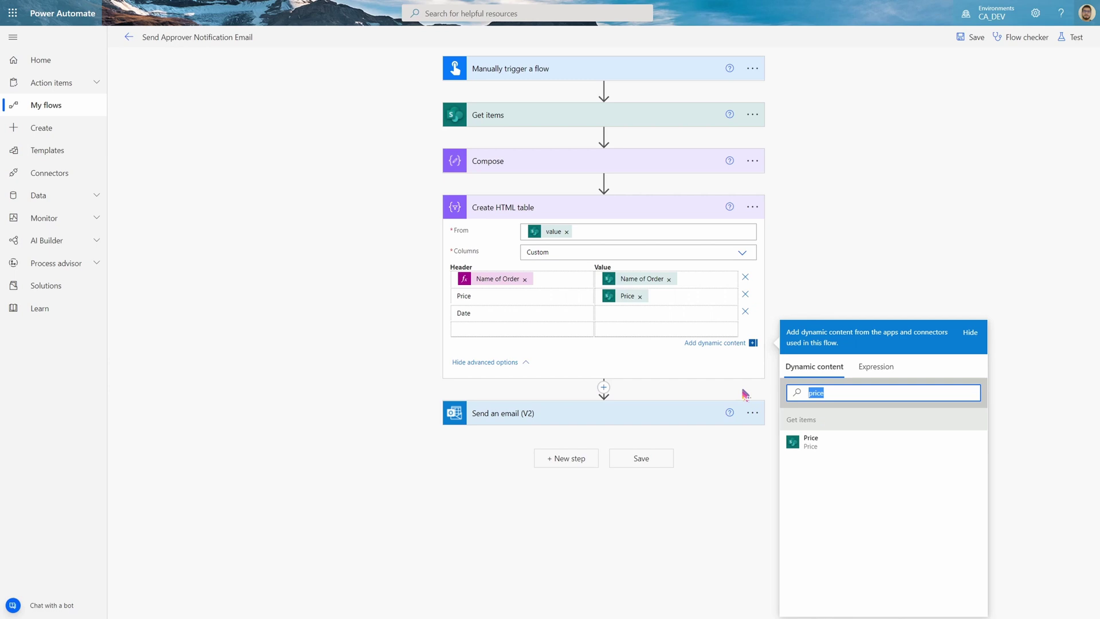
pyautogui.write('date')
pyautogui.click(841, 445)
pyautogui.click(864, 273)
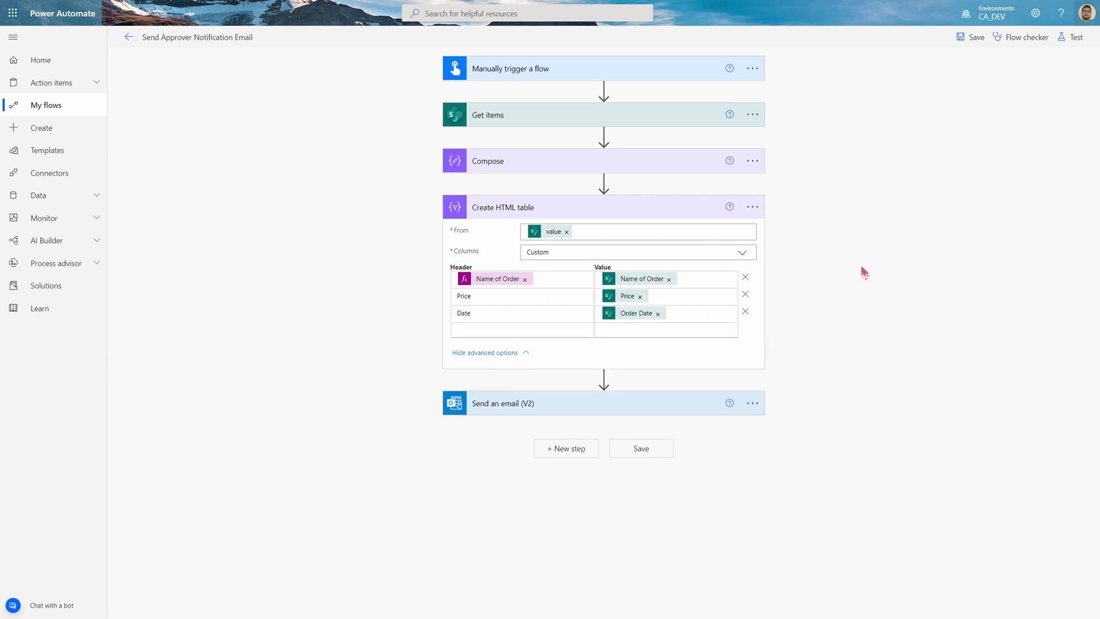
pyautogui.click(585, 216)
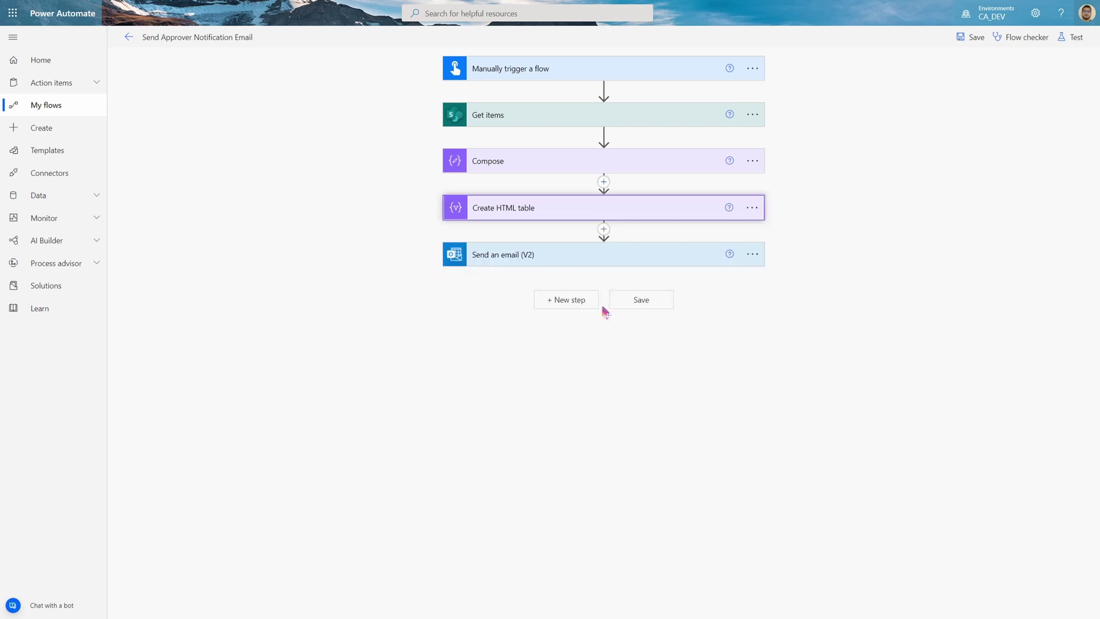
# Put the Create HTML table Output on a new body line and start a test run
pyautogui.click(589, 256)
pyautogui.click(549, 354)
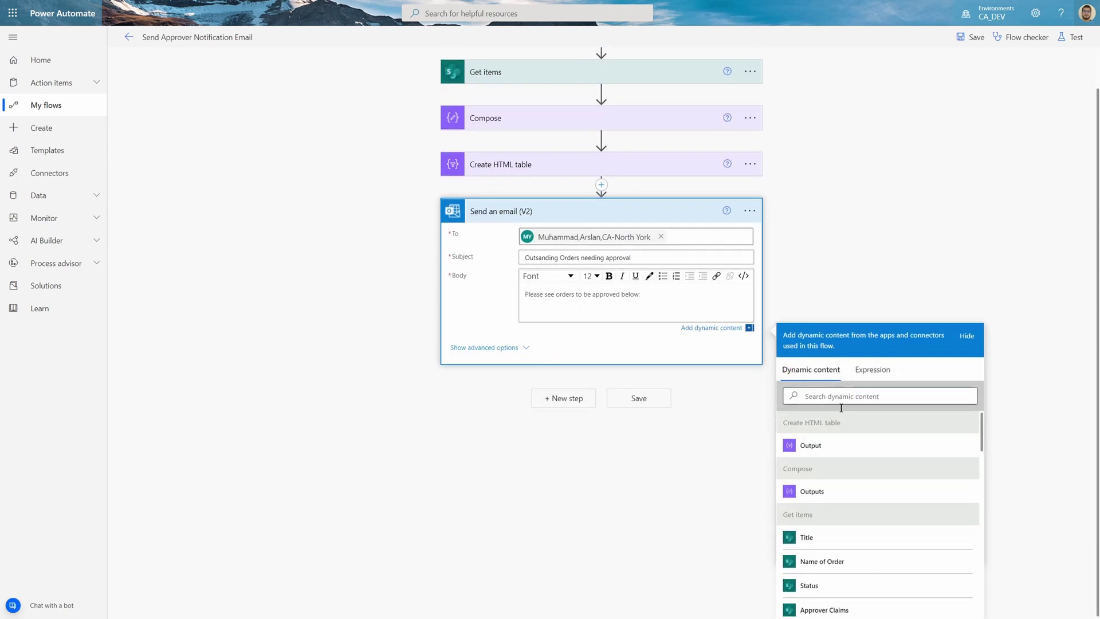
pyautogui.click(824, 448)
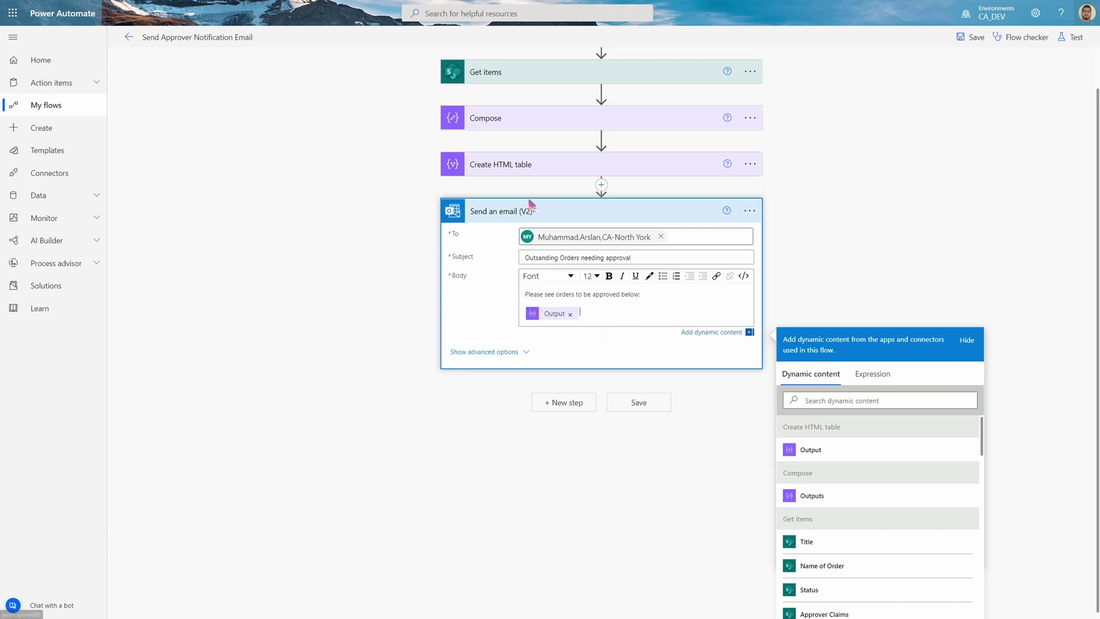
pyautogui.click(926, 191)
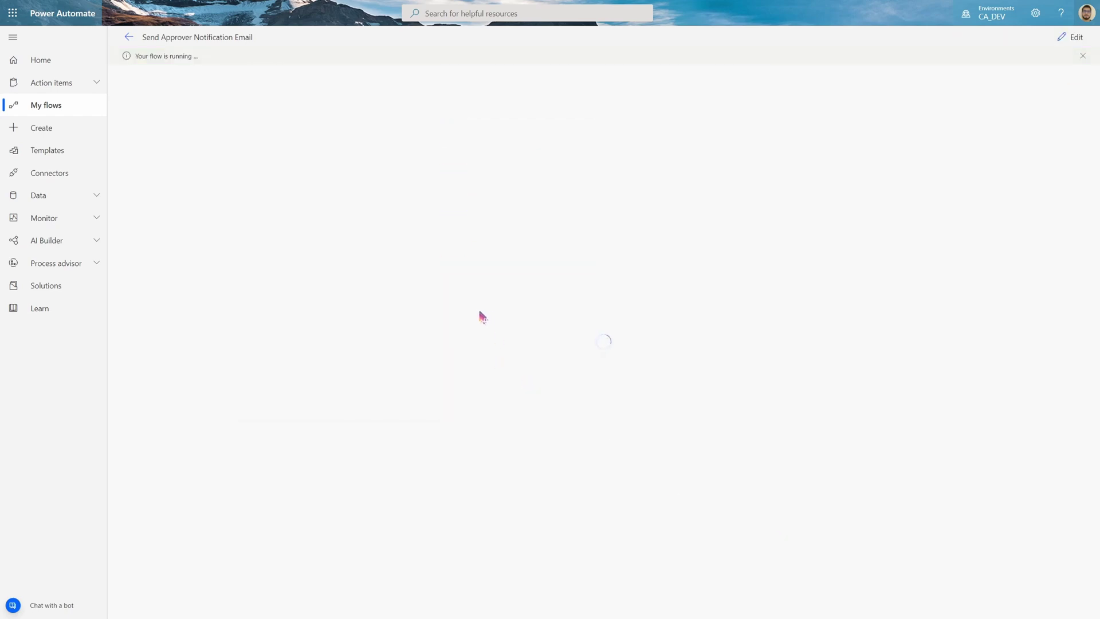
# Open the new 'Outsanding Orders needing approval' email and compare its plain table with the earlier email
pyautogui.hotkey('ctrl', 'Tab')
pyautogui.hotkey('ctrl', 'Tab')
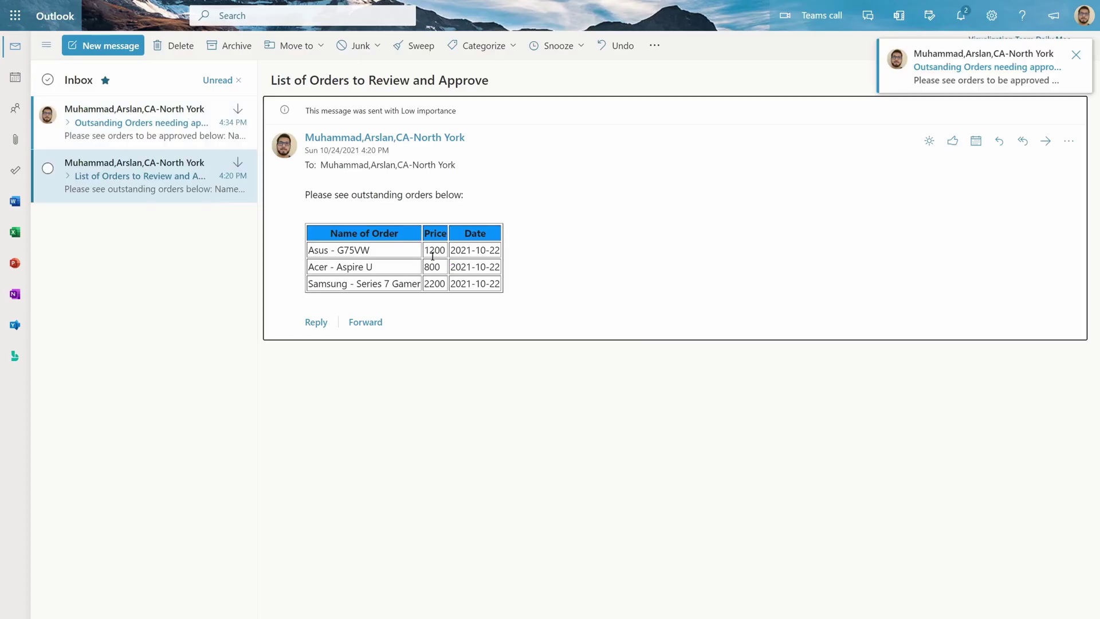
pyautogui.click(136, 124)
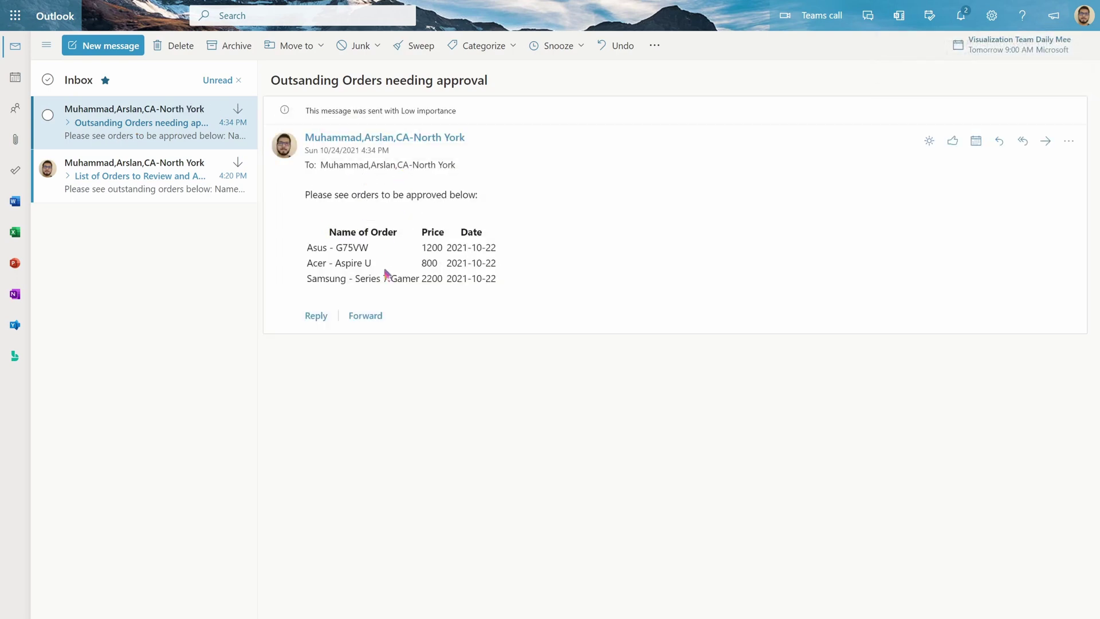
pyautogui.moveTo(429, 260); pyautogui.dragTo(358, 232)
pyautogui.click(471, 277)
pyautogui.moveTo(507, 286); pyautogui.dragTo(346, 242)
pyautogui.click(154, 176)
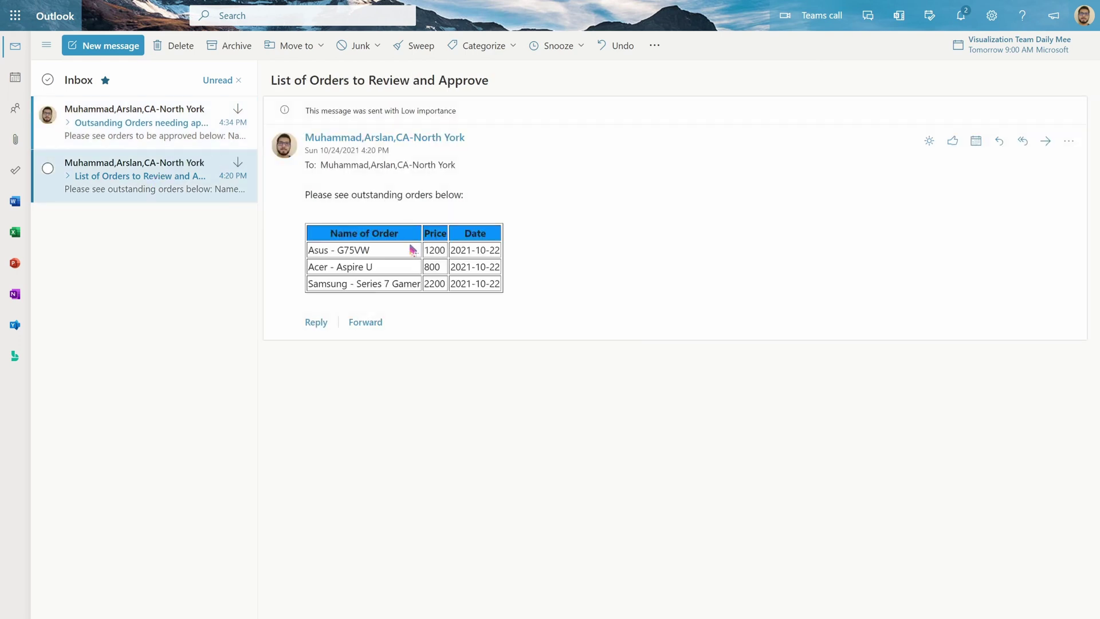
pyautogui.click(165, 138)
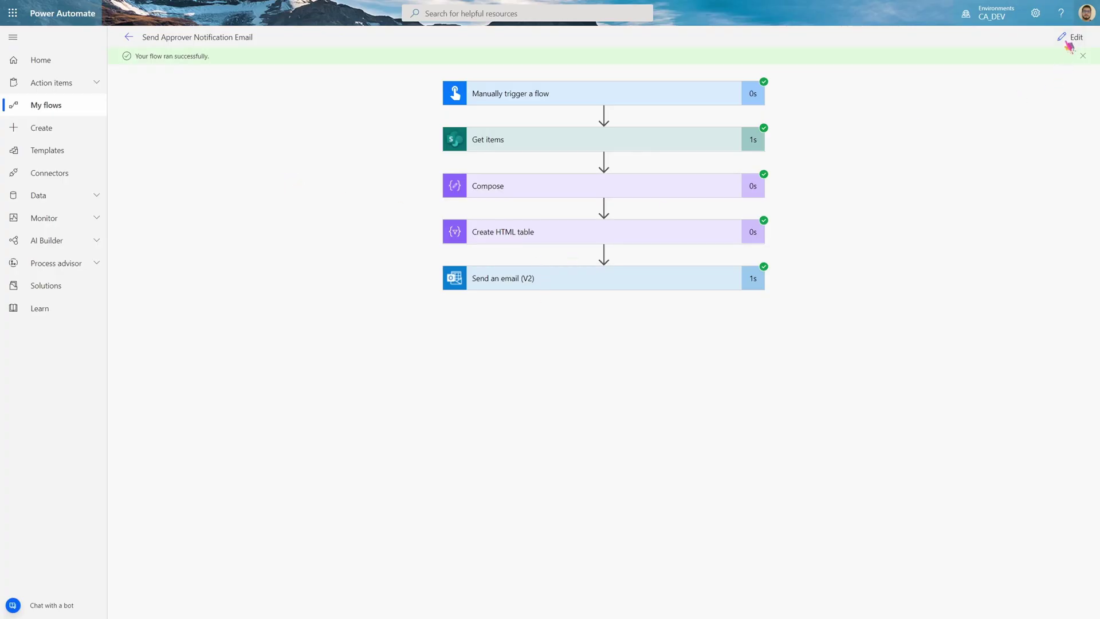
# Return from the successful run to the flow editor and focus the email Body field
pyautogui.click(1068, 40)
pyautogui.click(524, 384)
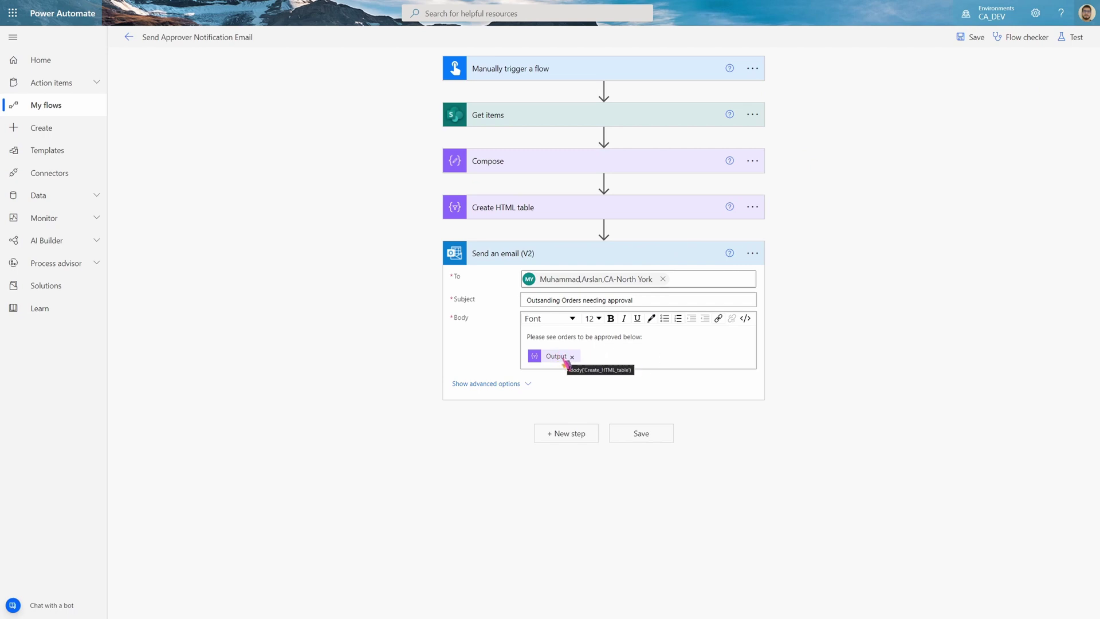
pyautogui.click(590, 360)
# Replace the body's Output token with the pasted replace(...) expression adding #008EFF header background
pyautogui.click(570, 357)
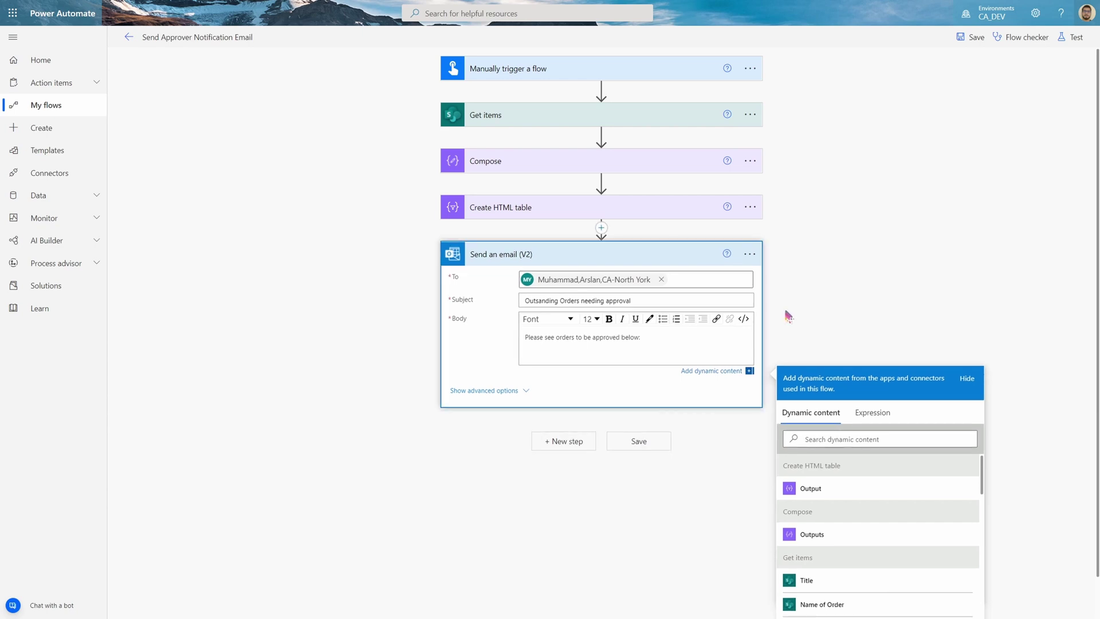
pyautogui.click(534, 357)
pyautogui.click(872, 423)
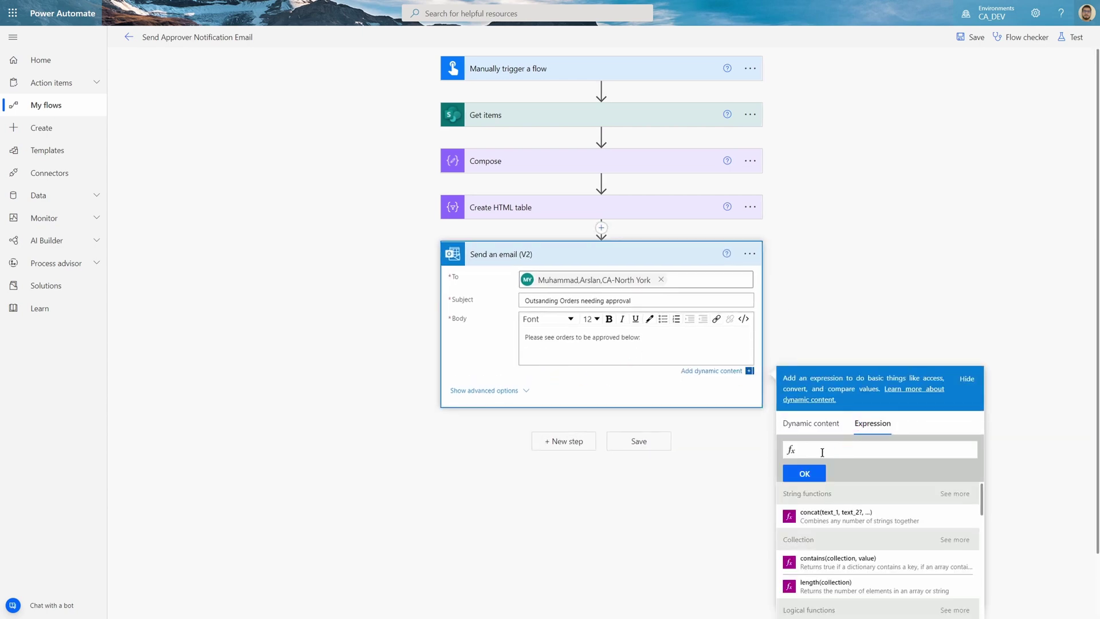
pyautogui.hotkey('ctrl', 'v')
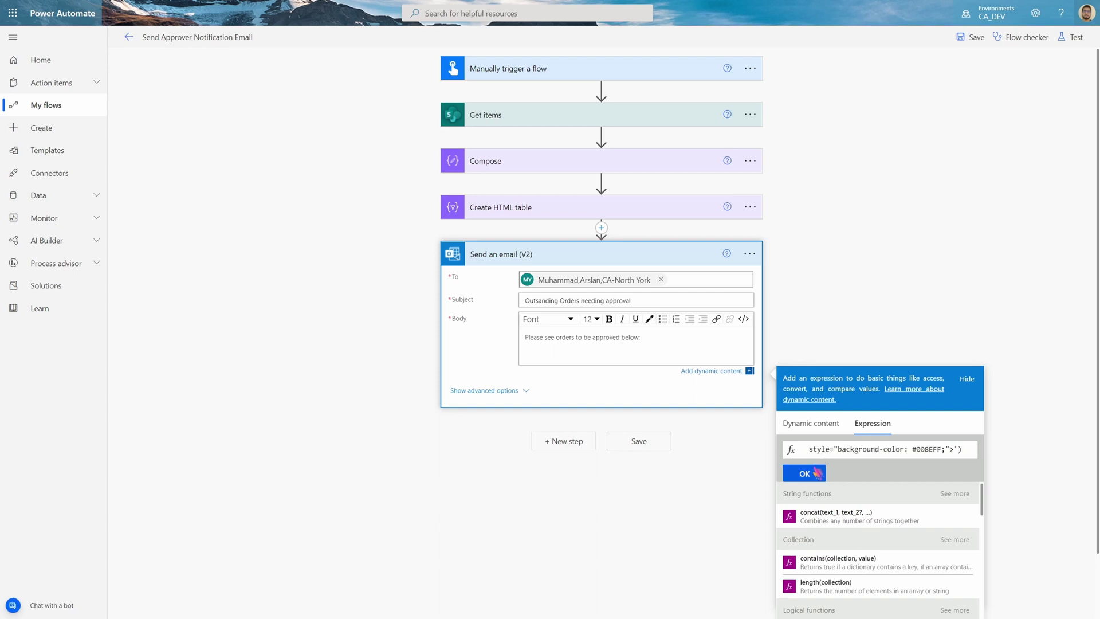
pyautogui.click(816, 472)
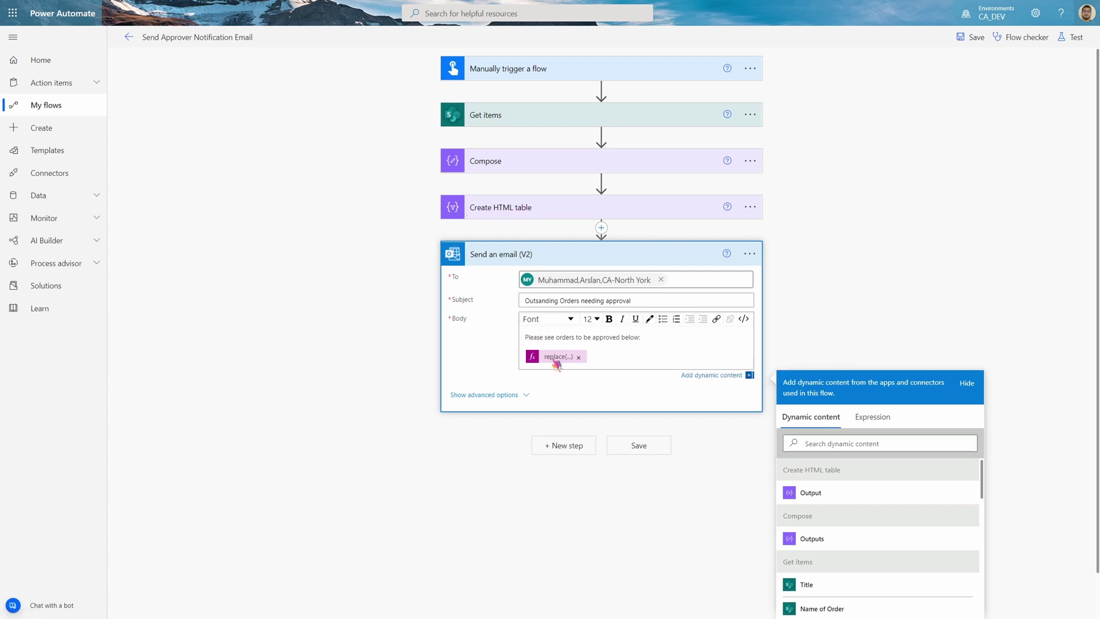
# Reopen the replace expression to review its text, then close the expression panel
pyautogui.click(859, 322)
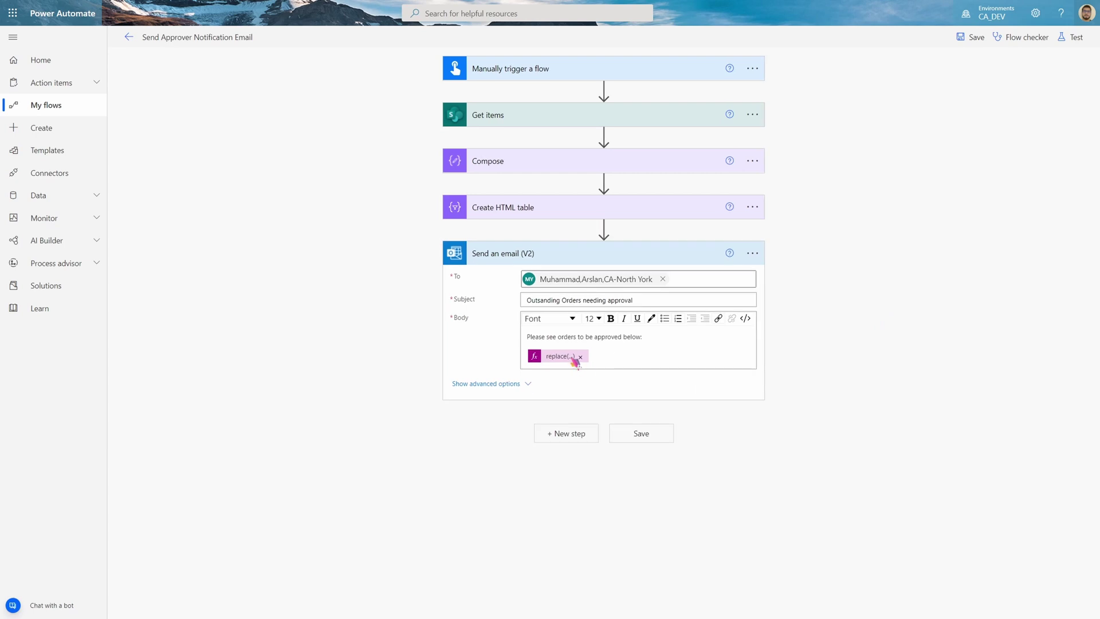
pyautogui.click(573, 359)
pyautogui.click(850, 442)
pyautogui.write("replace( replace(body('Create_HT")
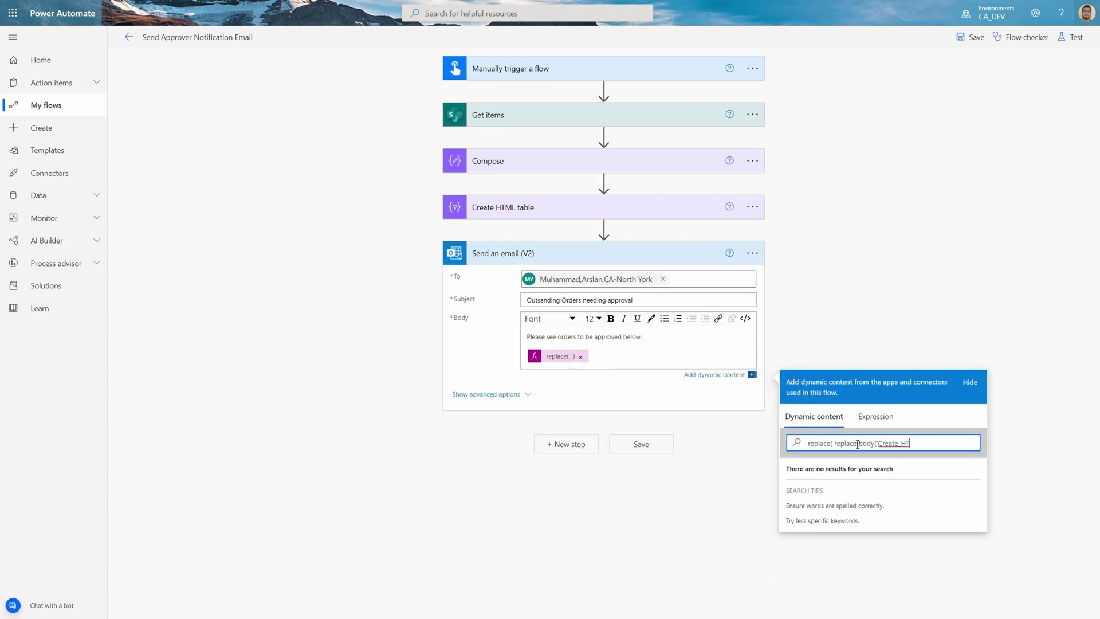
pyautogui.click(875, 416)
pyautogui.hotkey('ctrl', 'v')
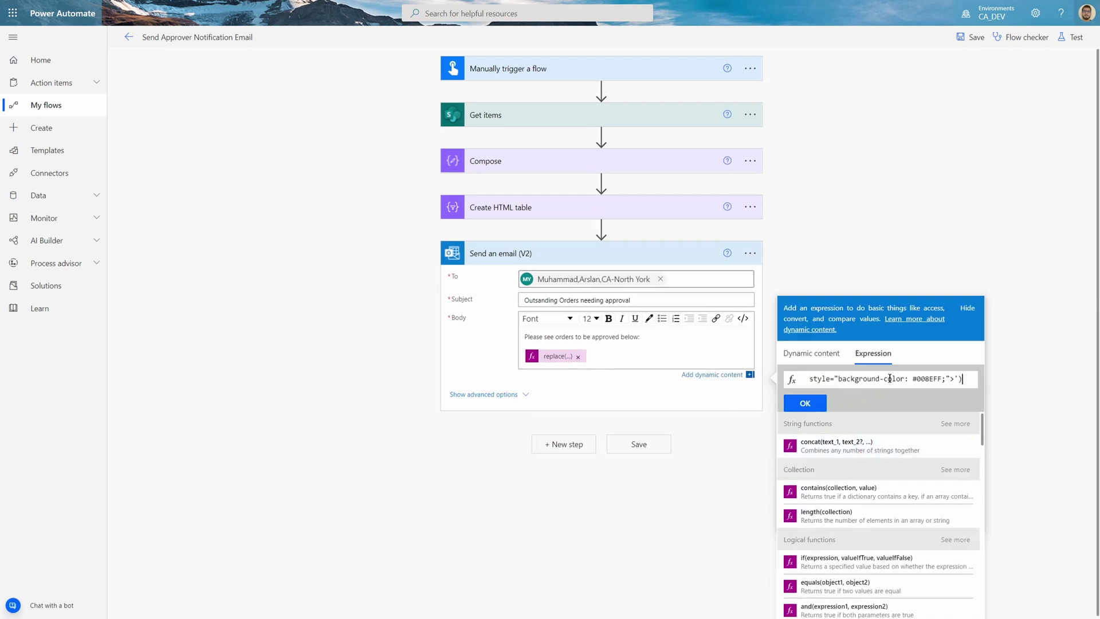
pyautogui.moveTo(885, 380); pyautogui.dragTo(806, 379)
pyautogui.click(914, 379)
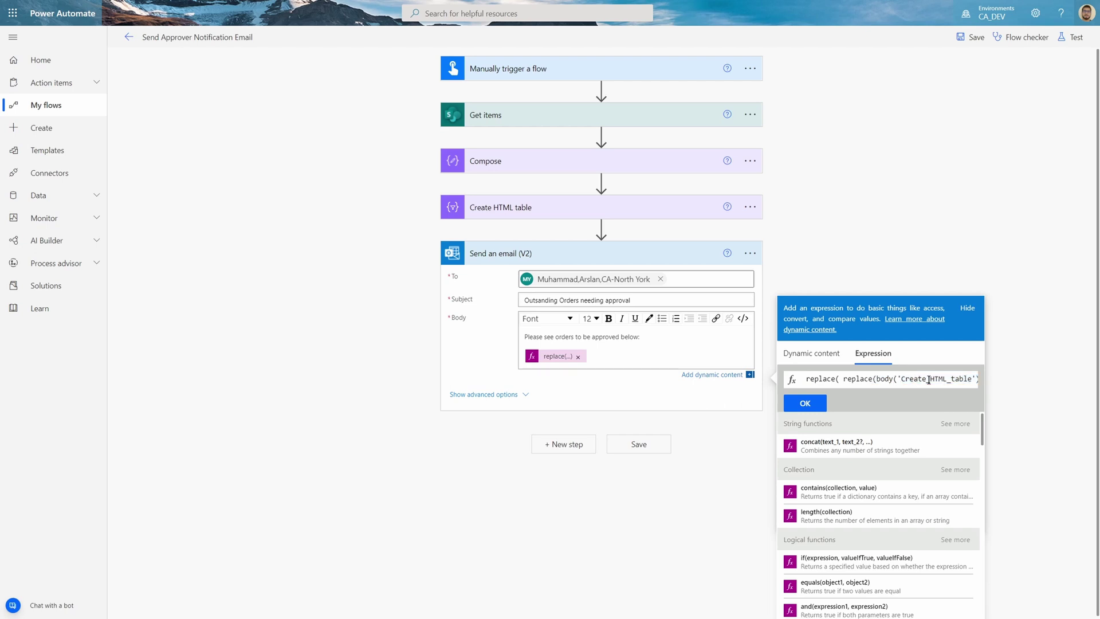
pyautogui.click(775, 275)
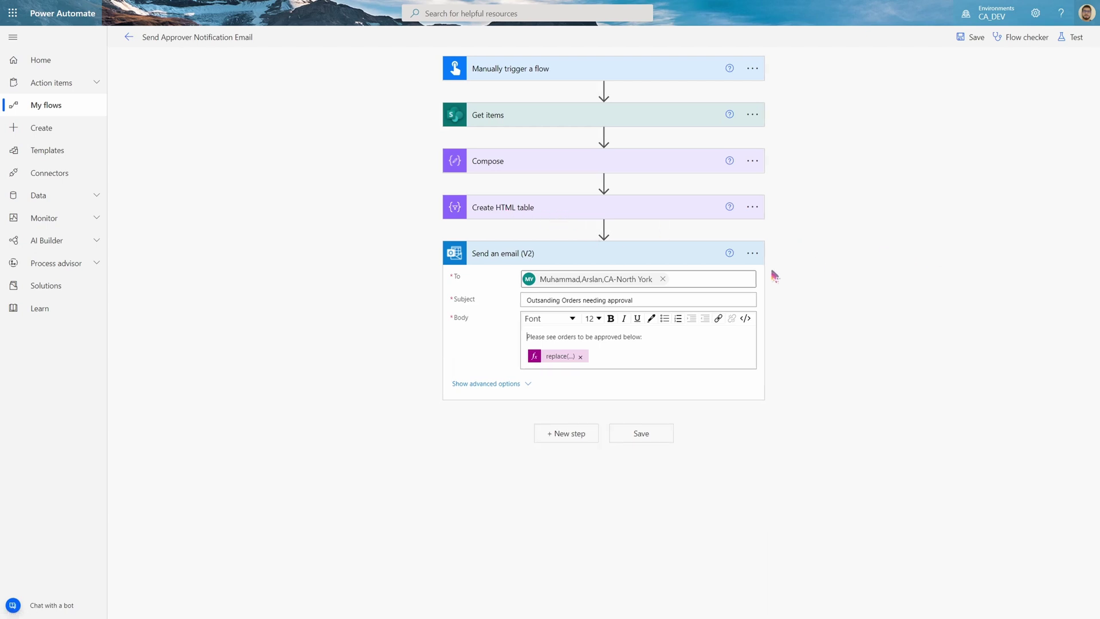
pyautogui.click(1071, 37)
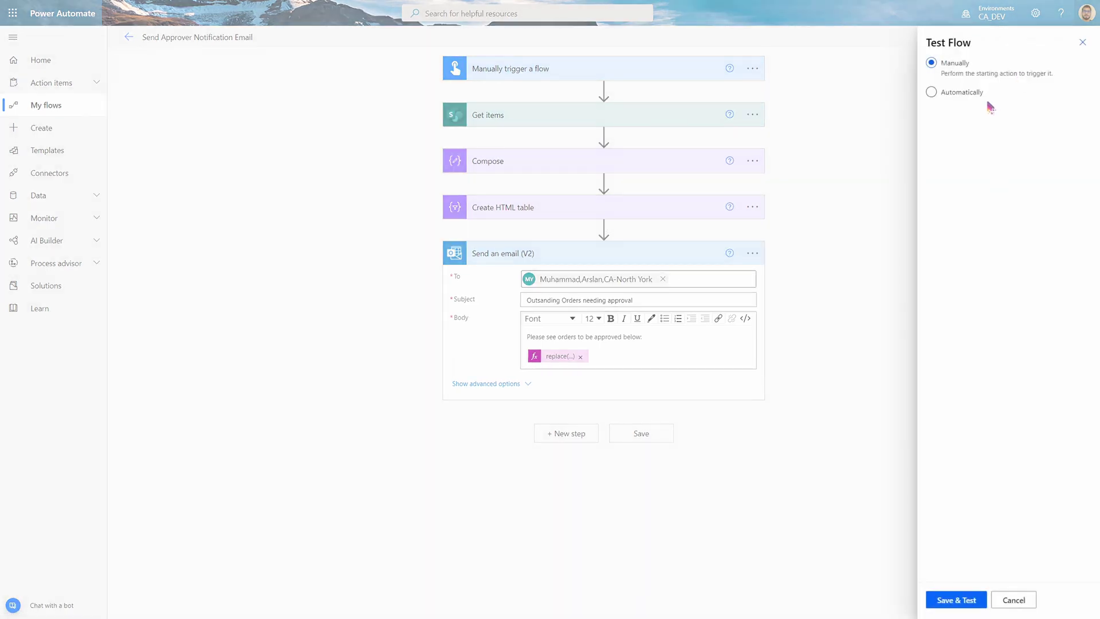
pyautogui.click(961, 97)
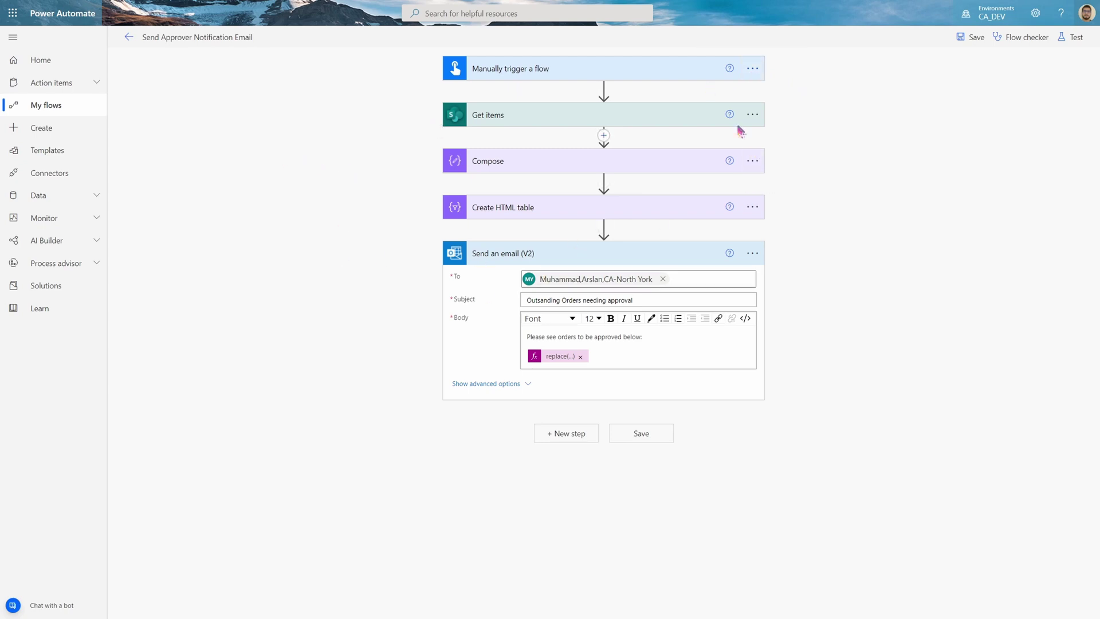
# Replace the manual trigger with a Recurrence schedule trigger
pyautogui.click(753, 68)
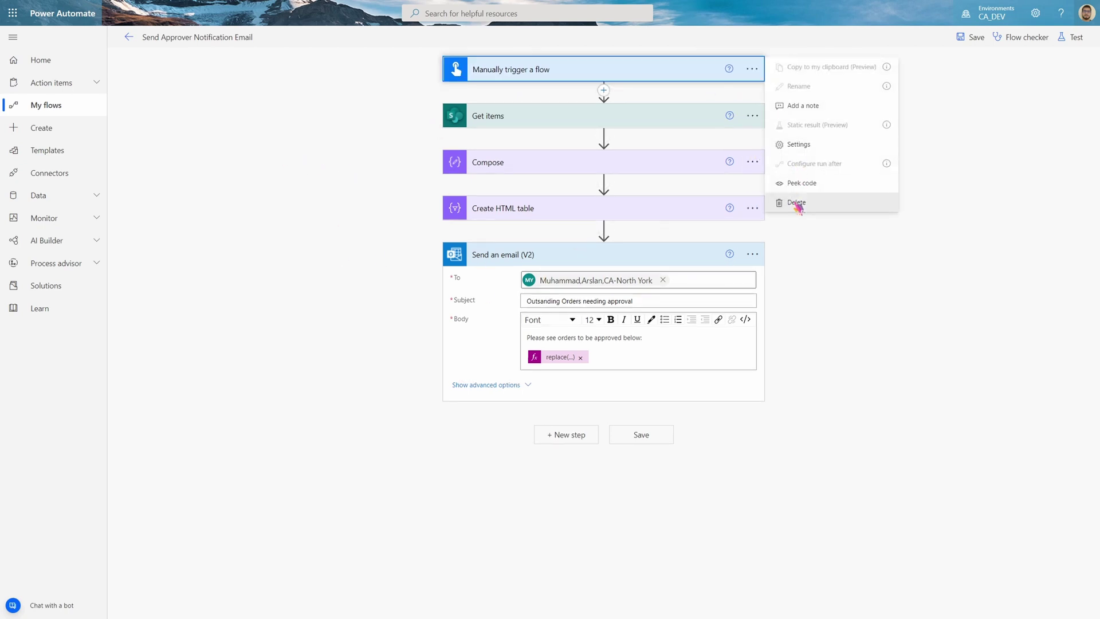
pyautogui.click(796, 202)
pyautogui.click(554, 334)
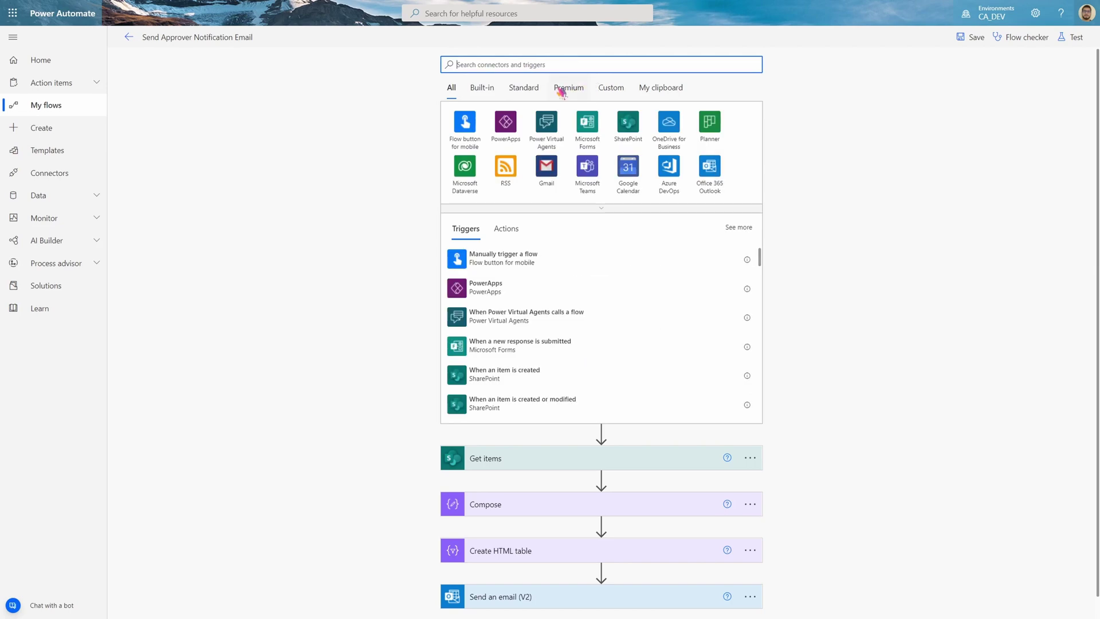
pyautogui.write('schedule')
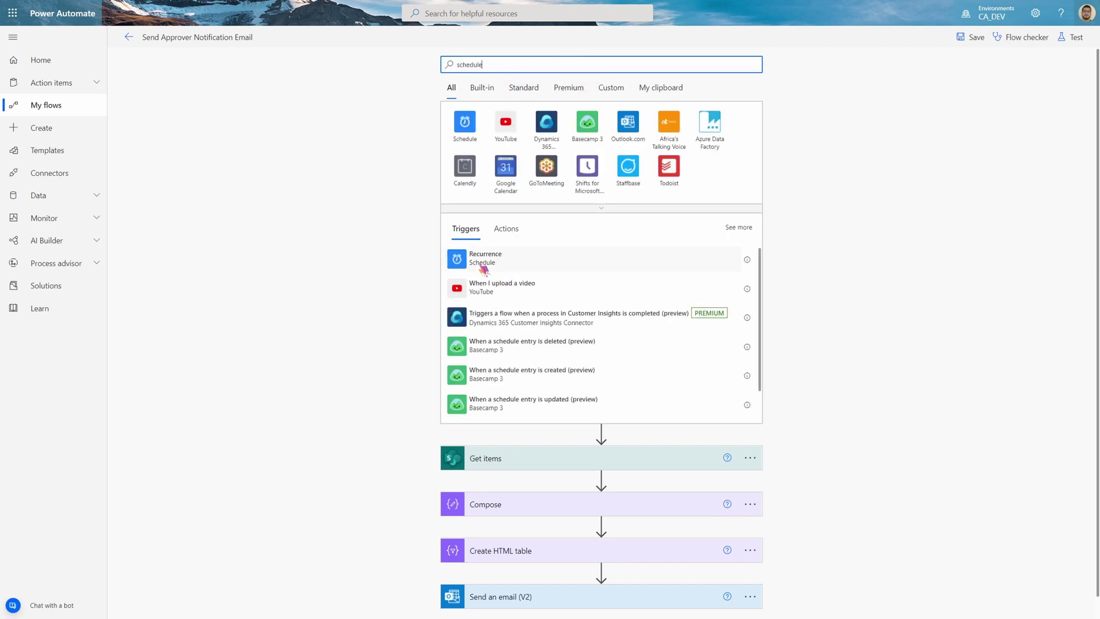
pyautogui.click(501, 267)
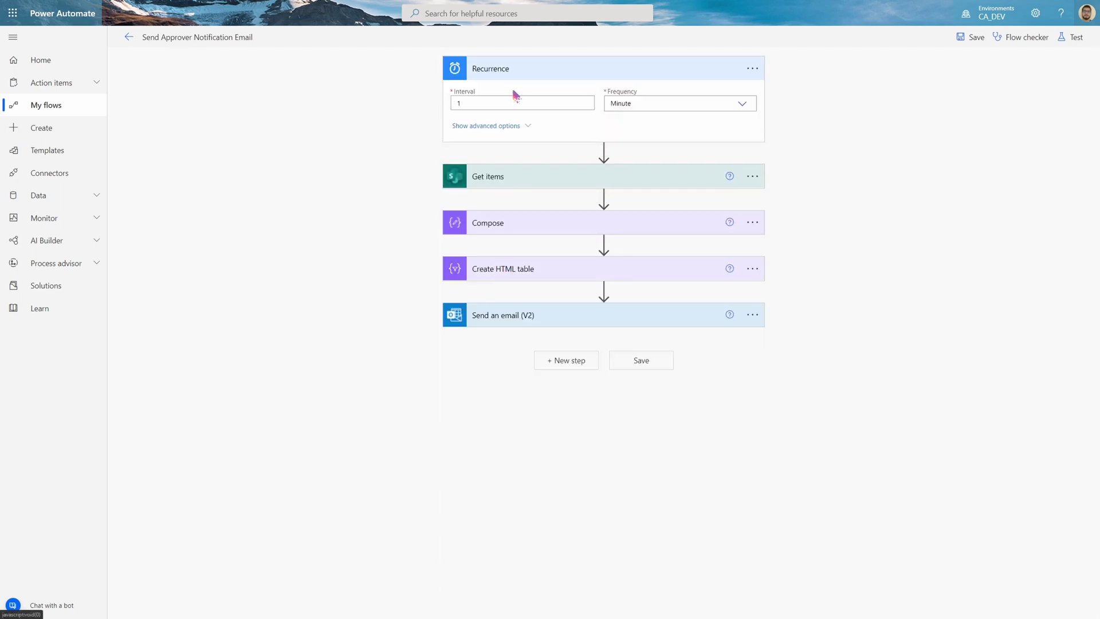
# Set the Recurrence to Day frequency at hour 9 in (UTC-05:00) Eastern Time (US & Canada)
pyautogui.click(511, 106)
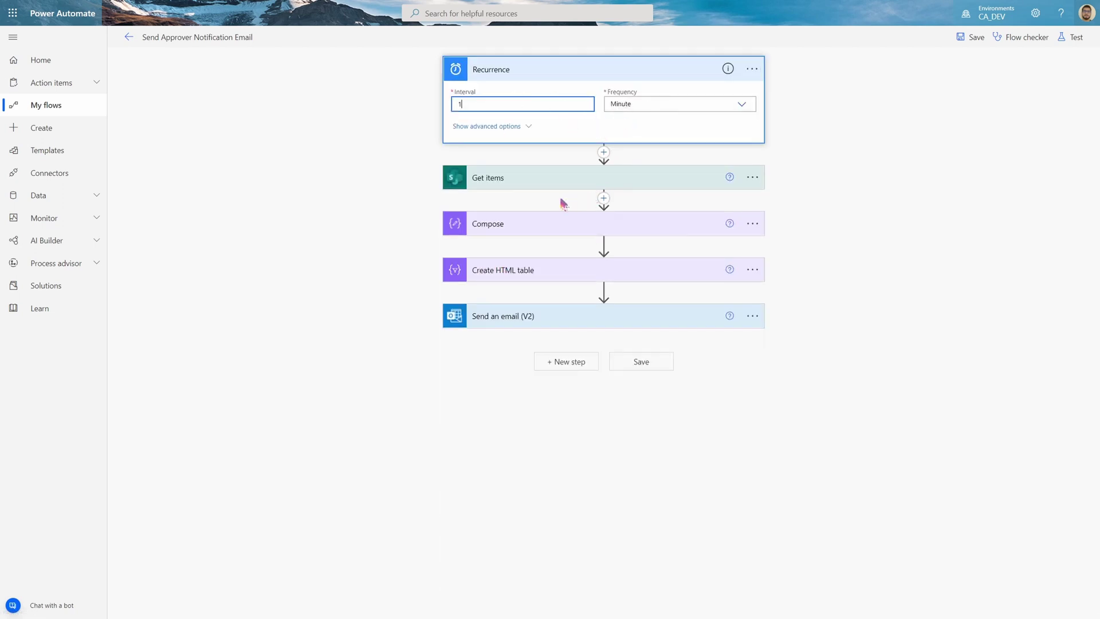
pyautogui.click(620, 103)
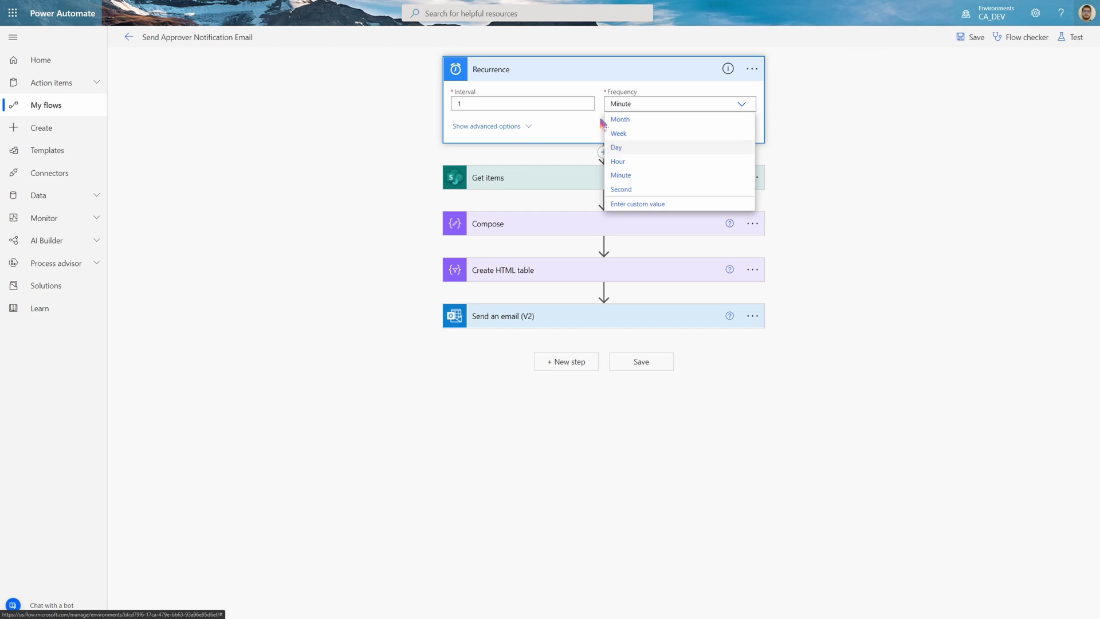
pyautogui.click(616, 148)
pyautogui.click(492, 127)
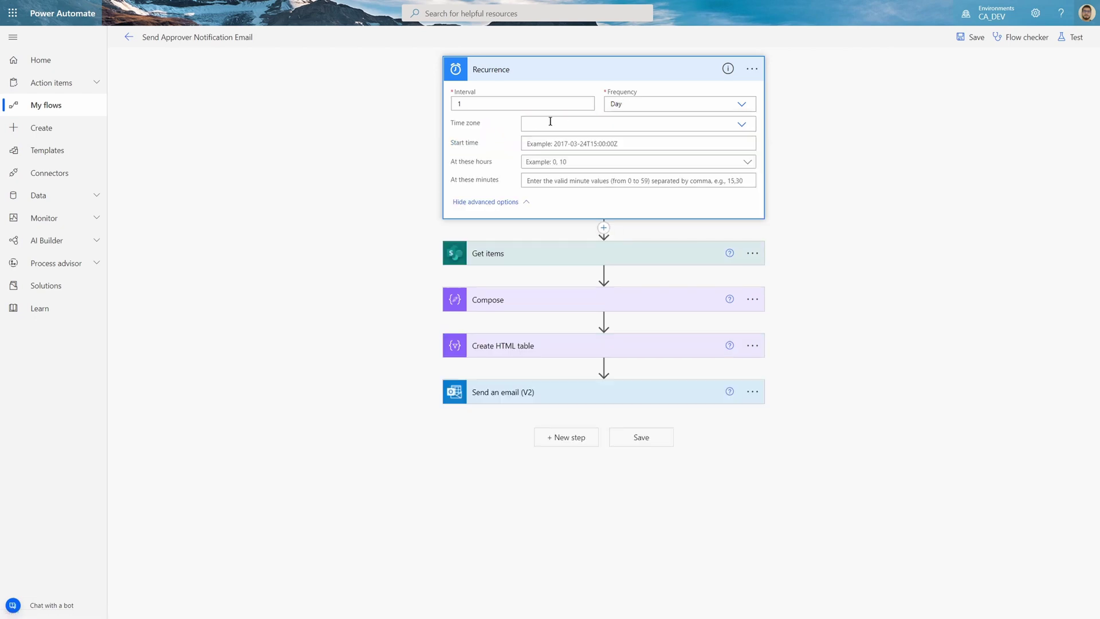
pyautogui.click(543, 163)
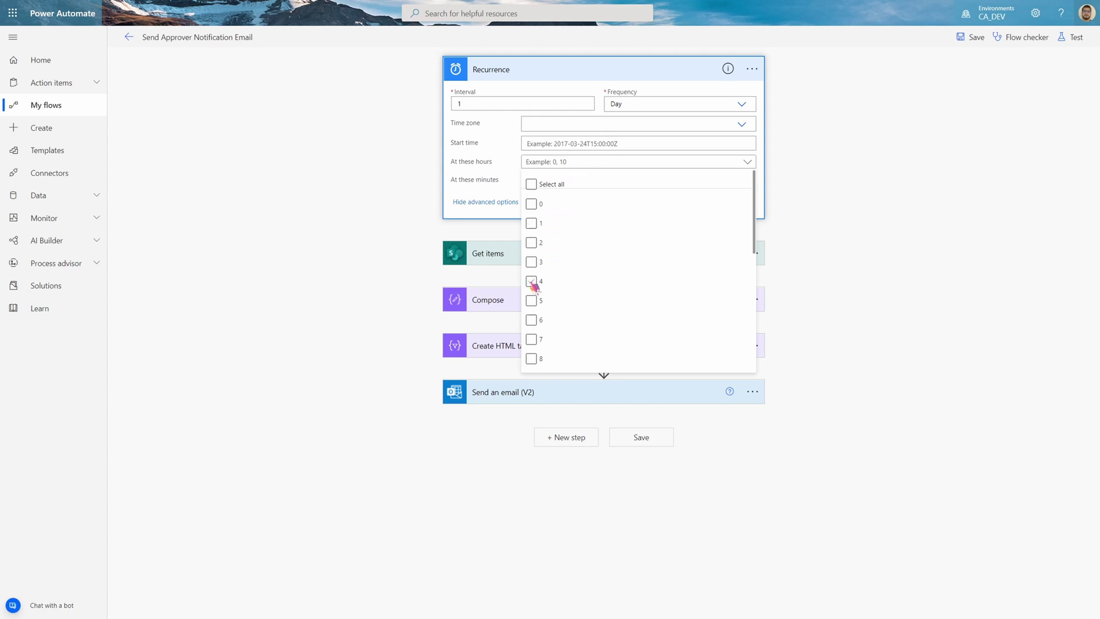
pyautogui.scroll(-2, 541, 287)
pyautogui.click(533, 311)
pyautogui.click(549, 143)
pyautogui.click(549, 124)
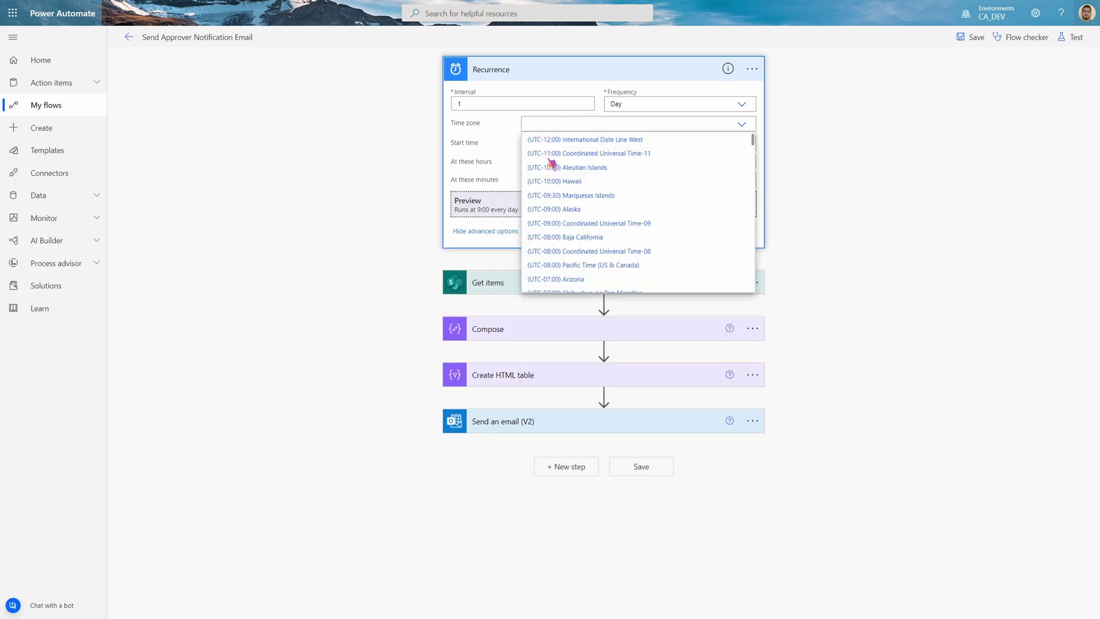
pyautogui.scroll(-3, 570, 227)
pyautogui.scroll(-3, 567, 240)
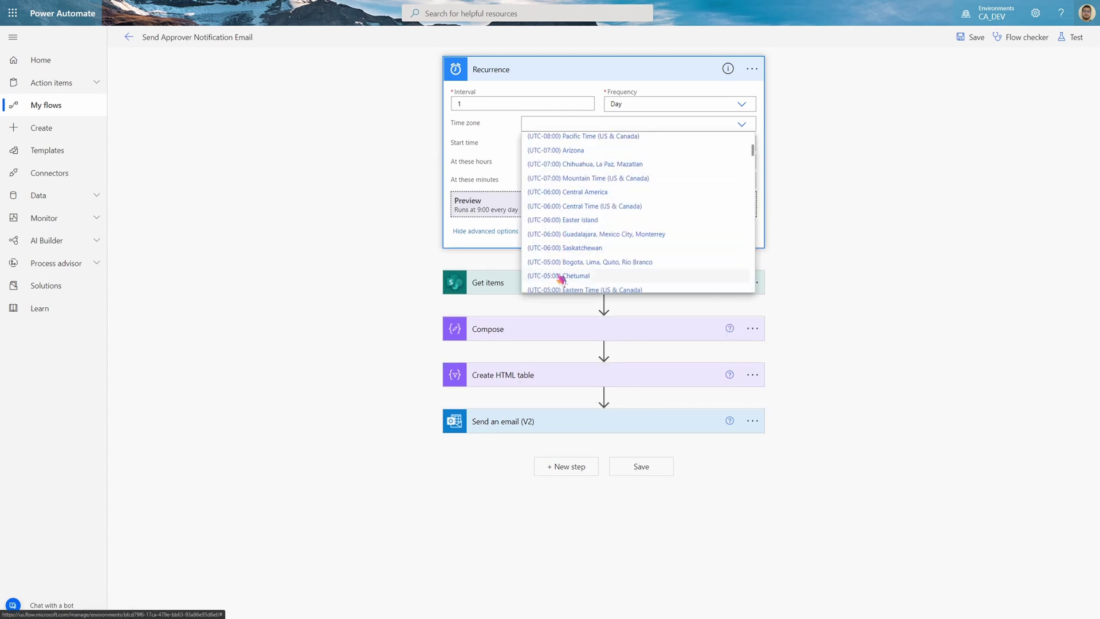
pyautogui.click(559, 246)
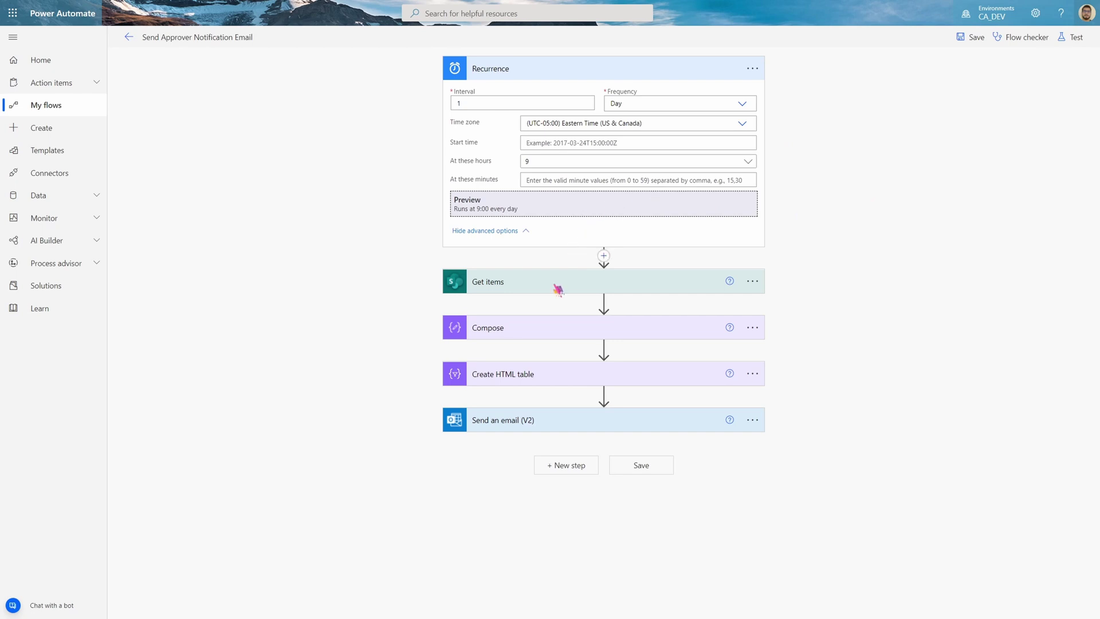
pyautogui.hotkey('ctrl', 'Tab')
# Review the Send an email, Recurrence, Compose, Create HTML table and Get items step cards, collapsing each again
pyautogui.click(527, 430)
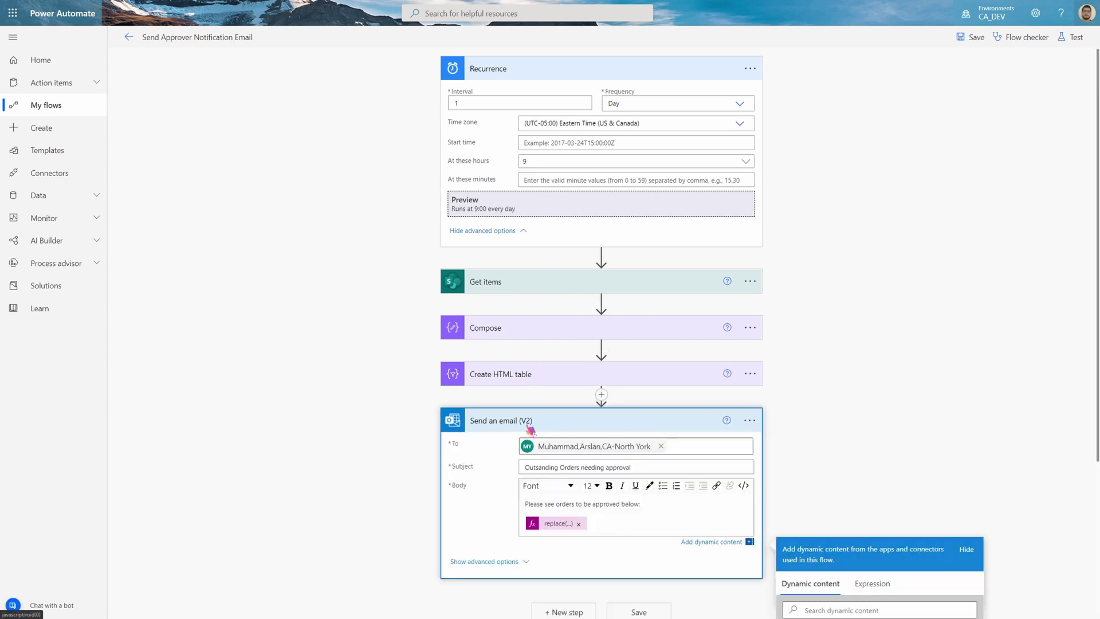
pyautogui.click(606, 74)
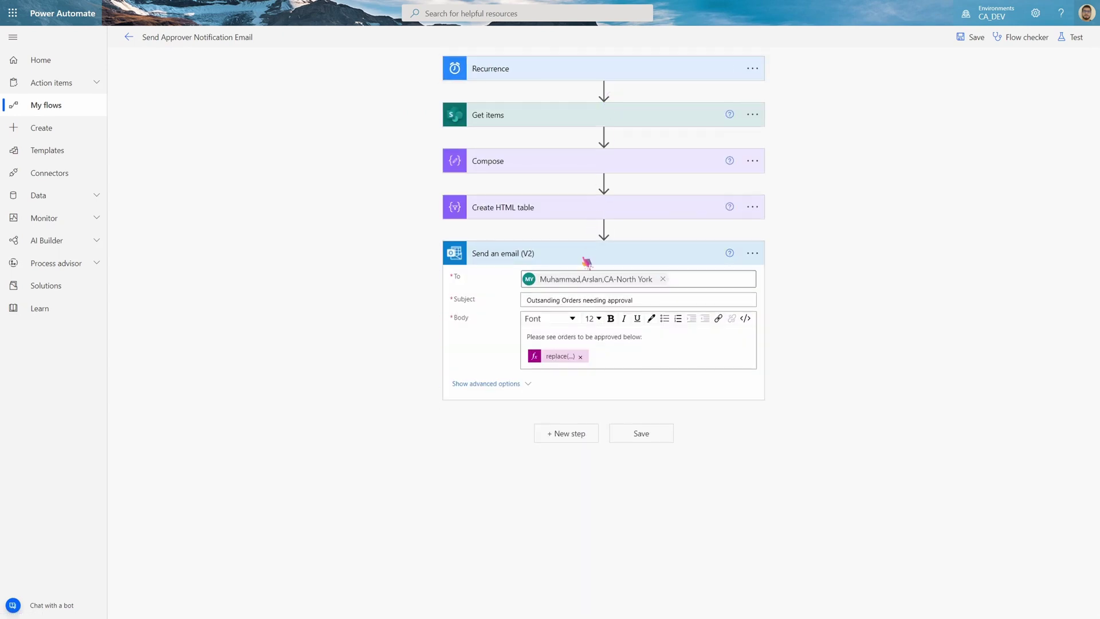
pyautogui.click(497, 166)
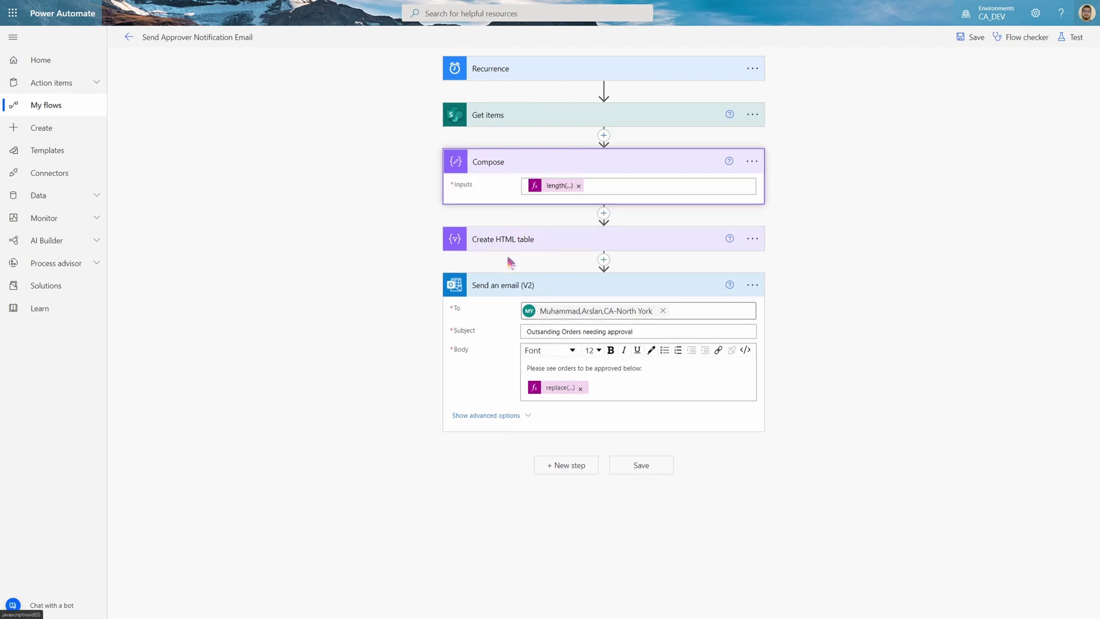
pyautogui.click(511, 165)
pyautogui.click(517, 212)
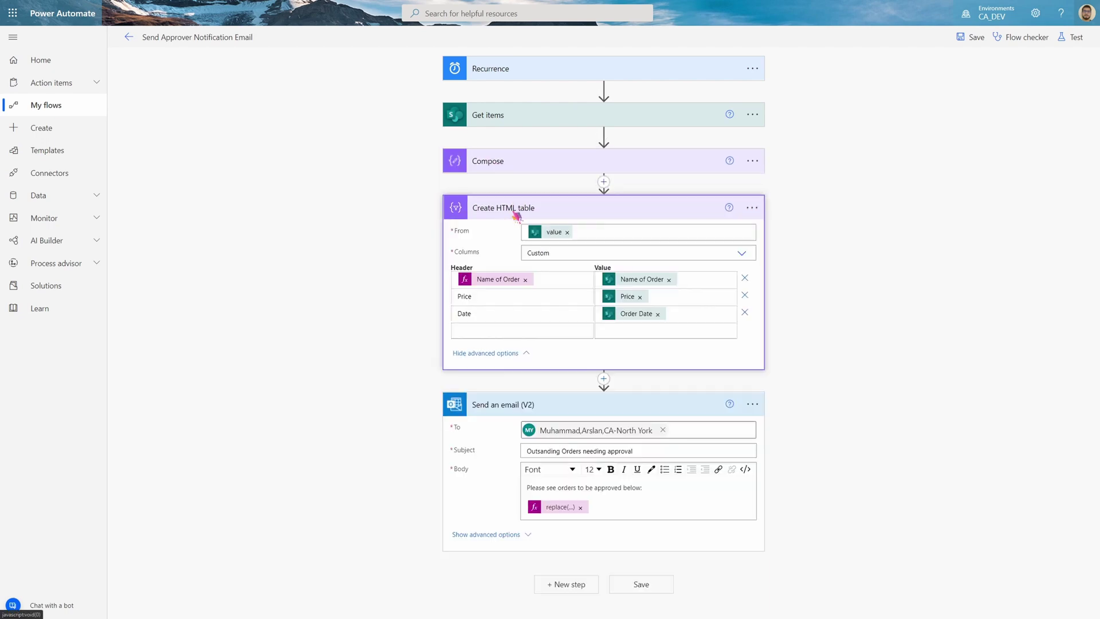
pyautogui.click(516, 215)
pyautogui.click(515, 166)
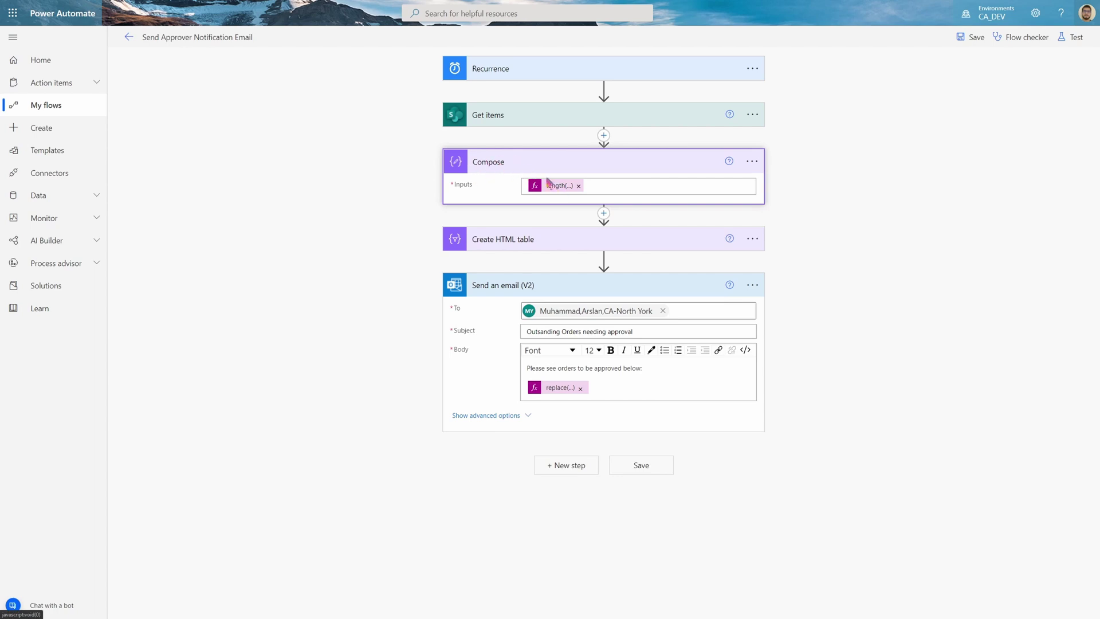
pyautogui.click(515, 159)
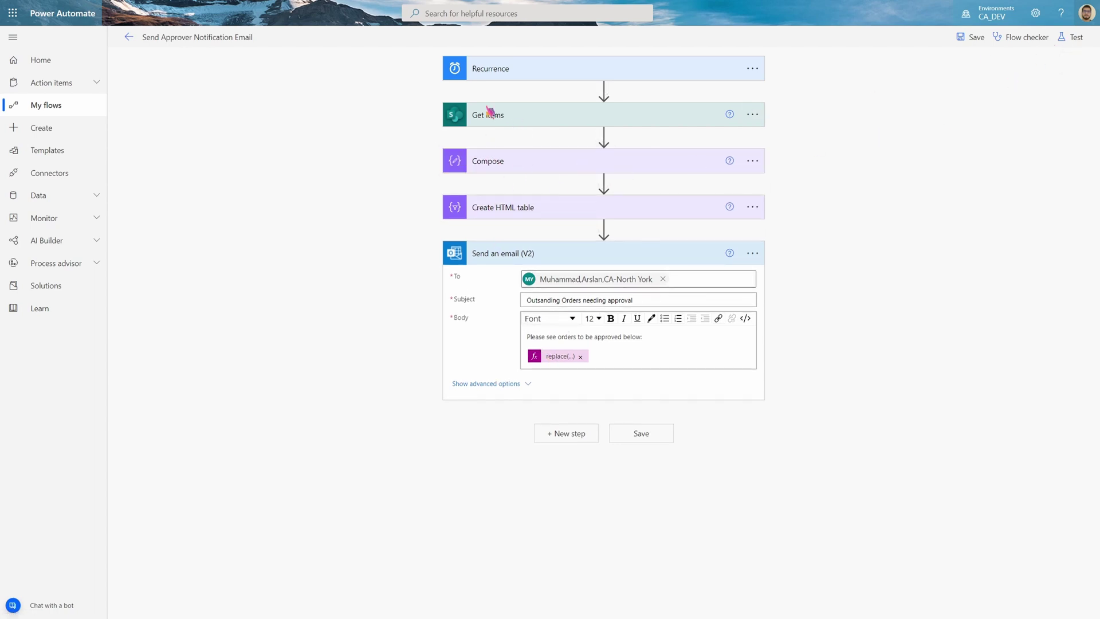
pyautogui.click(504, 114)
pyautogui.click(504, 114)
# Insert a Condition step between Create HTML table and Send an email (V2)
pyautogui.click(602, 229)
pyautogui.click(601, 239)
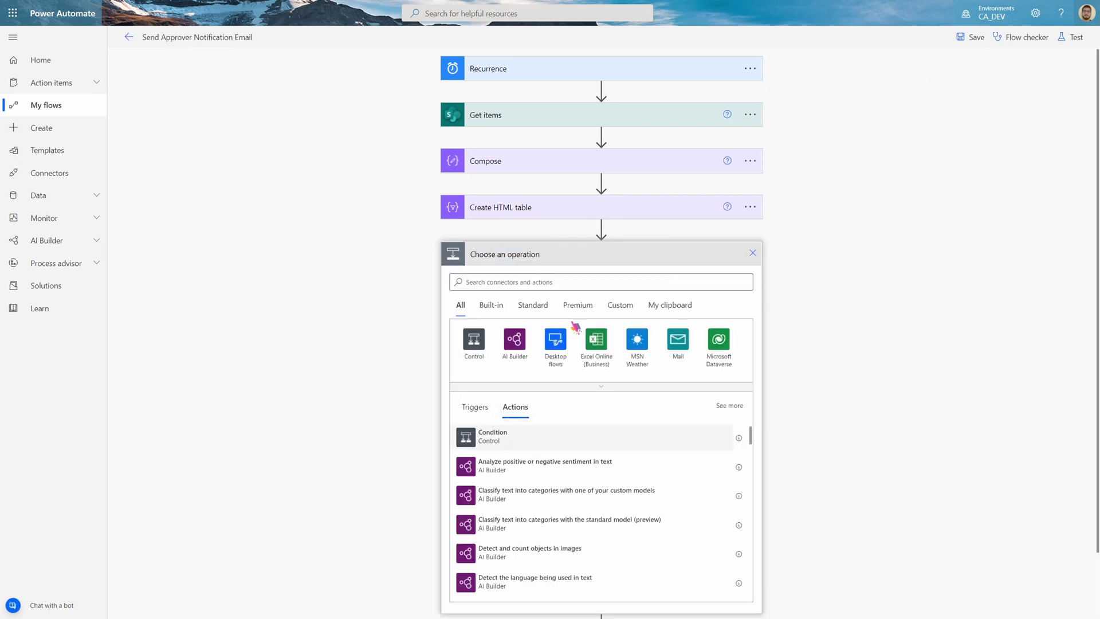
pyautogui.click(516, 439)
# Make the Condition test Compose Outputs is greater than 0, with Send an email (V2) under If yes
pyautogui.click(505, 287)
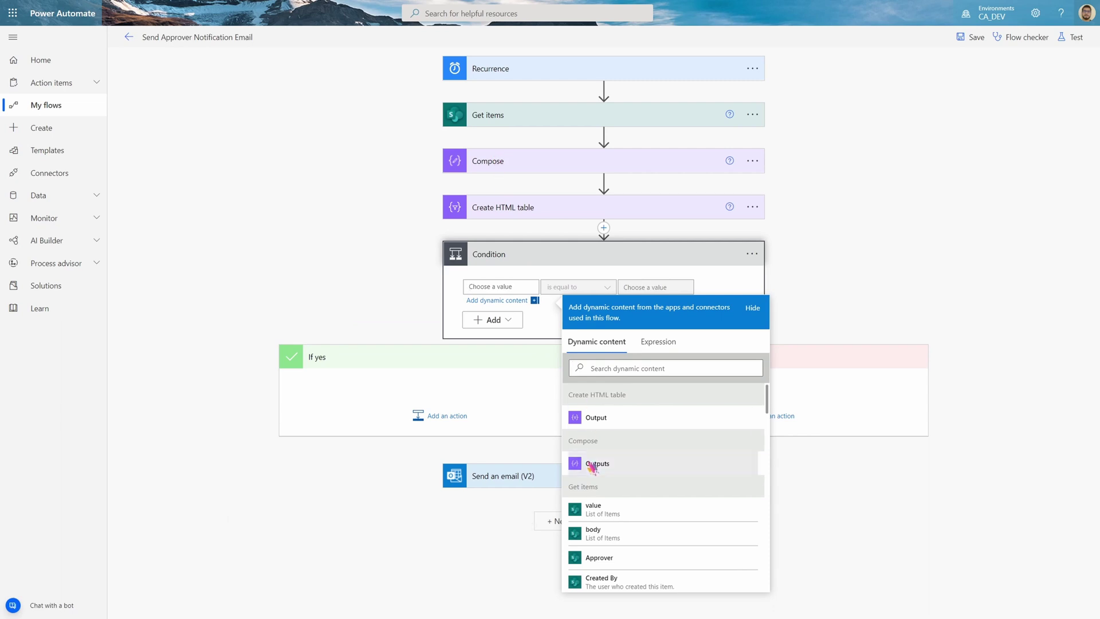
pyautogui.click(593, 463)
pyautogui.click(523, 168)
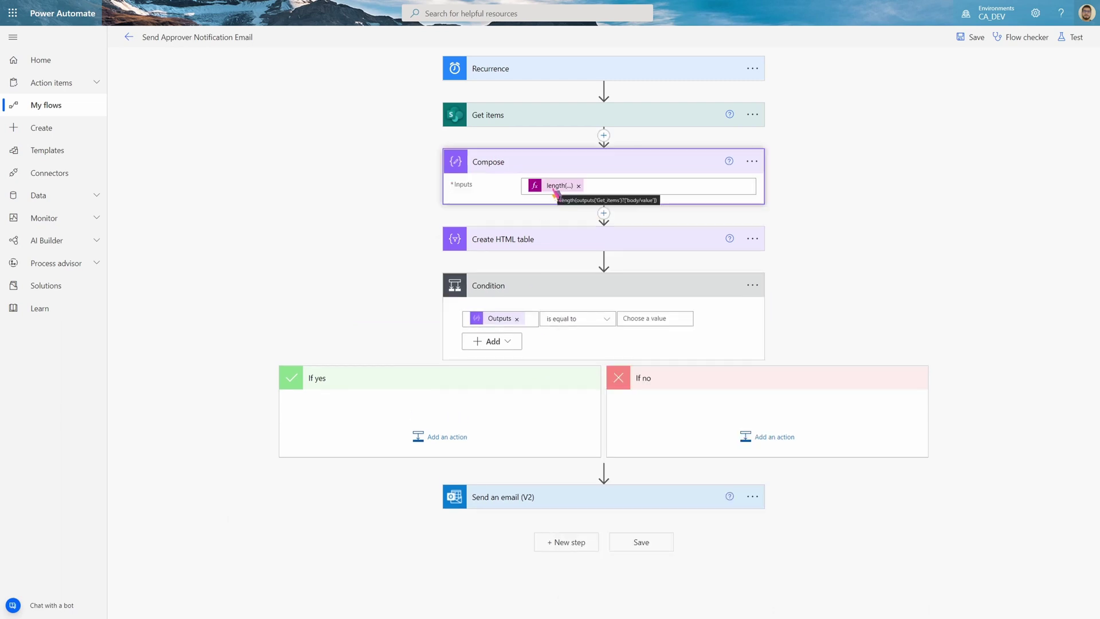
pyautogui.click(560, 163)
pyautogui.click(579, 286)
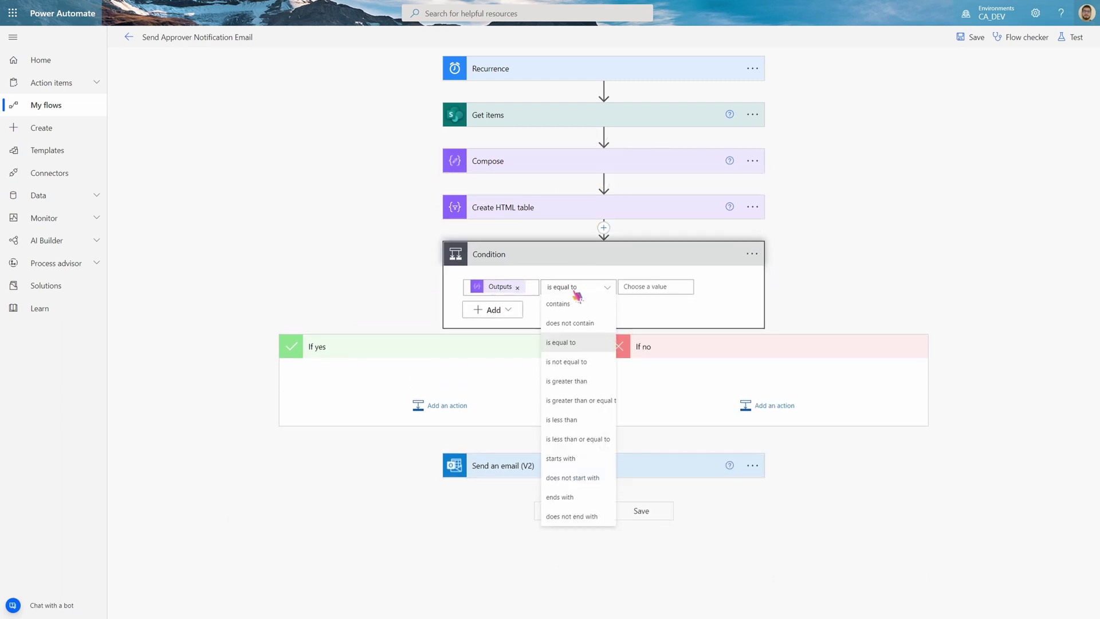
pyautogui.click(575, 382)
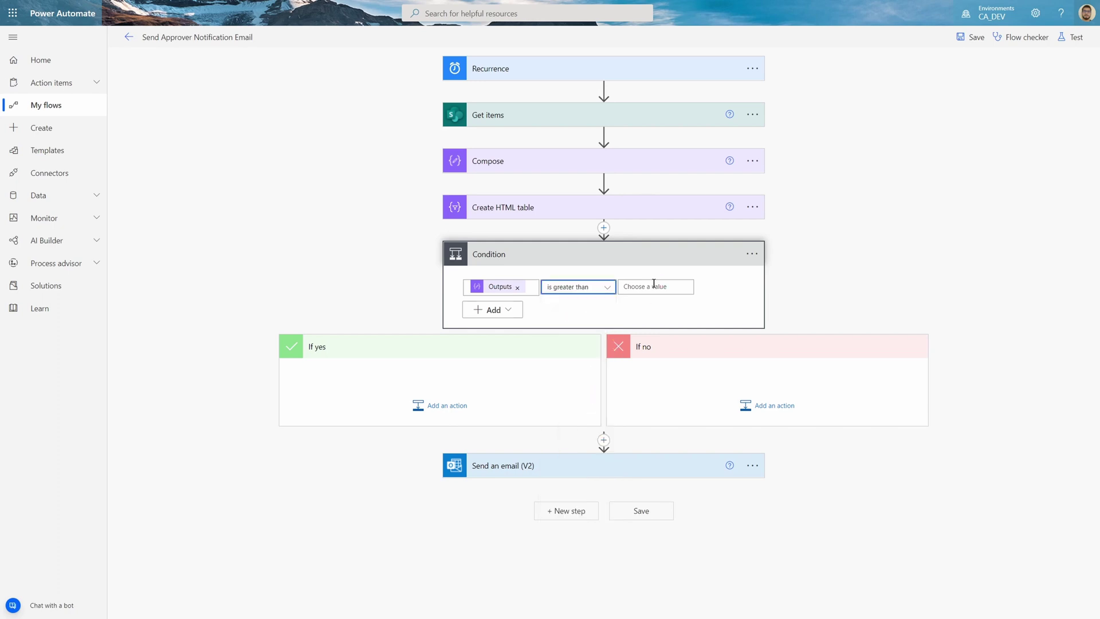
pyautogui.click(652, 286)
pyautogui.write('0')
pyautogui.click(713, 290)
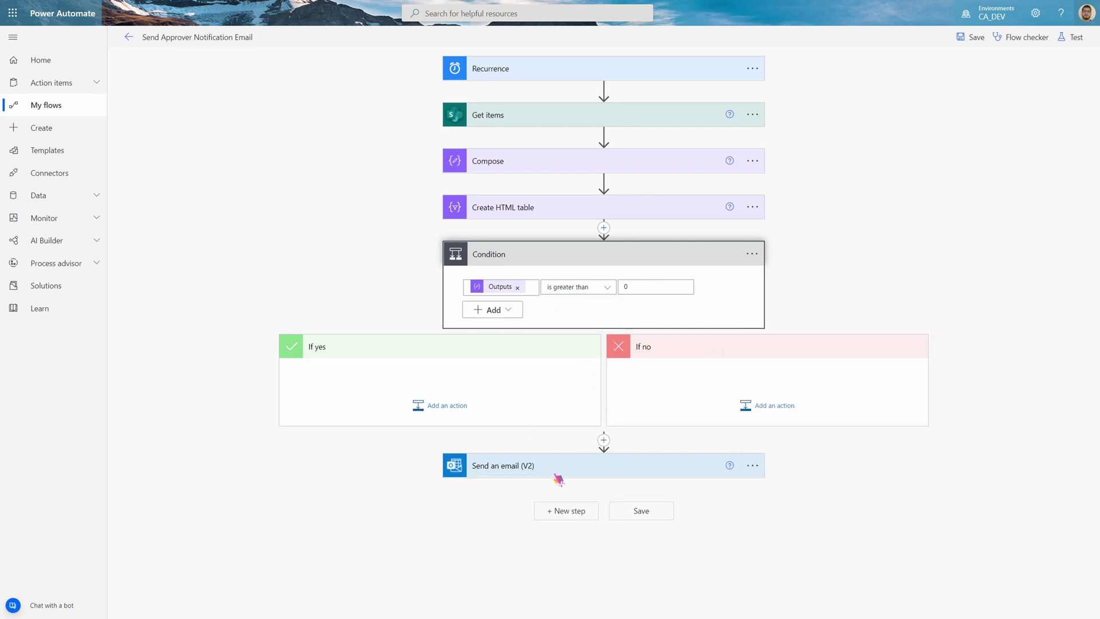
pyautogui.moveTo(560, 475); pyautogui.dragTo(450, 378)
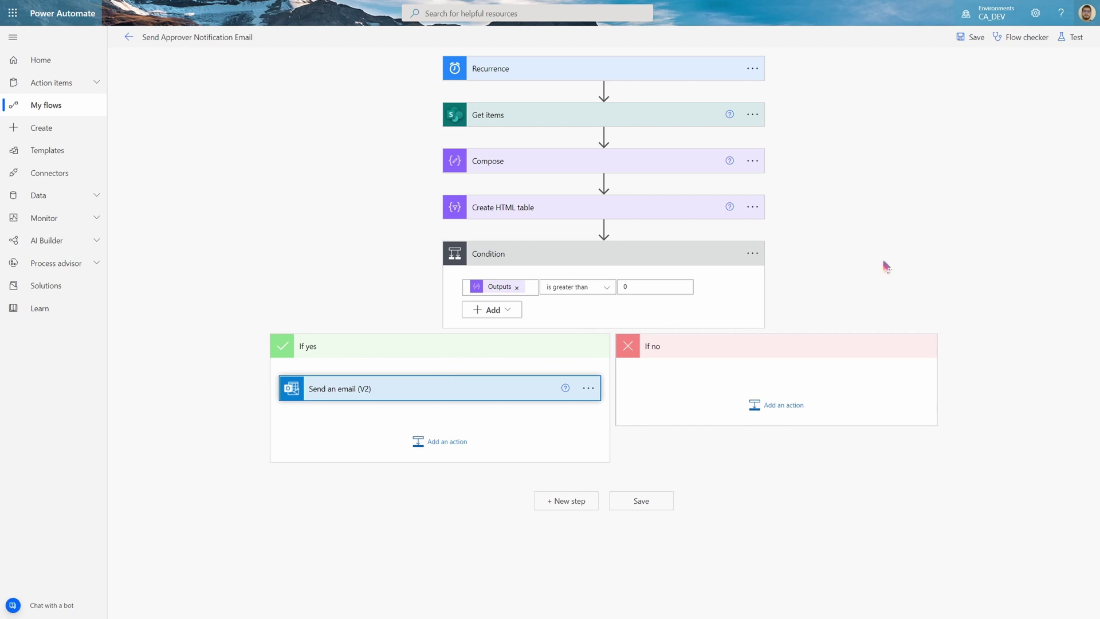
# Save the flow and run a test
pyautogui.click(1076, 38)
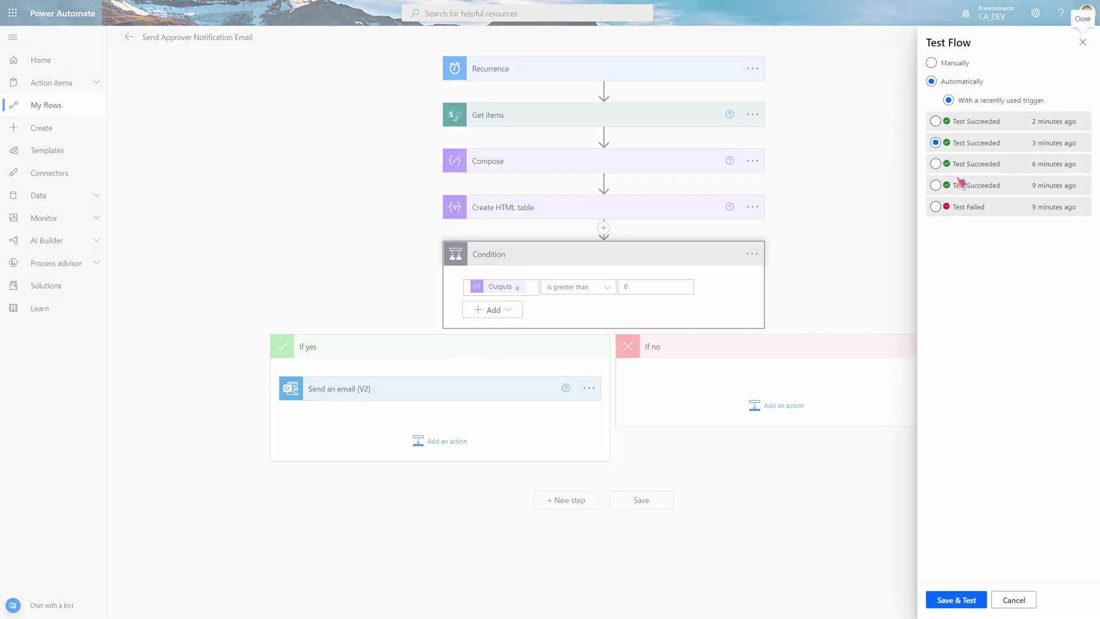
pyautogui.click(949, 599)
pyautogui.click(948, 599)
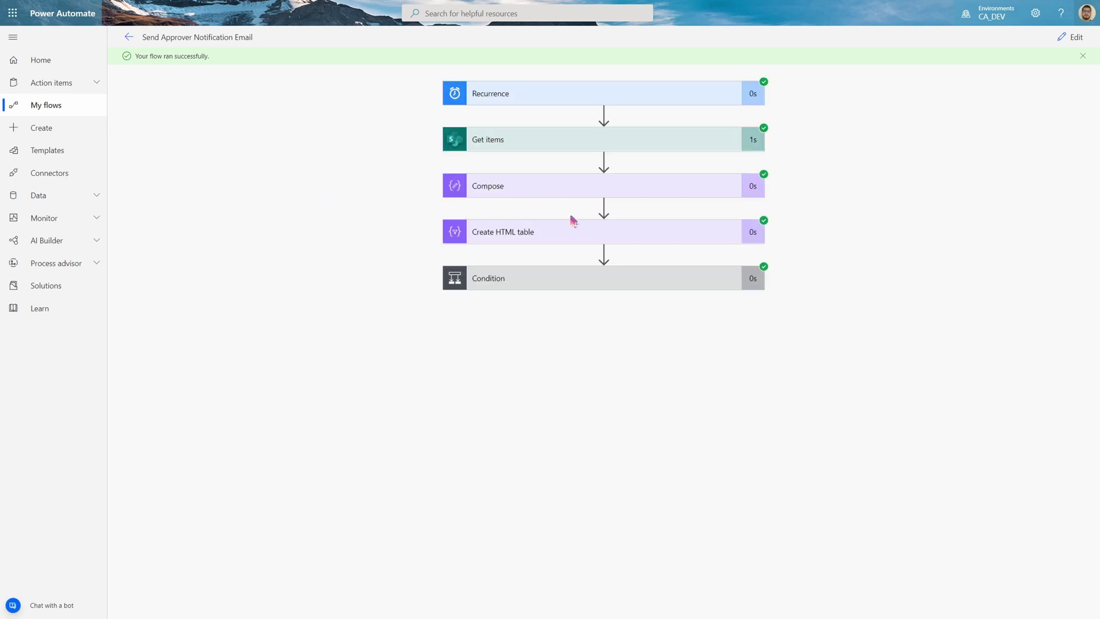
# Inspect the run results of the Recurrence, Compose, Condition and Send an email steps
pyautogui.click(534, 93)
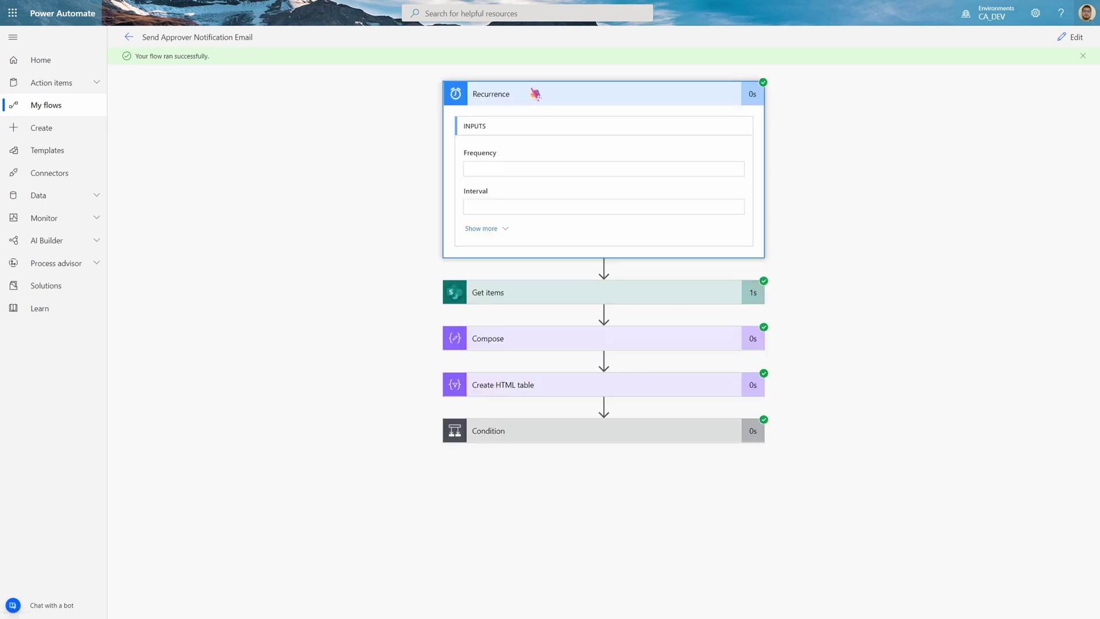
pyautogui.click(516, 145)
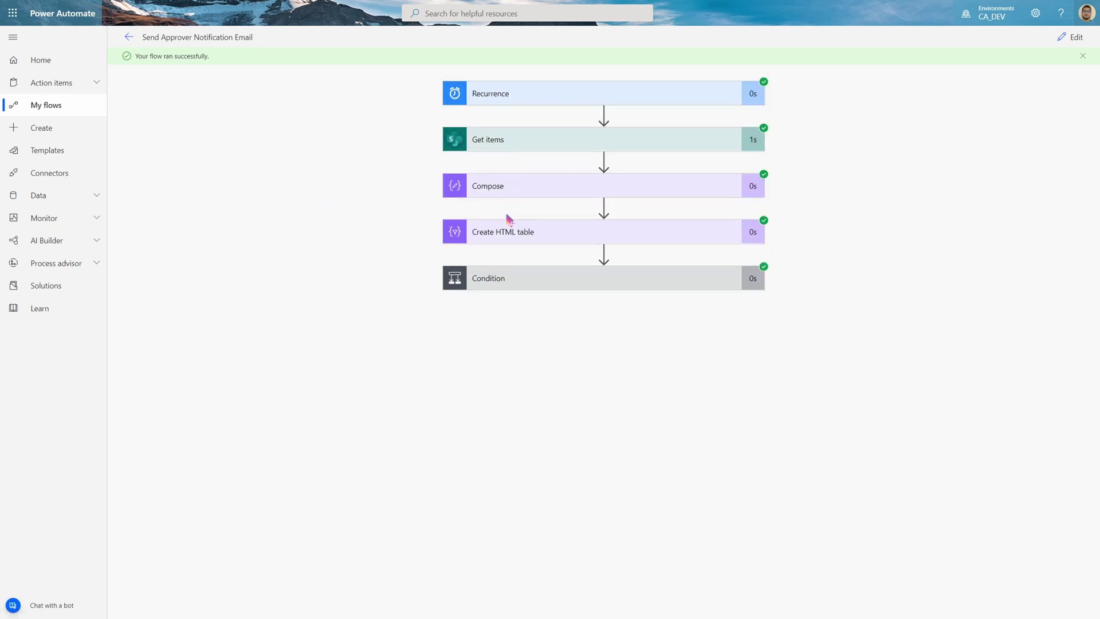
pyautogui.click(512, 190)
pyautogui.click(513, 193)
pyautogui.click(525, 282)
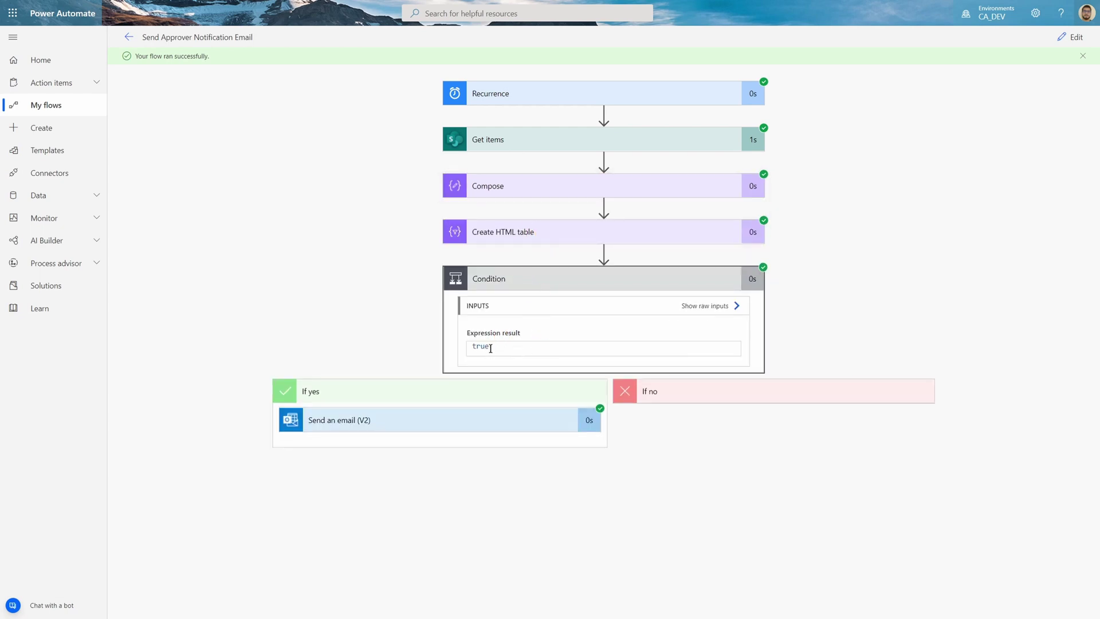
pyautogui.click(530, 425)
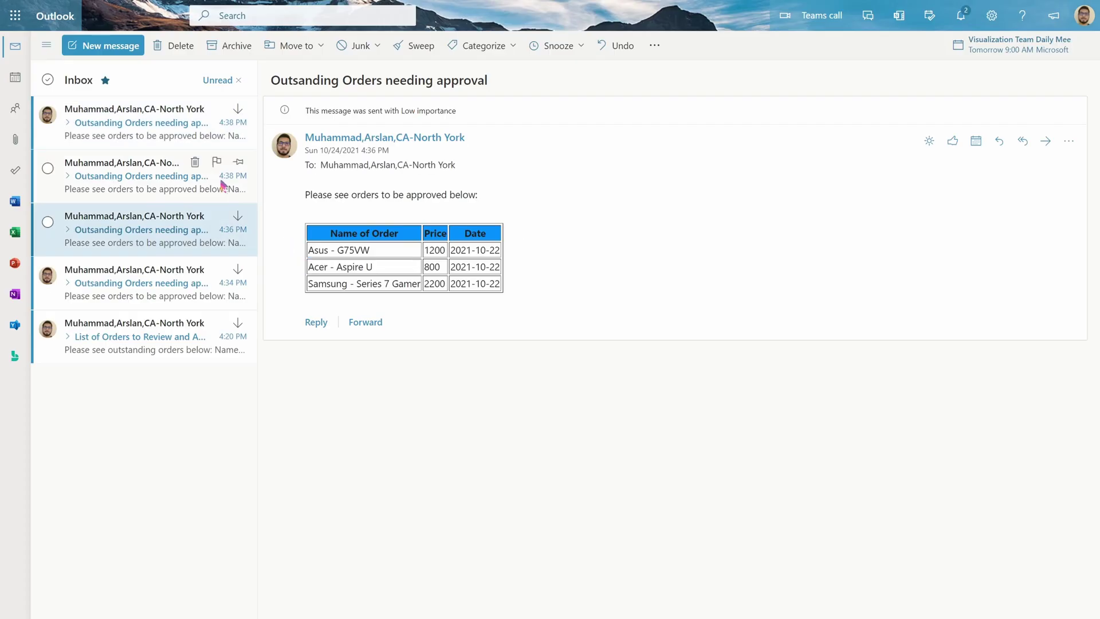
# Open the newest 4:38 PM 'Outsanding Orders needing approval' email listing the Asus, Acer and Samsung orders
pyautogui.click(179, 138)
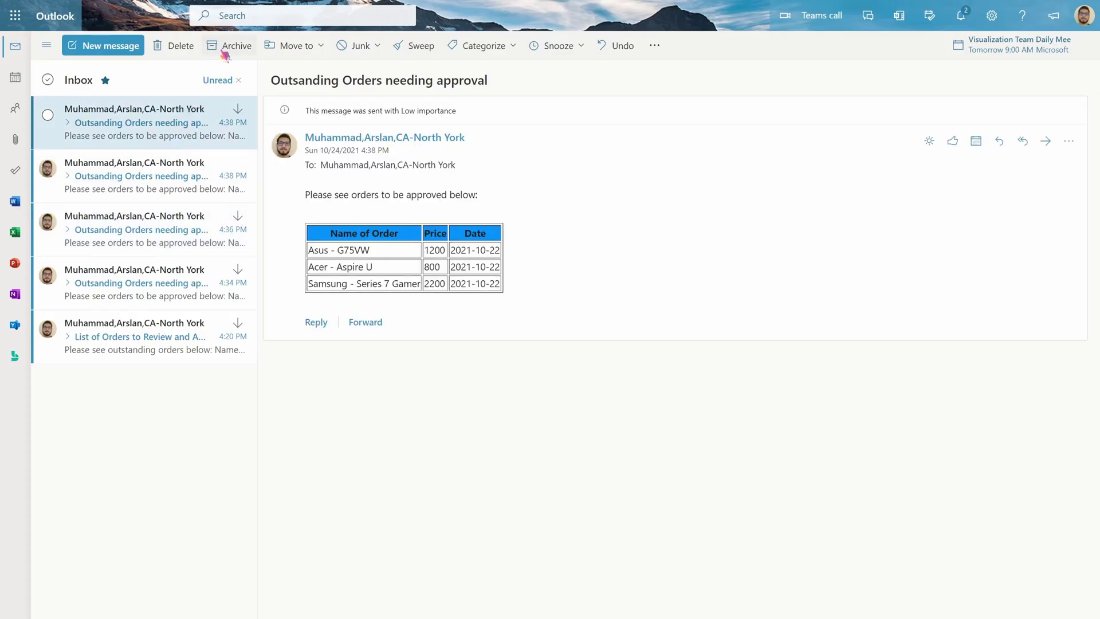